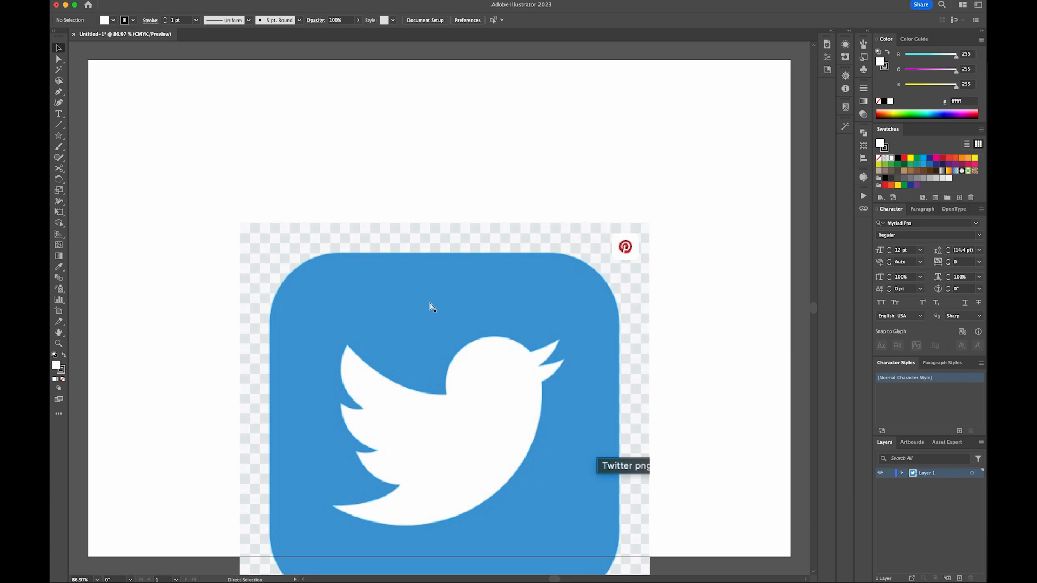
Move the Twitter app icon image off the artboard to its right, and bring in a screen capture of the large blue bird
drag(349, 429, 776, 352)
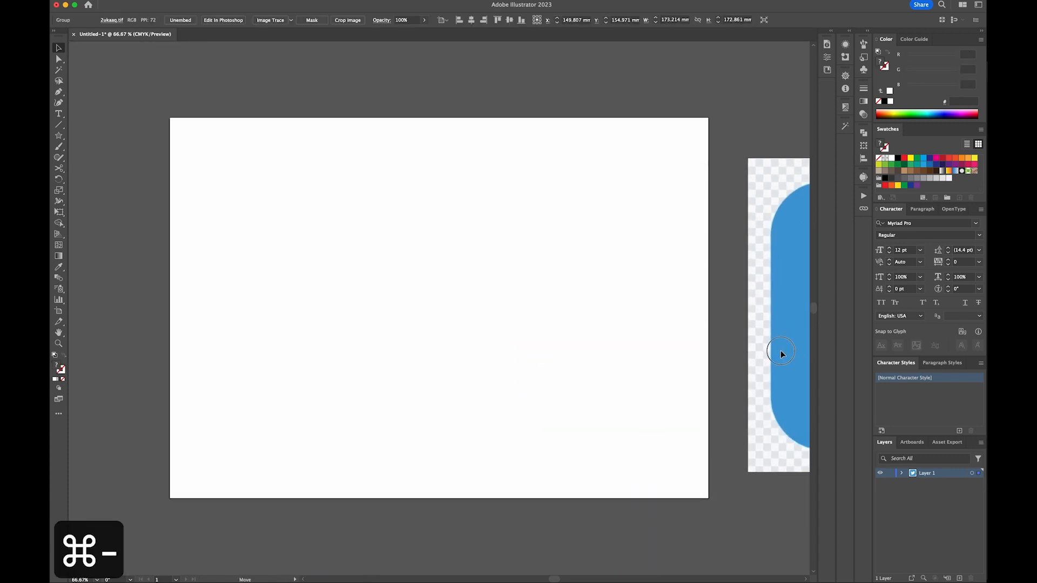
click(317, 261)
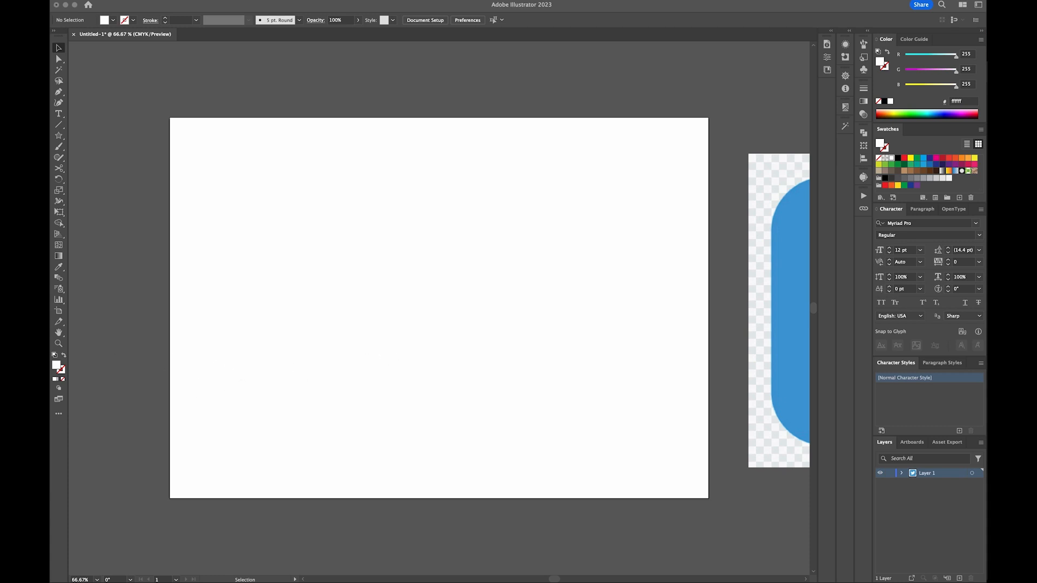
key(shift+super+4)
drag(937, 540, 465, 299)
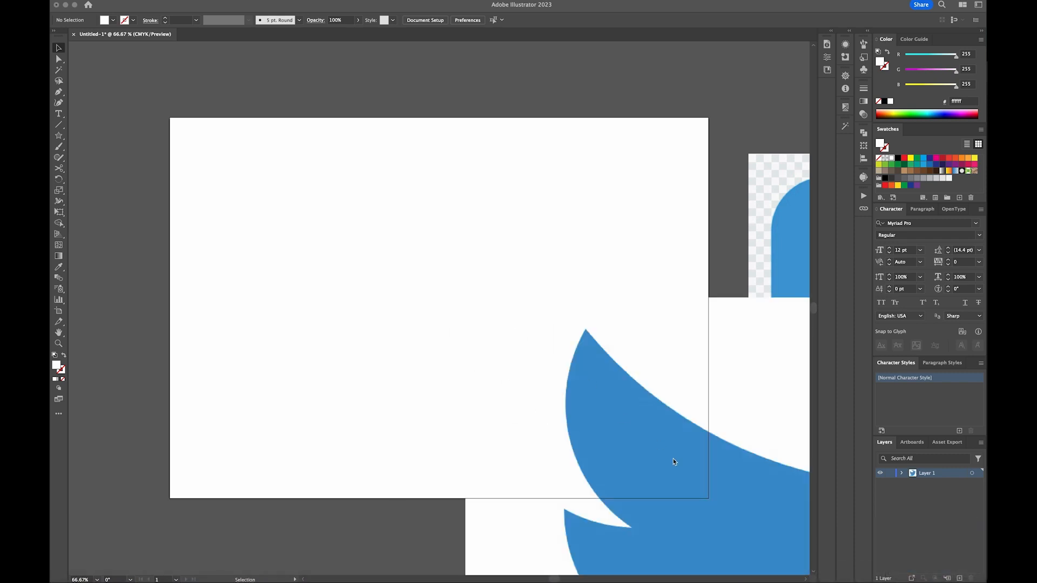
Move the large blue bird image over the artboard, roughly centred on it
key(super+minus)
key(super+minus)
key(super+minus)
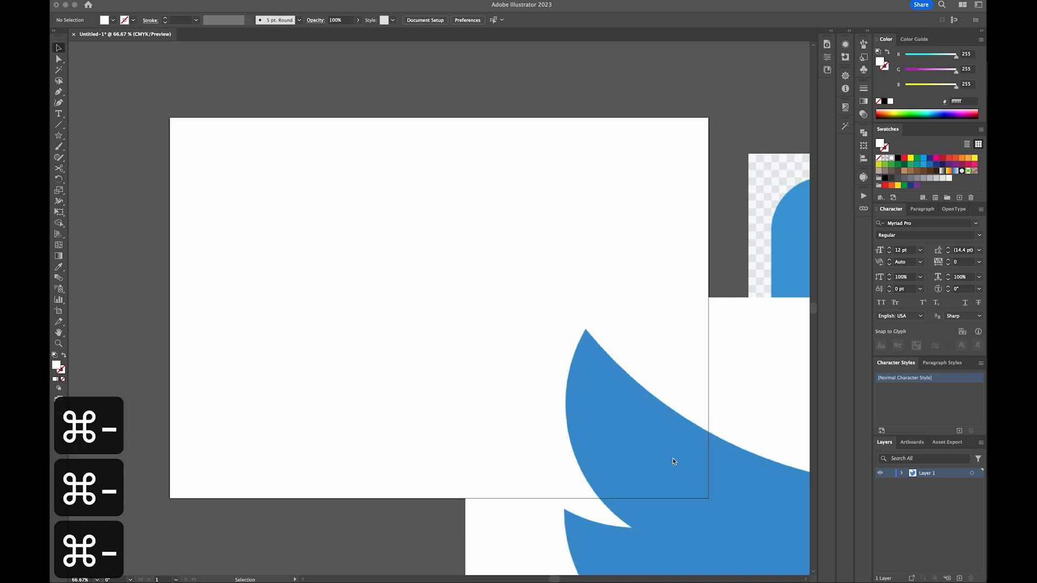
key(super+0)
key(super+0)
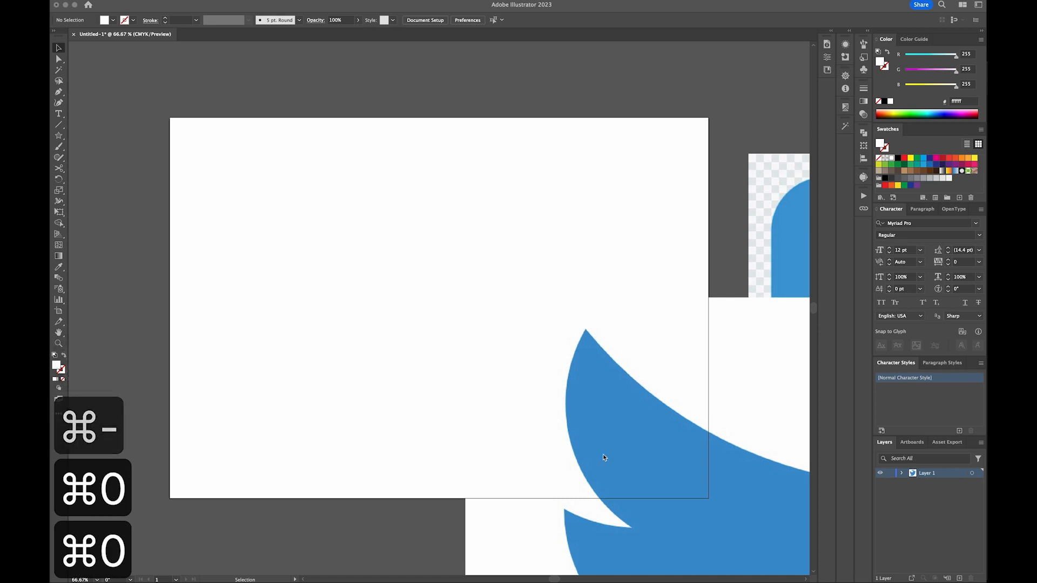
click(632, 449)
drag(691, 475, 235, 197)
Scale the blue bird image down proportionally to about 201 mm wide so it fits inside the artboard
key(super+minus)
key(super+minus)
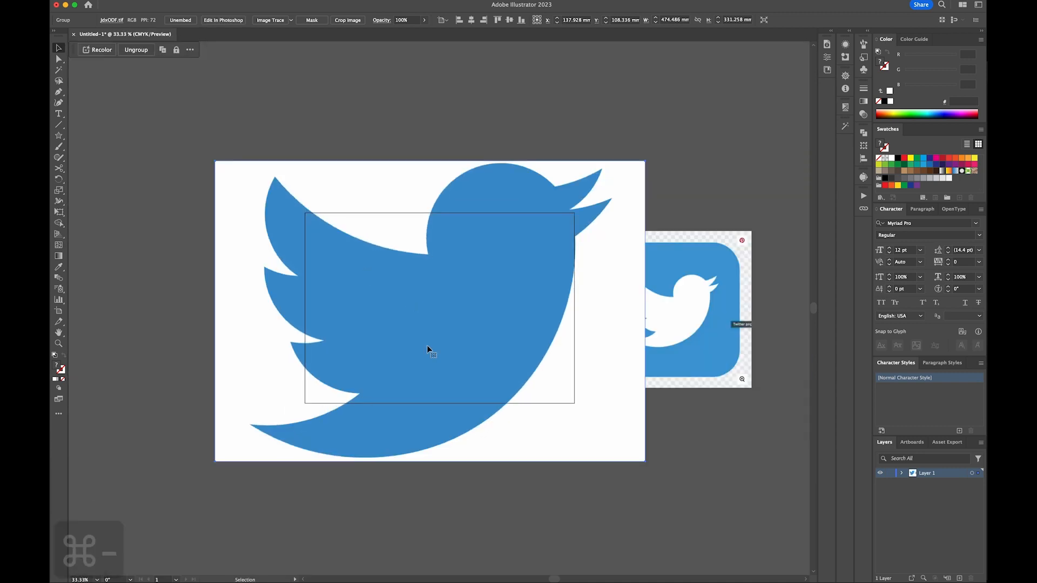
key(super+minus)
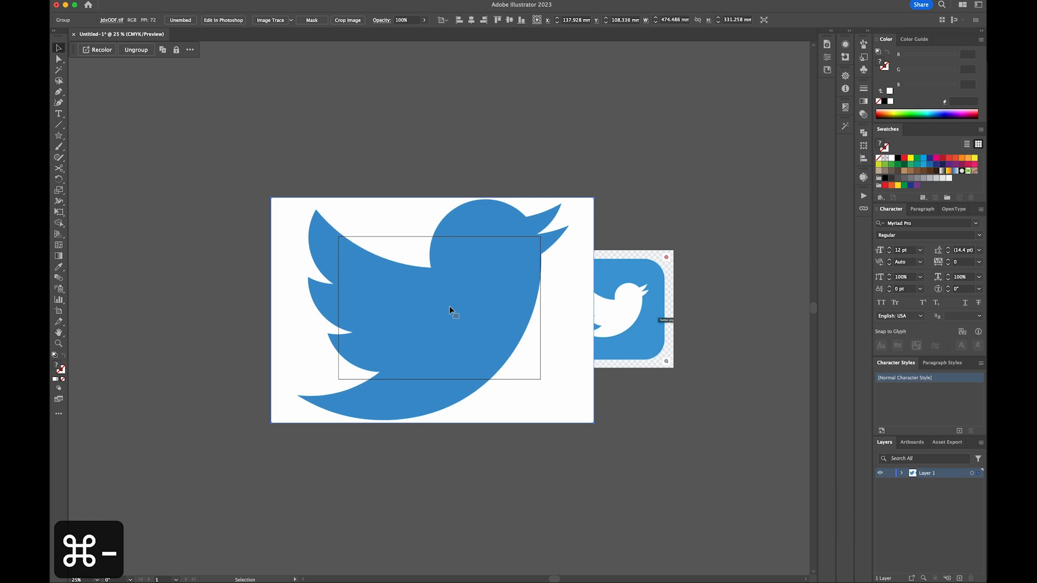
key(super+minus)
key(super+equal)
key(super+equal)
key(super+equal)
key(super+minus)
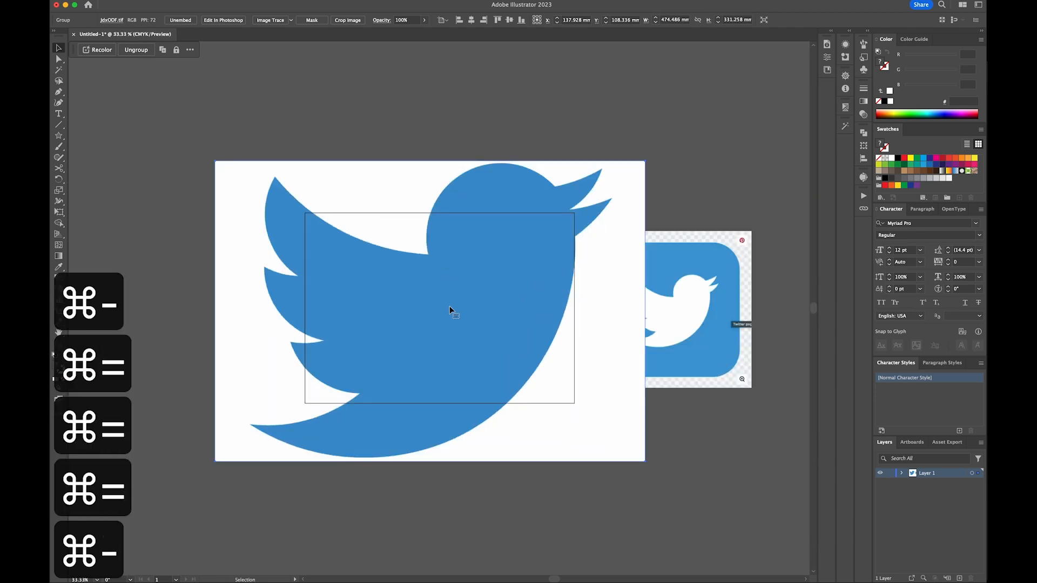
key(s)
drag(621, 479, 517, 391)
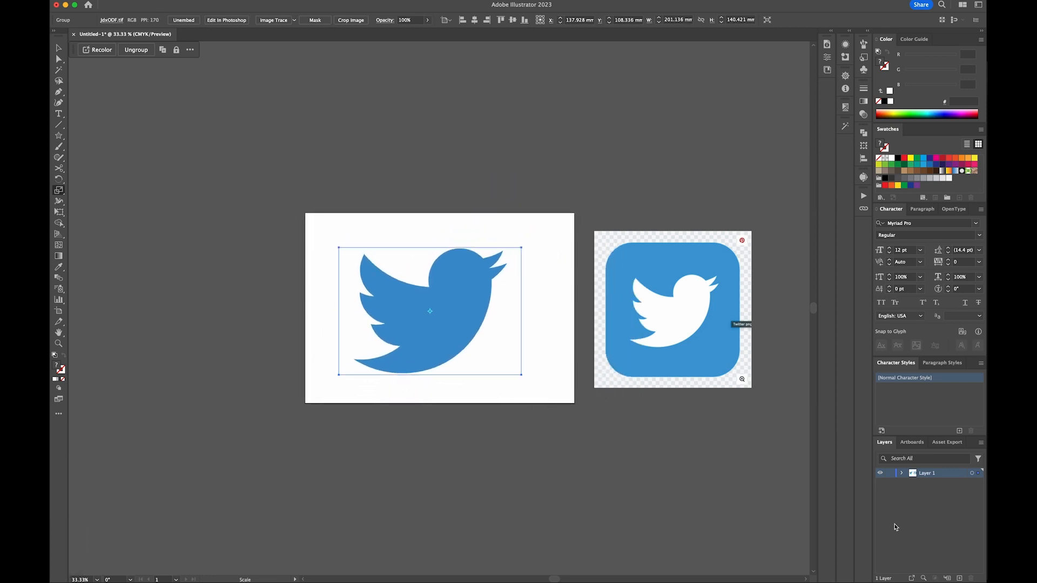
Rename the layer holding the reference images to Example
double_click(927, 473)
text(Example)
key(Return)
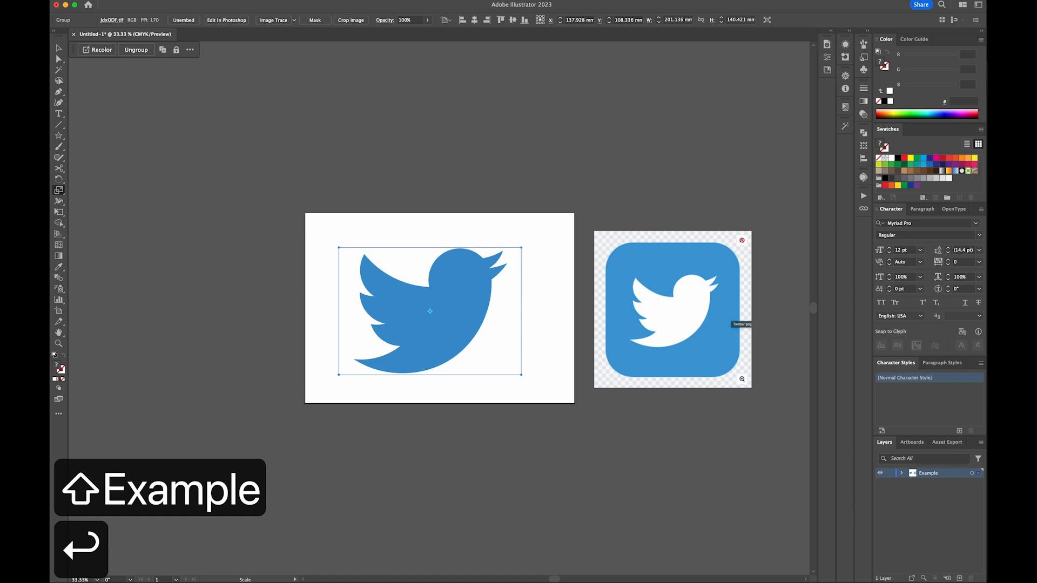
Dim the images on the Example layer to 30% and lock the layer
double_click(913, 473)
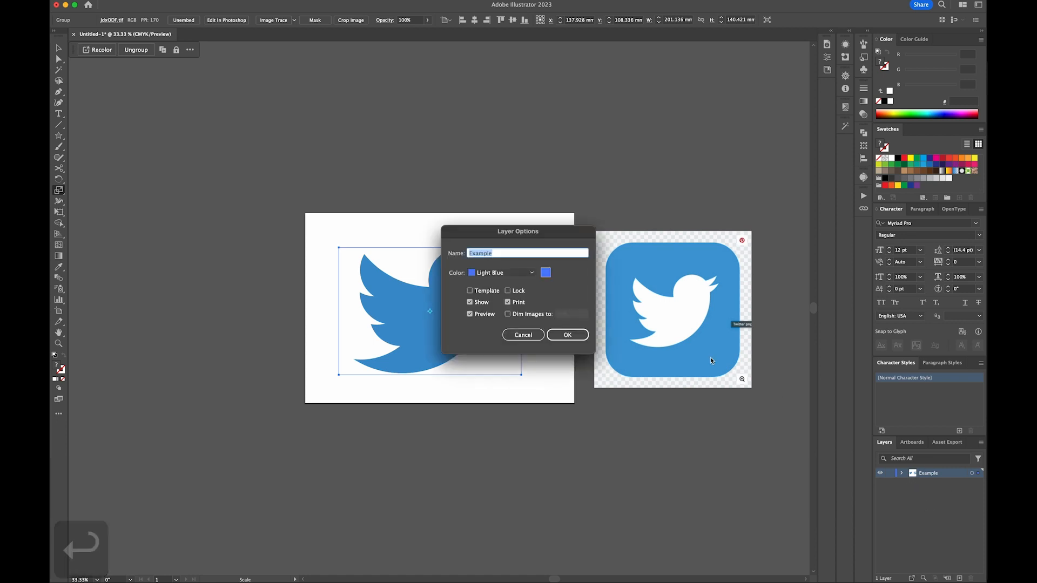
click(508, 314)
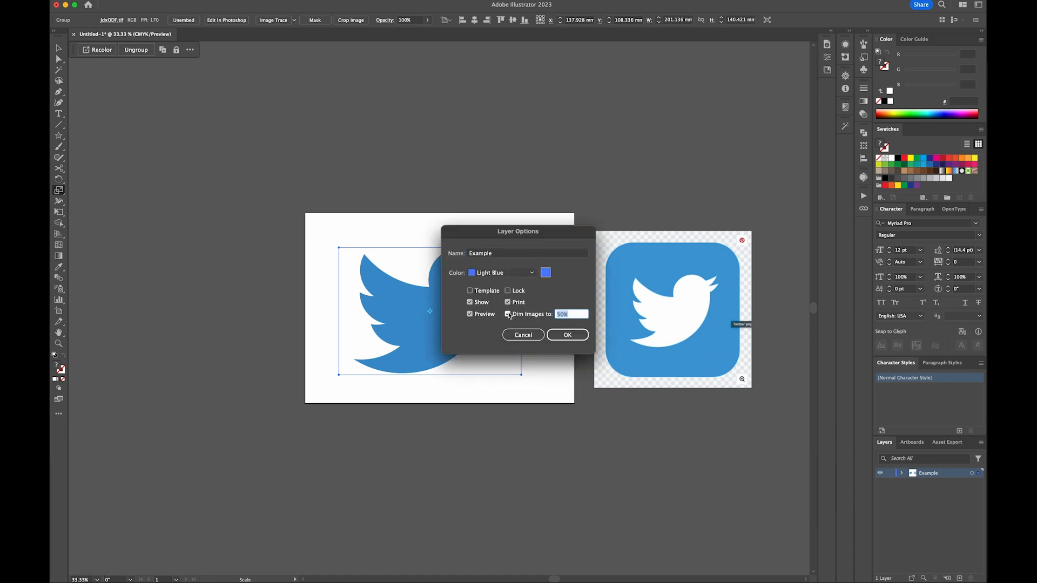
text(30)
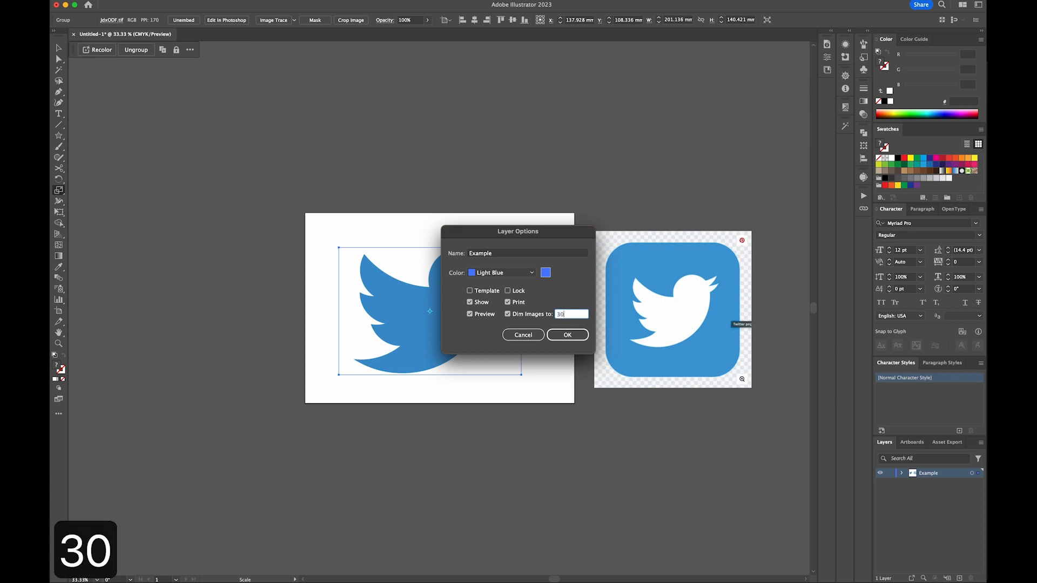
key(Return)
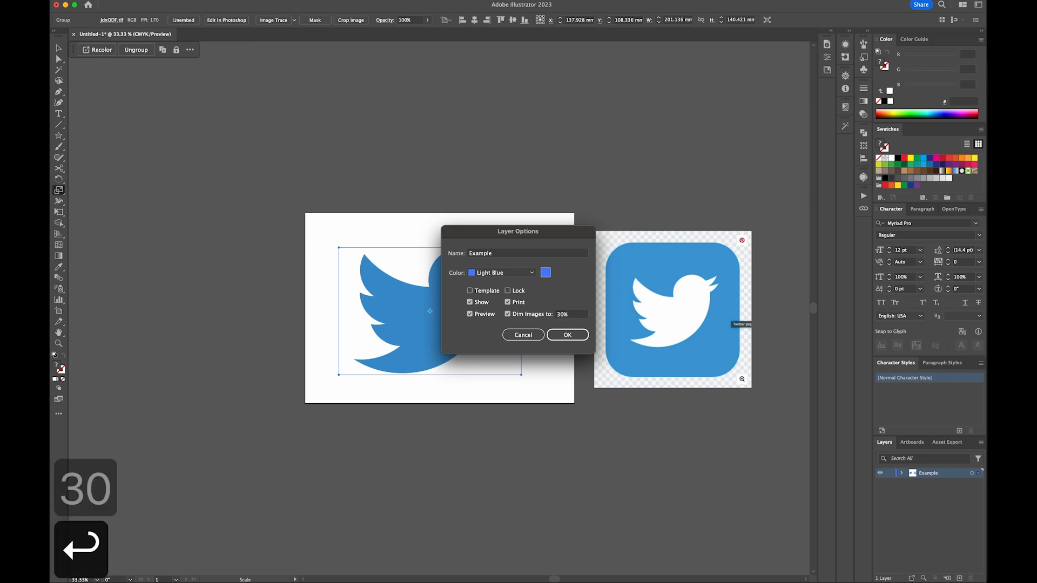
click(890, 473)
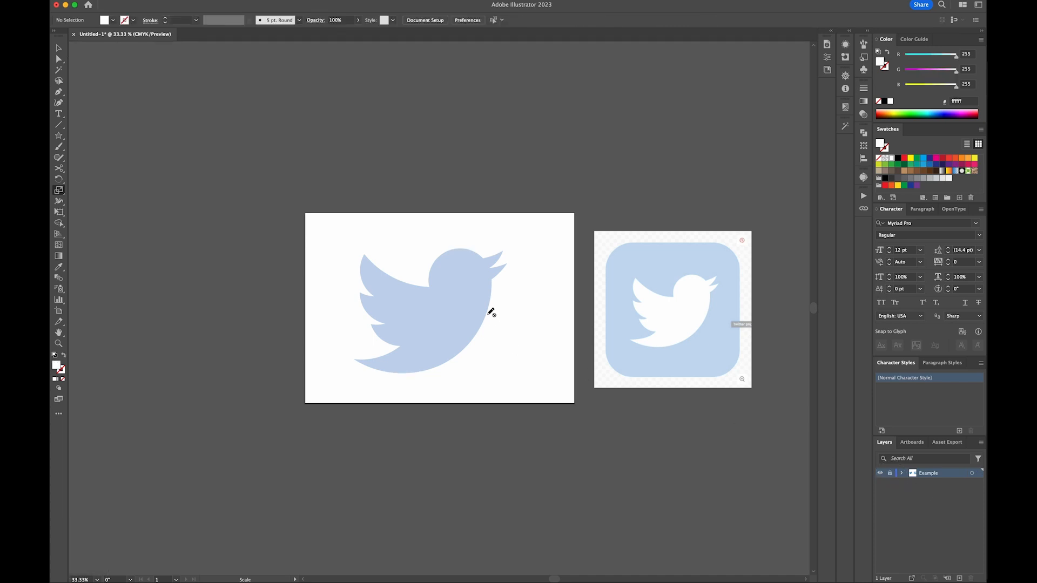
Add a new layer above the Example layer and name it Artwork
click(959, 578)
double_click(927, 473)
text(Ar)
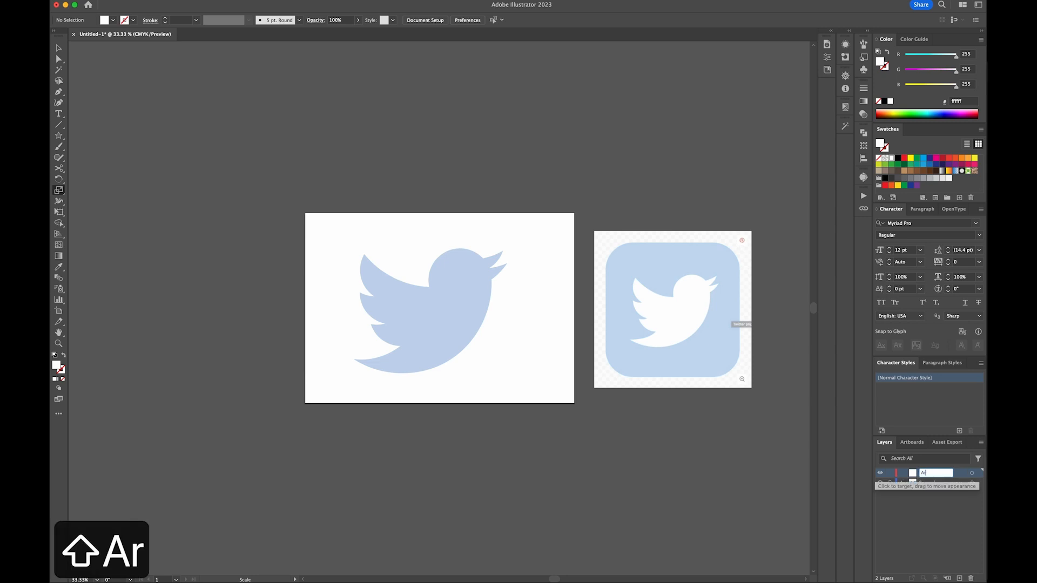
text(twork)
key(Return)
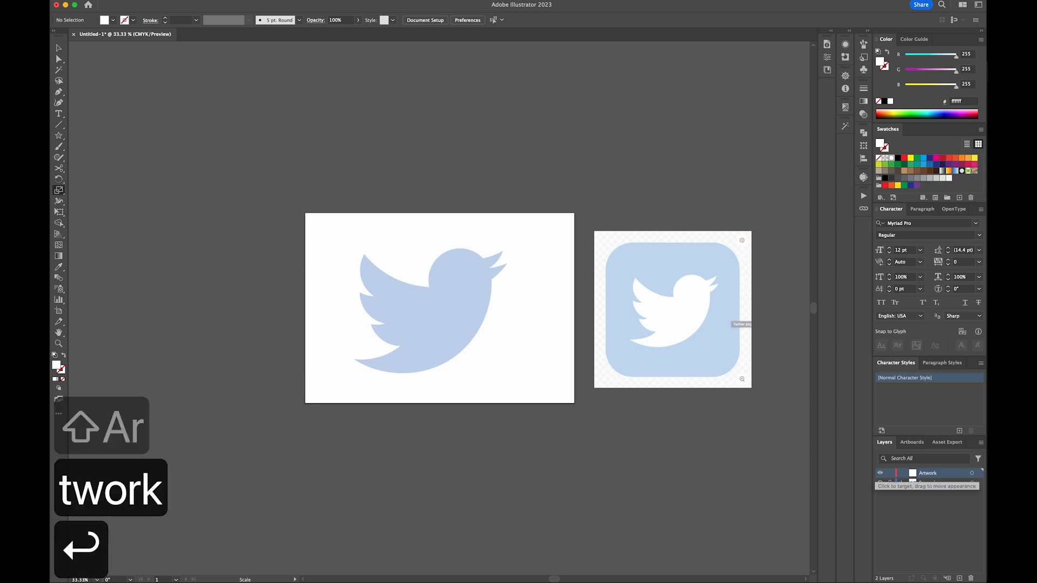
Frame the dimmed bird on the artboard and show the document rulers
click(59, 47)
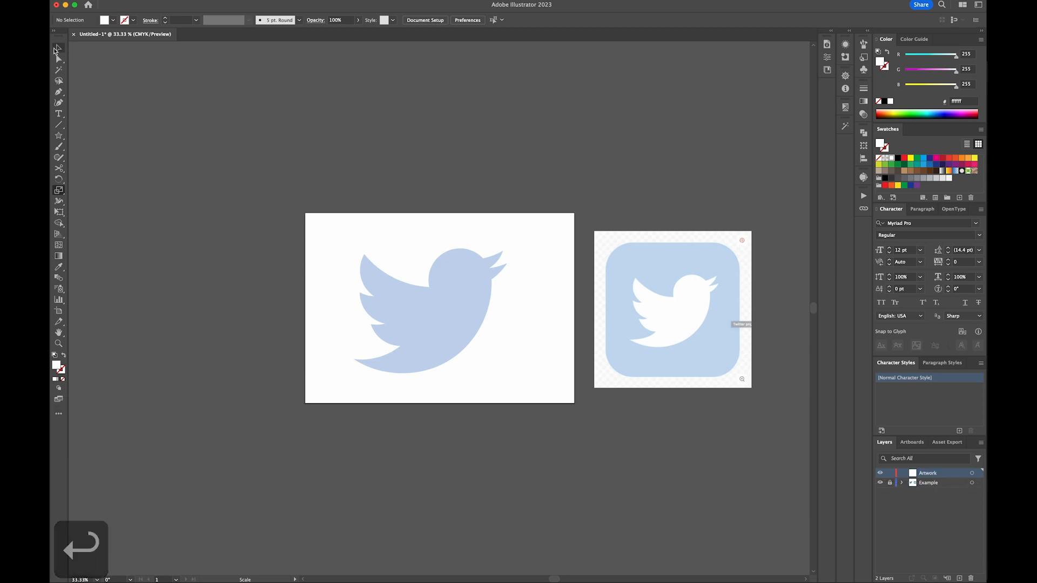
key(z)
drag(312, 210, 546, 407)
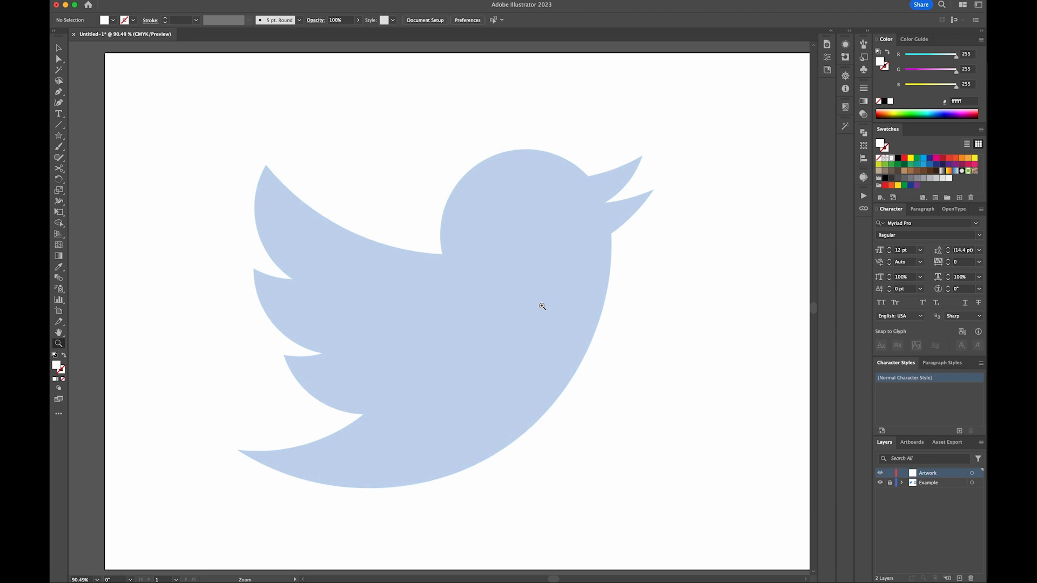
key(super+r)
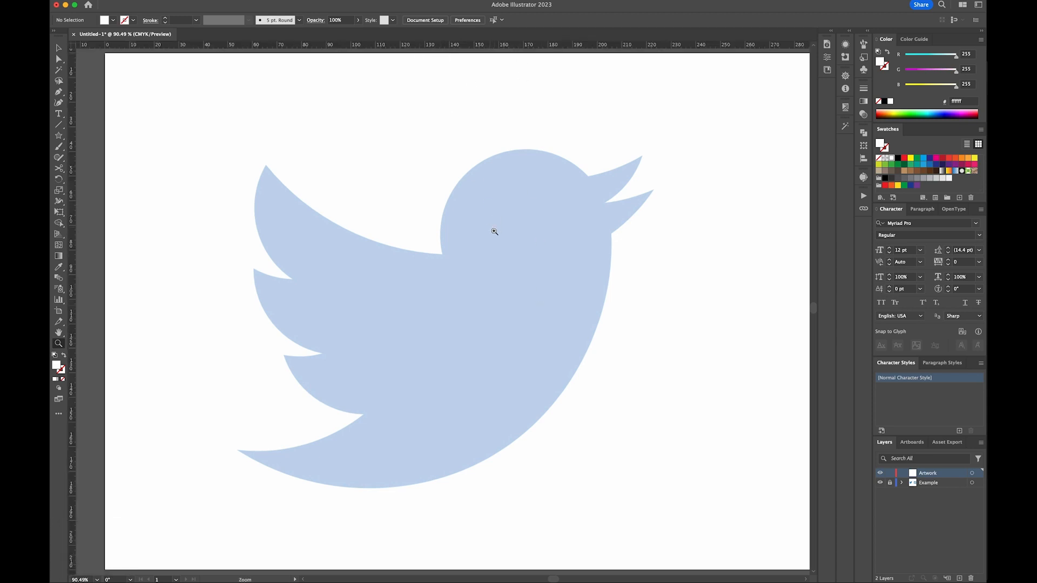
Draw a circle about 59 mm in diameter over the bird's head and beak with the Ellipse tool
click(59, 48)
key(l)
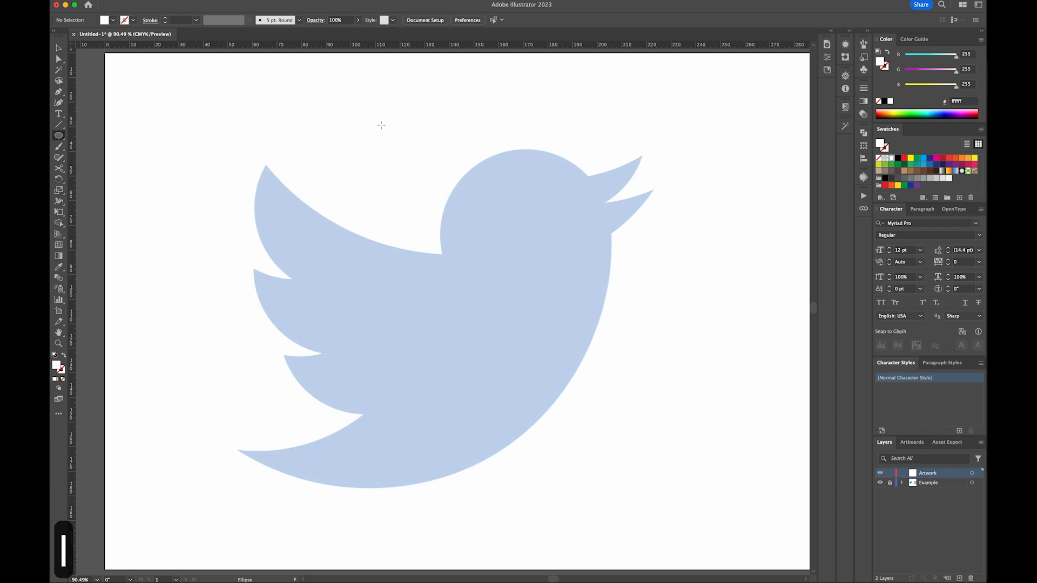
click(58, 136)
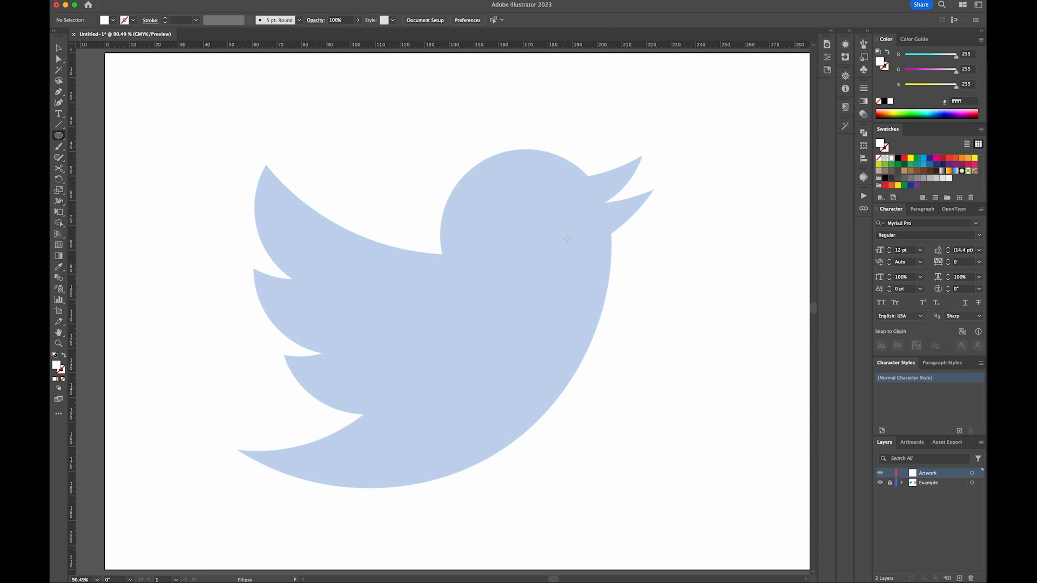
drag(499, 159, 592, 306)
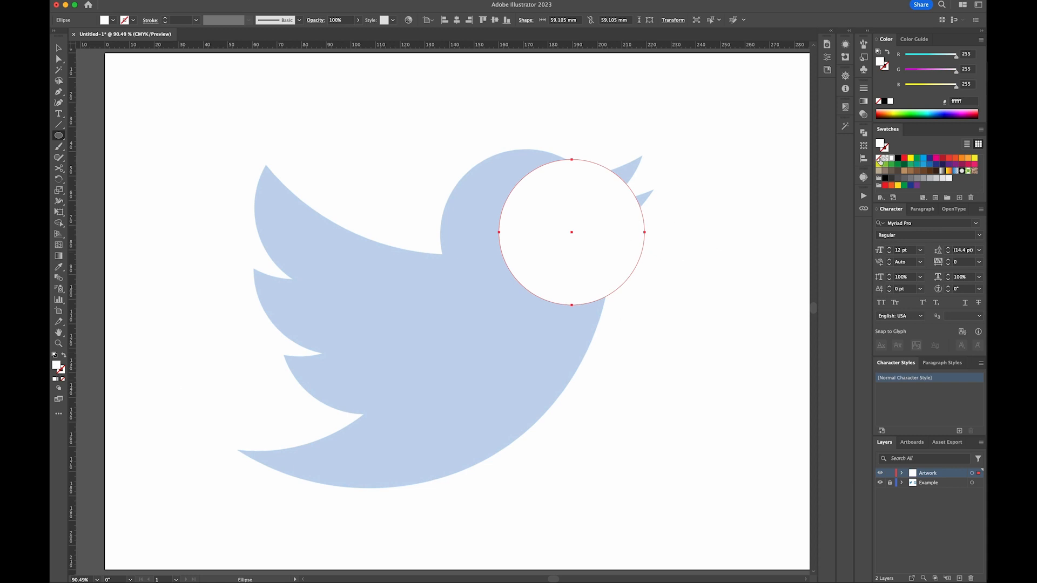
Remove the circle's fill and give it a CMYK Red stroke
click(879, 159)
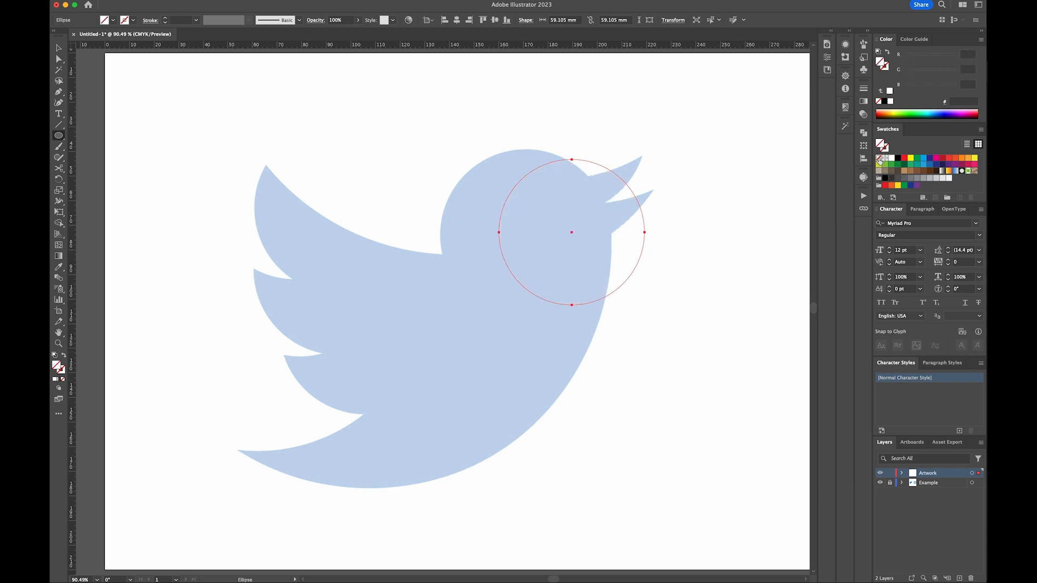
key(x)
click(904, 160)
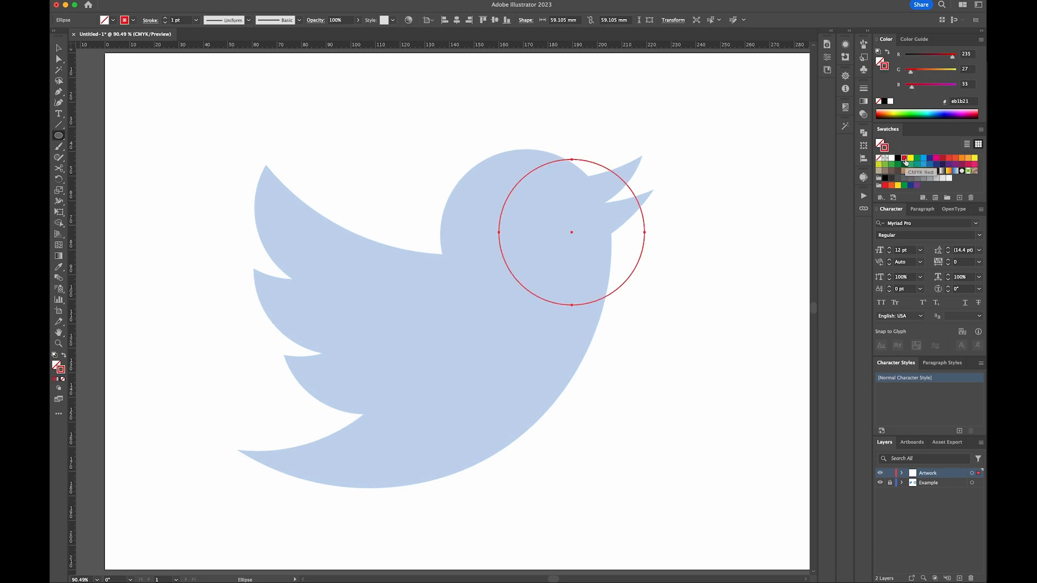
Move the circle over the bird's head and place a horizontal guide along the top of the head
click(59, 48)
drag(572, 160, 523, 159)
drag(545, 49, 527, 154)
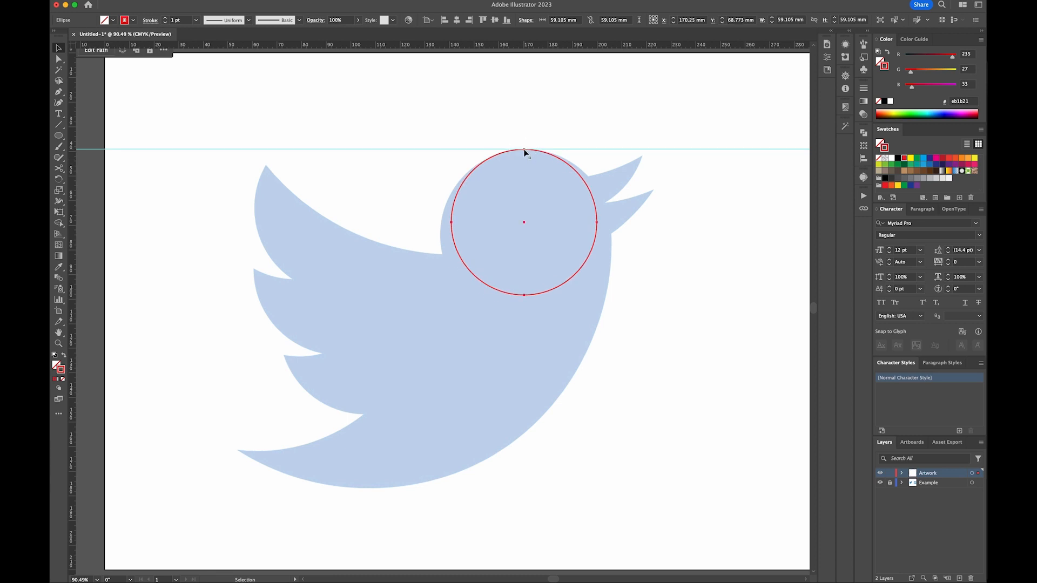
Scale the circle proportionally from its top point on the guide to about 68 mm in diameter
key(s)
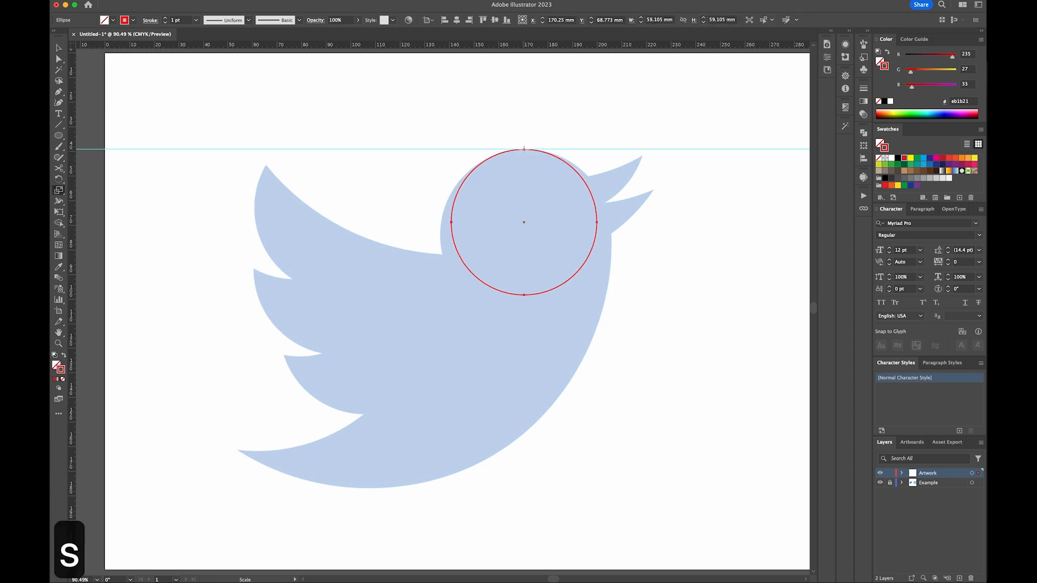
drag(614, 286, 630, 301)
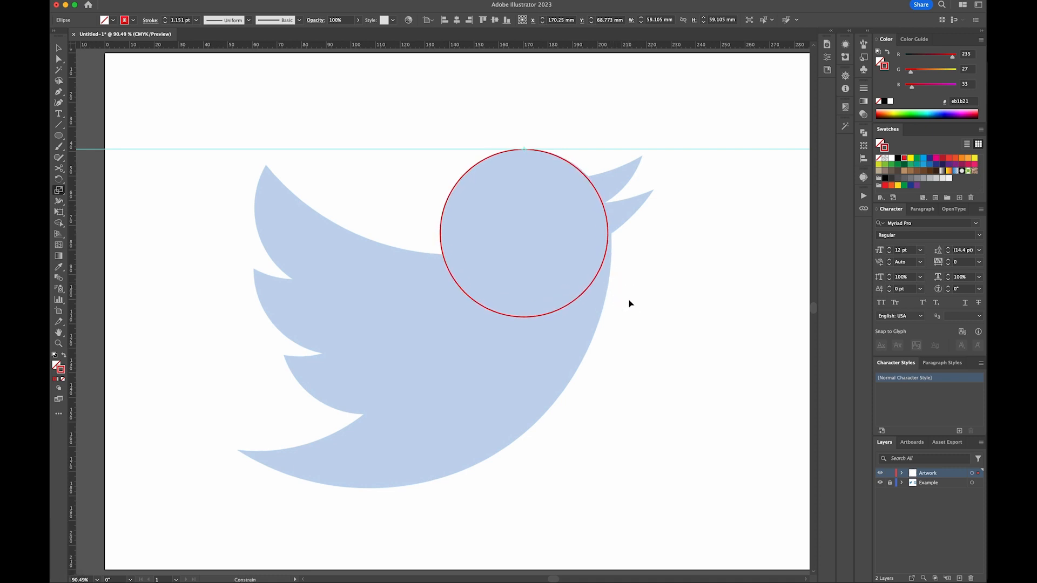
Nudge the circle right by about 0.7 mm to align it with the head, and check the keyboard increment preference
key(Right)
key(Right)
key(Right)
key(Right)
key(Right)
key(Right)
key(Right)
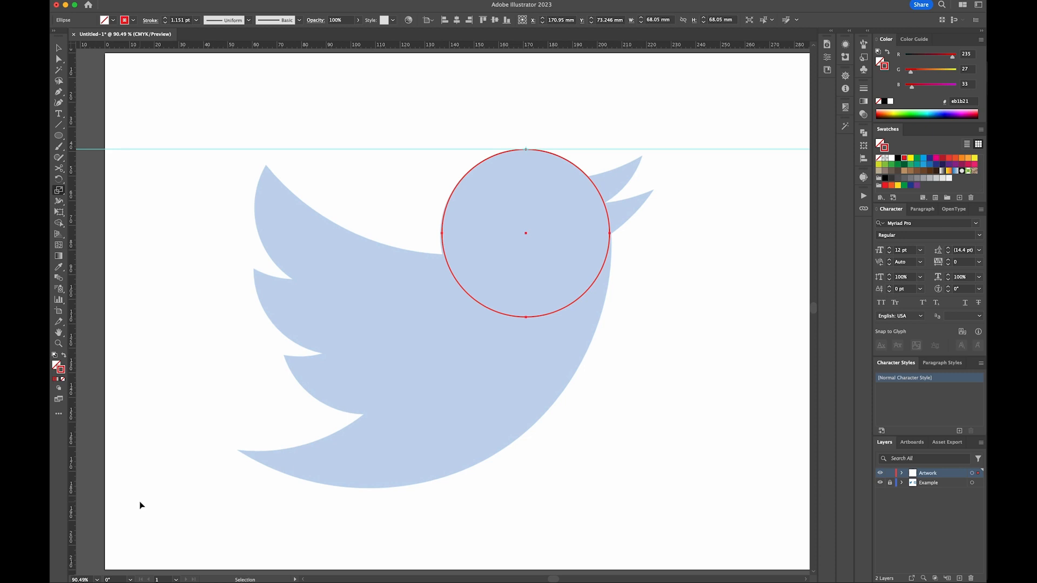
key(super+k)
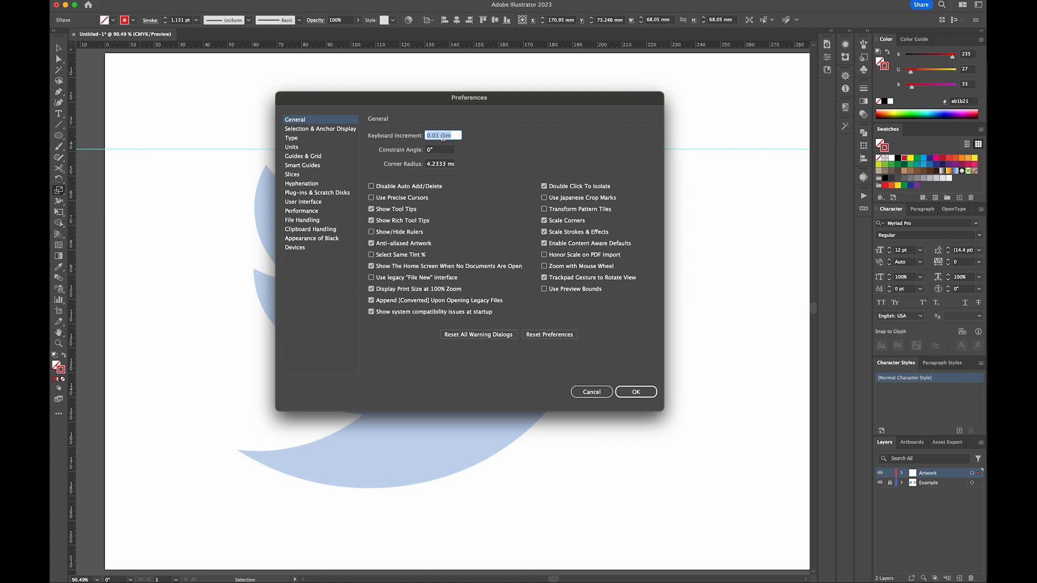
key(Return)
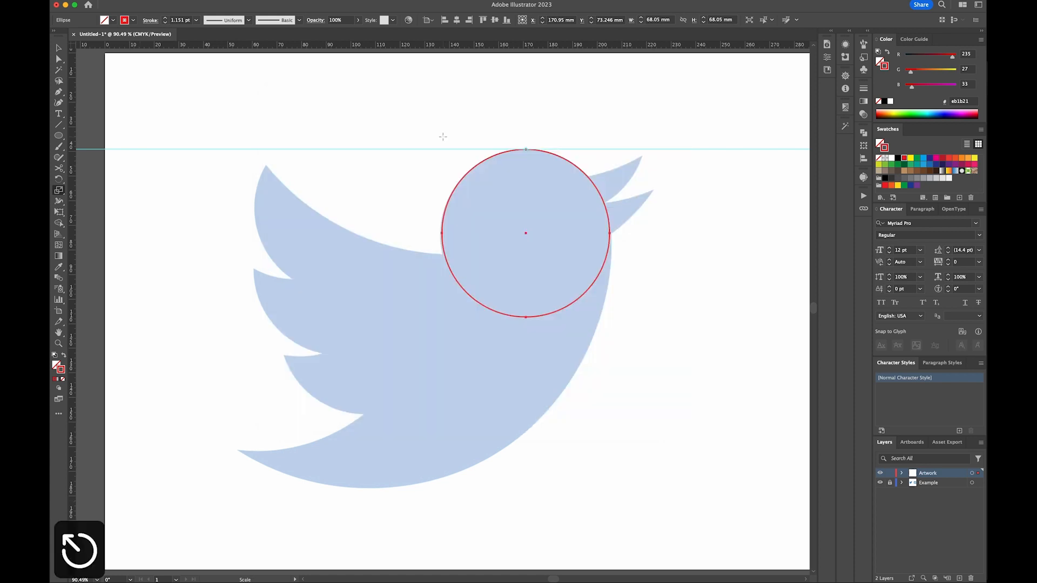
Set the circle's stroke weight to 0.5 pt
click(864, 88)
click(815, 100)
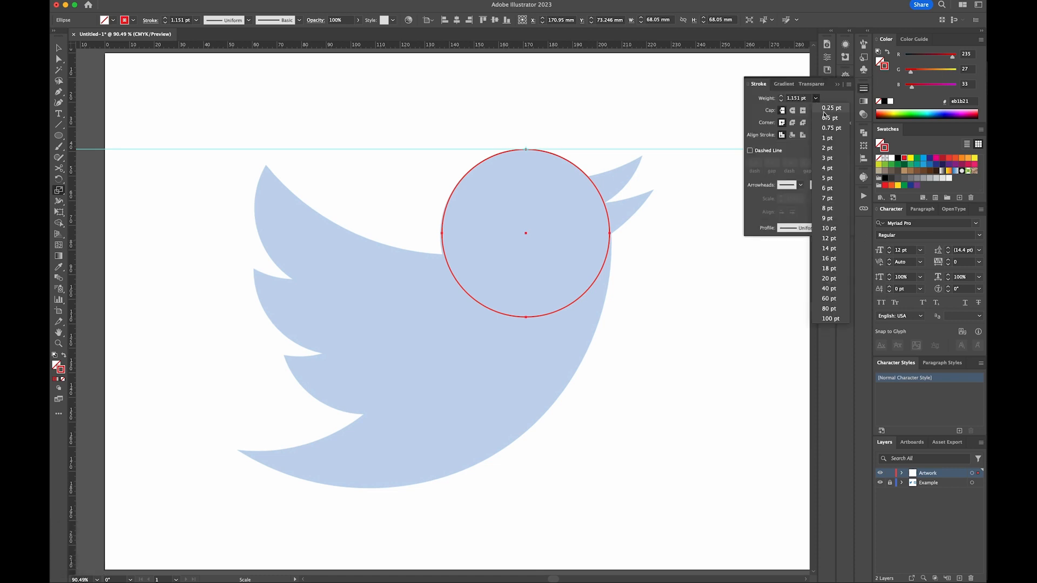
click(824, 116)
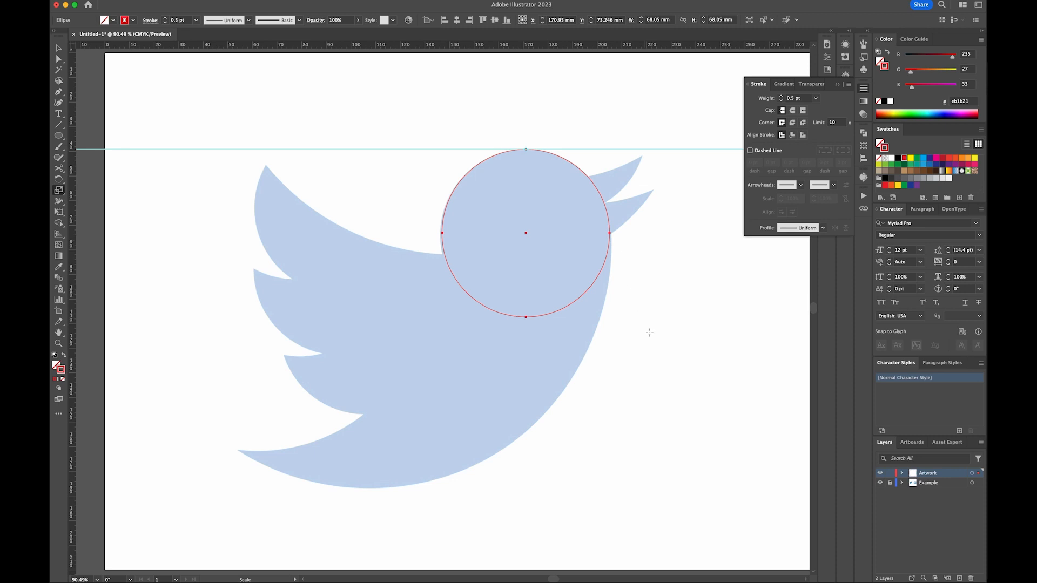
Scale the circle proportionally from its top point to about 69.4 mm in diameter to match the bird's head
click(650, 364)
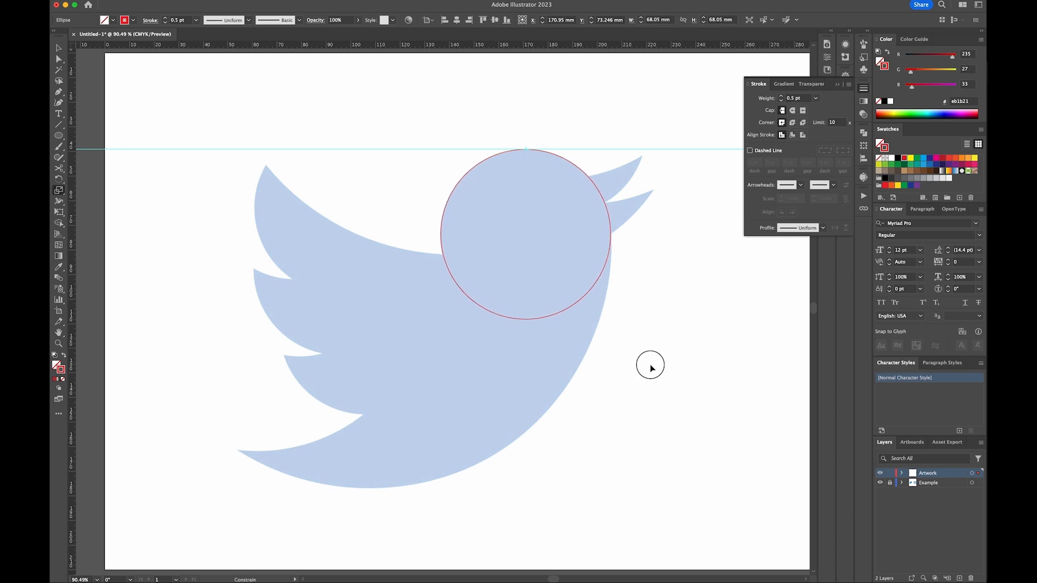
drag(651, 366, 694, 344)
key(v)
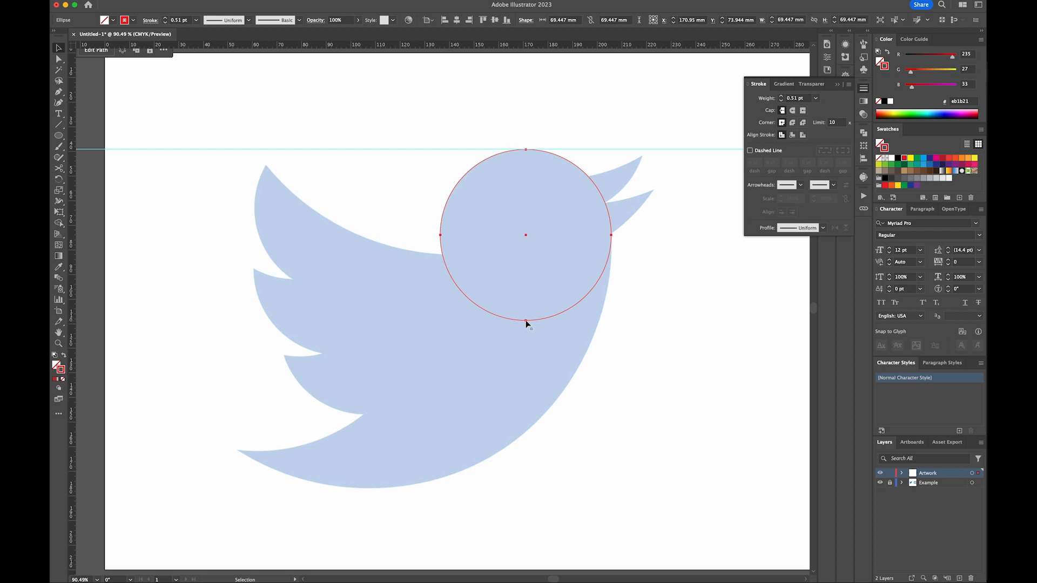
Duplicate the head circle and place the copy's lowest point where the wing's upper edge meets the head
drag(527, 323, 445, 254)
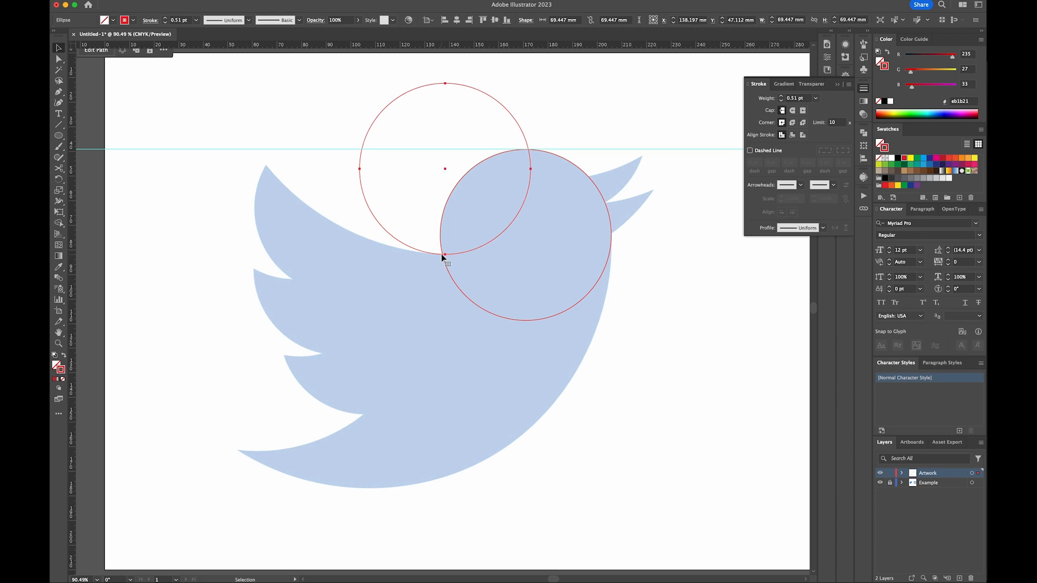
key(s)
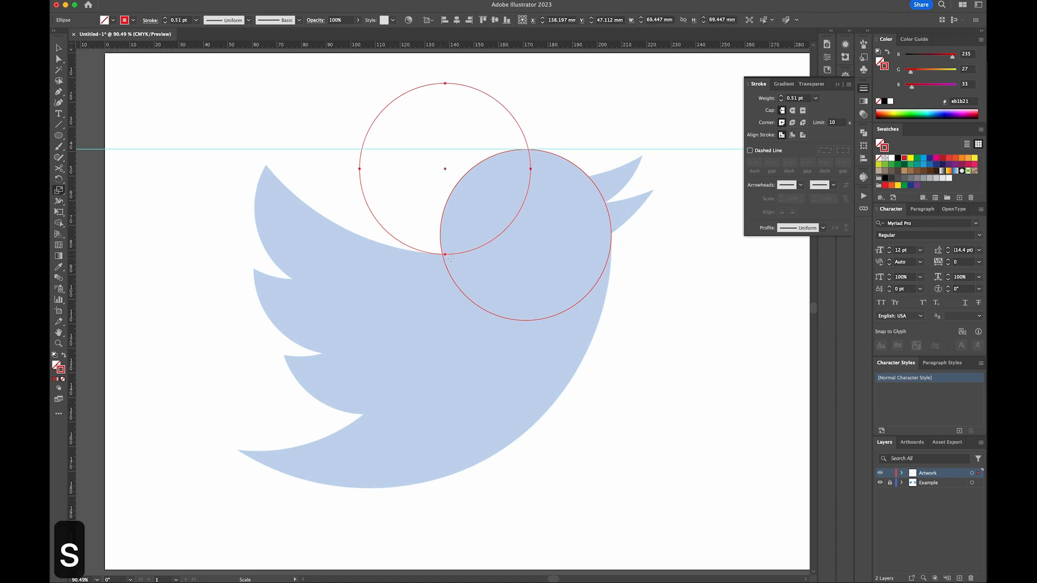
key(a)
drag(445, 255, 443, 258)
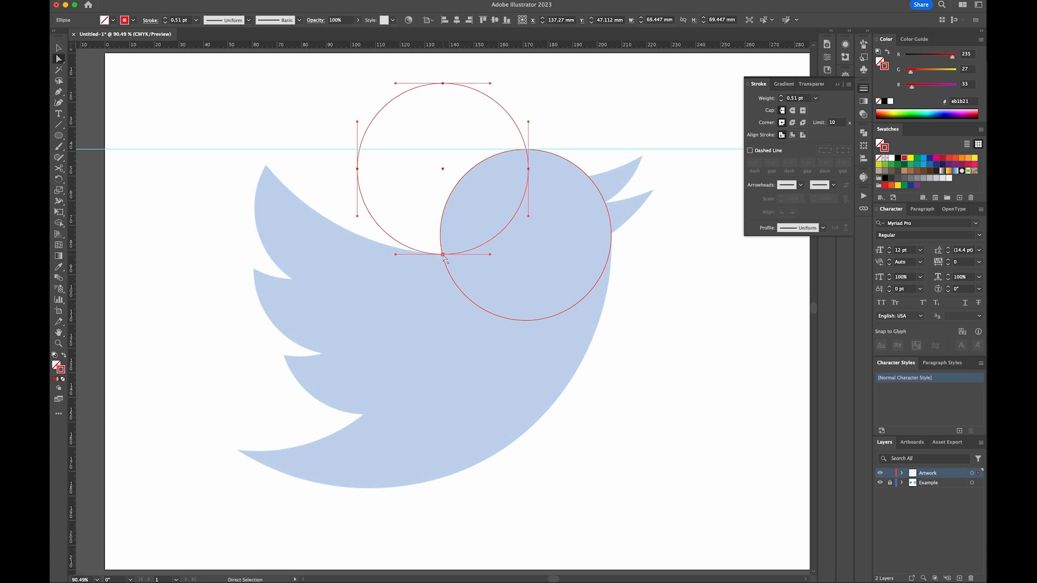
key(super+minus)
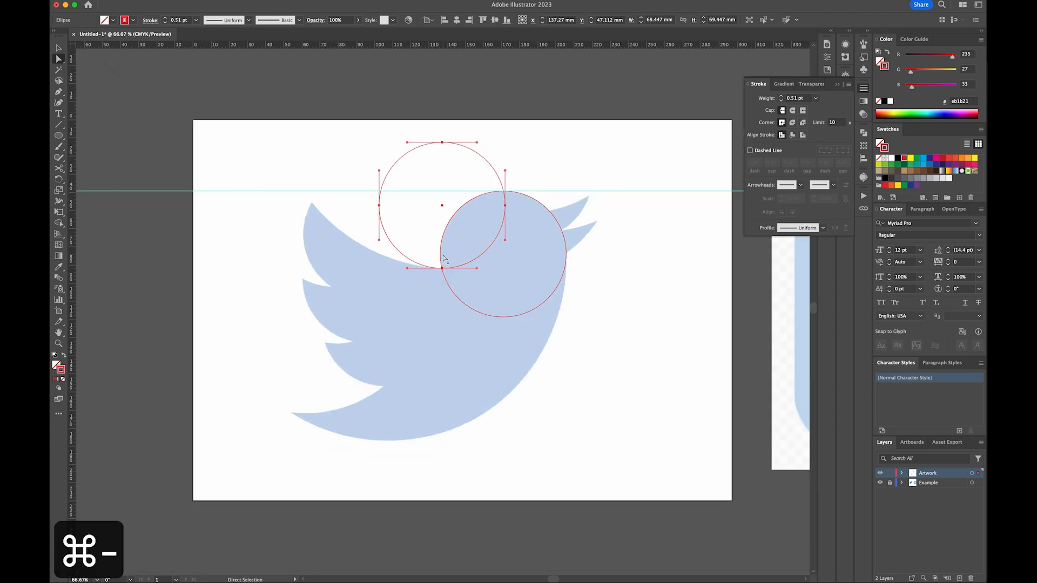
Scale the copied circle proportionally from its lowest point to about 178 mm in diameter and match its stroke to the head circle's 0.51 pt
key(s)
key(a)
key(v)
click(410, 254)
click(409, 256)
key(s)
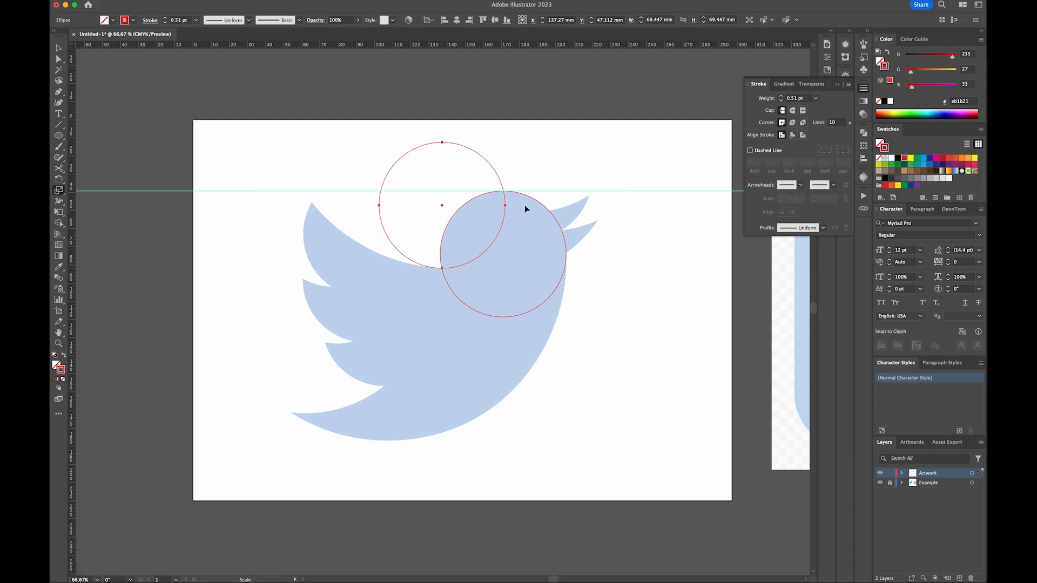
drag(527, 186, 664, 62)
scroll(524, 306, up, 1)
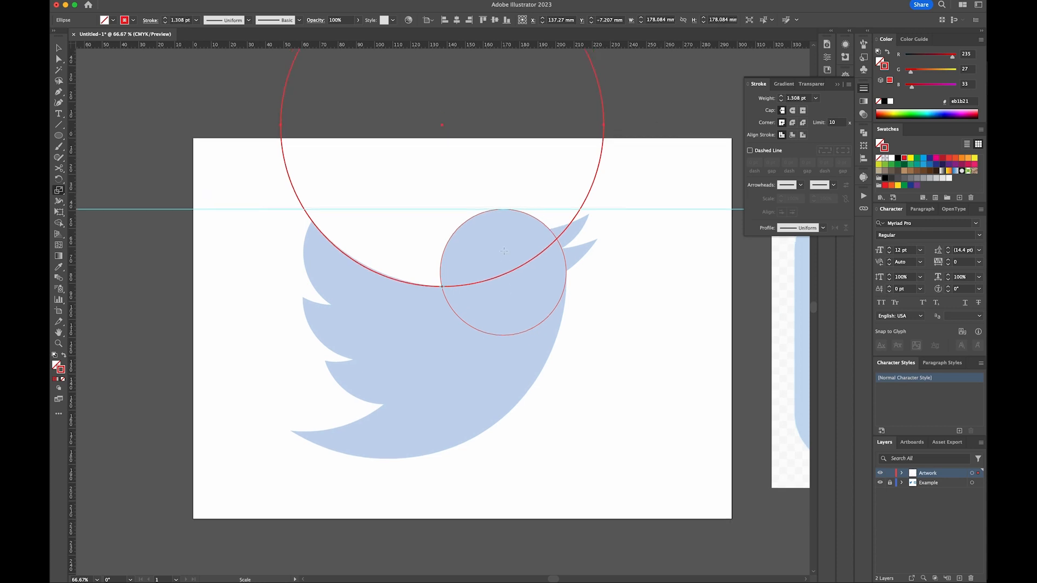
key(i)
click(543, 218)
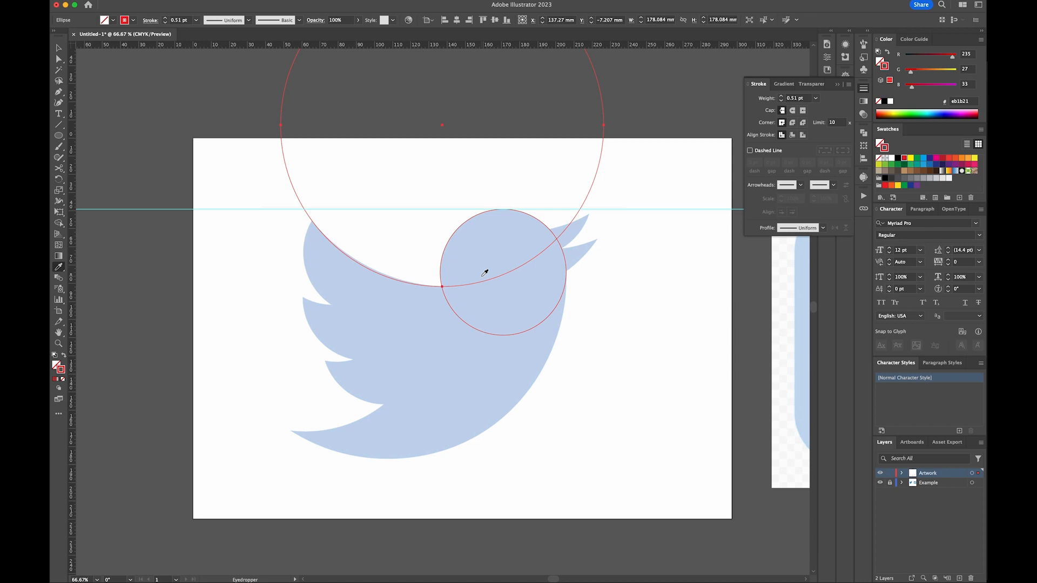
Nudge the large circle about 1.5 mm up and 1 mm left to fit the wing's upper edge
key(shift+Up)
key(shift+Up)
key(shift+Up)
key(shift+Up)
key(shift+Up)
key(shift+Up)
key(shift+Up)
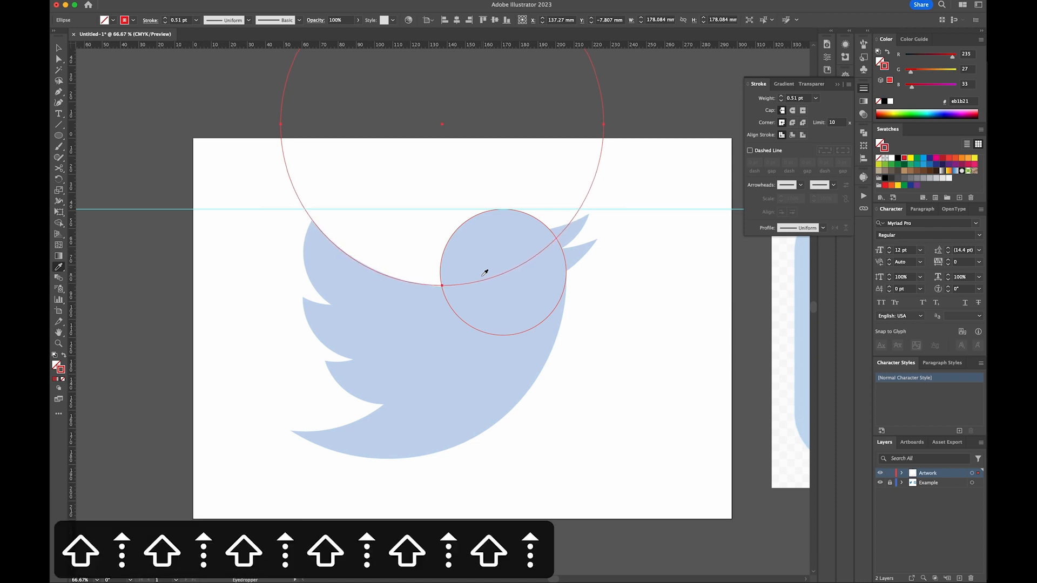
key(shift+Left)
key(shift+Left)
key(shift+Left)
key(shift+Left)
key(shift+Left)
key(shift+Left)
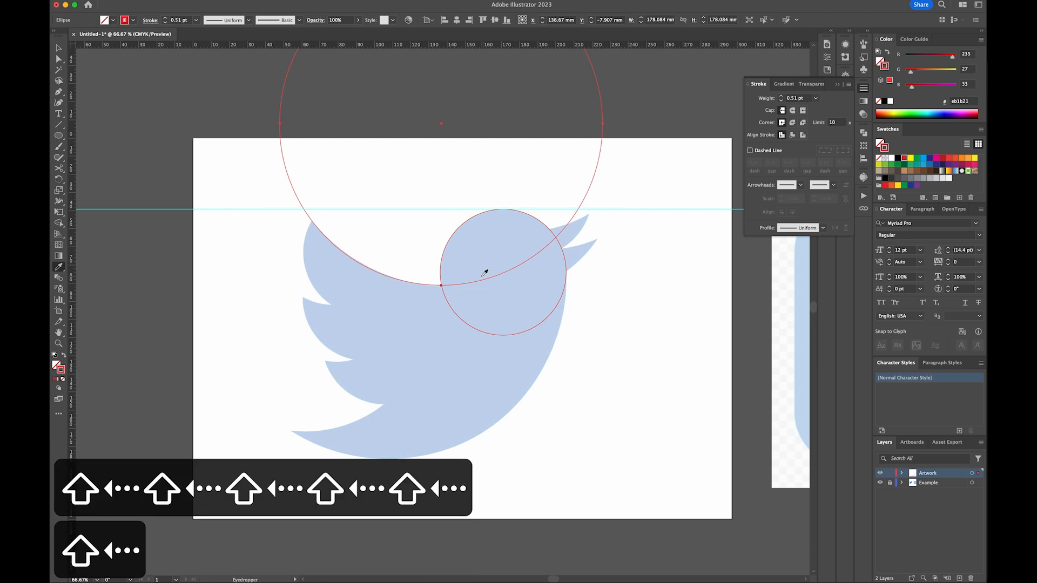
key(shift+Up)
key(shift+Up)
key(shift+Up)
key(shift+Up)
key(shift+Up)
key(shift+Up)
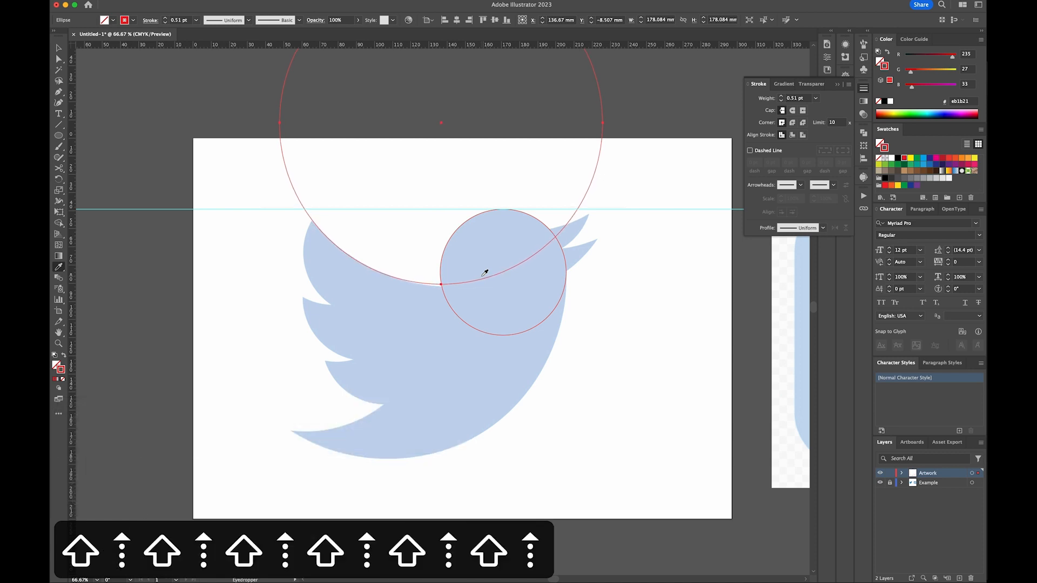
key(shift+Up)
key(shift+Down)
key(shift+Left)
key(shift+Left)
key(shift+Left)
key(shift+Left)
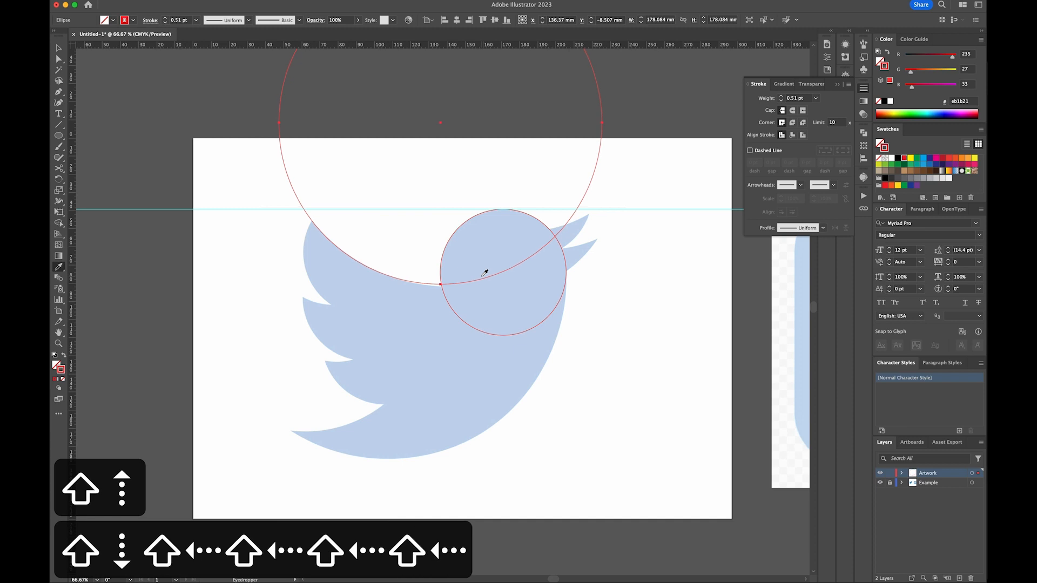
key(shift+Left)
key(shift+Up)
key(shift+Left)
key(shift+Left)
key(shift+Down)
key(shift+Up)
key(shift+Up)
key(shift+Right)
key(shift+Right)
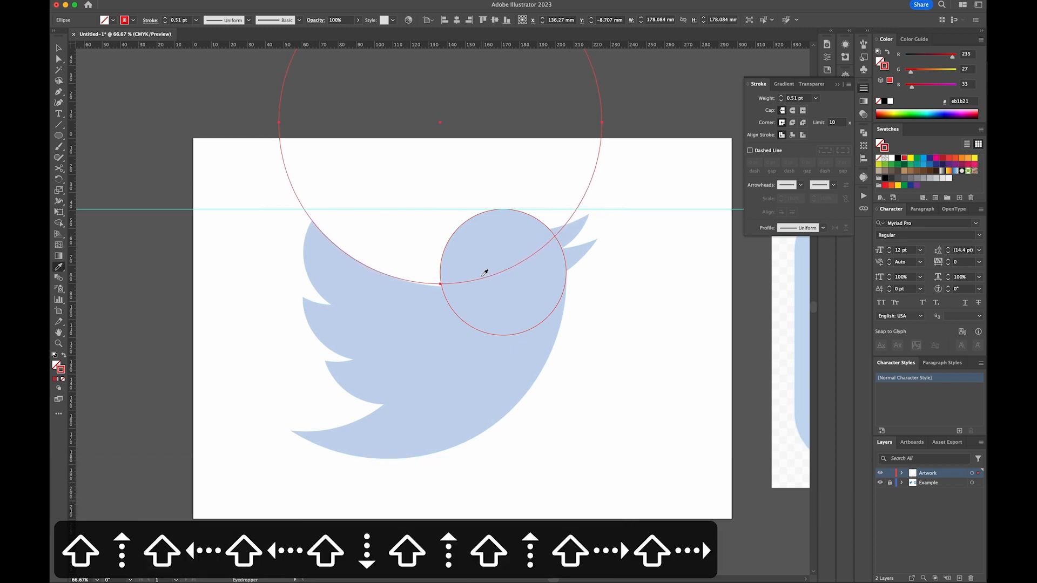
Fine-tune the large circle's fit along the wing edge by nudging it another 0.1 mm left and 0.1 mm up
key(z)
drag(370, 277, 428, 324)
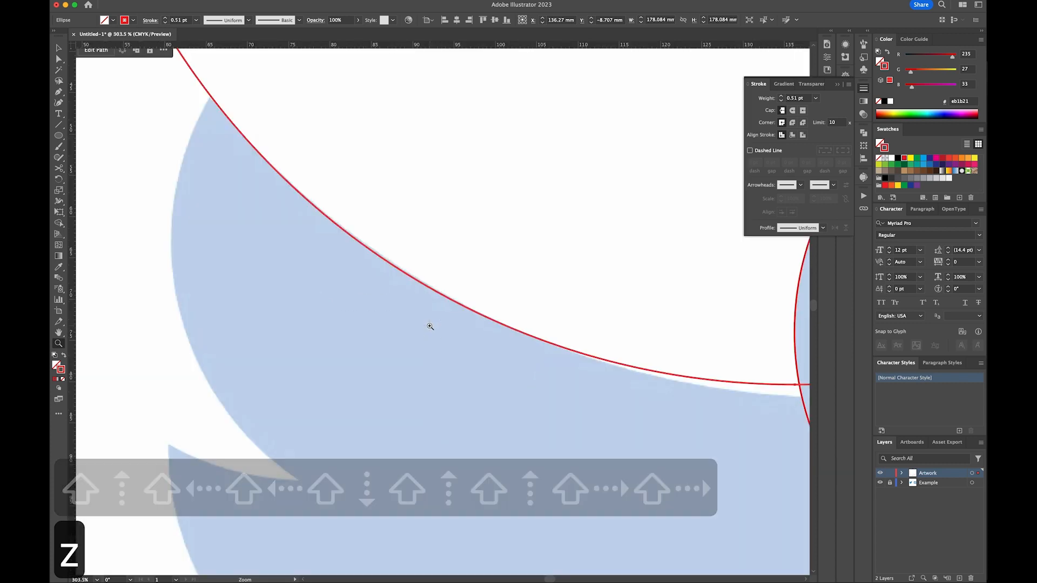
key(super+minus)
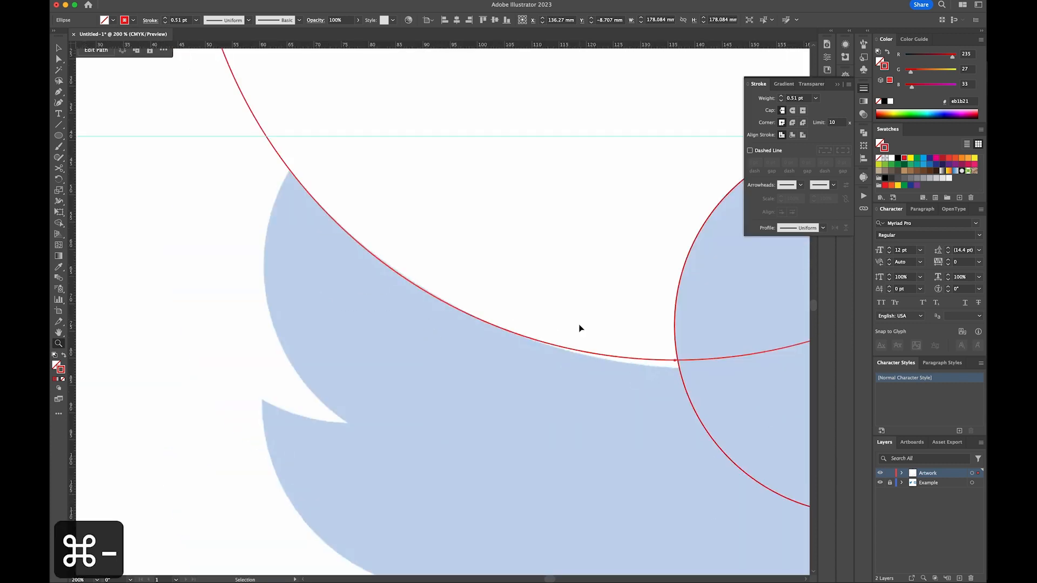
key(v)
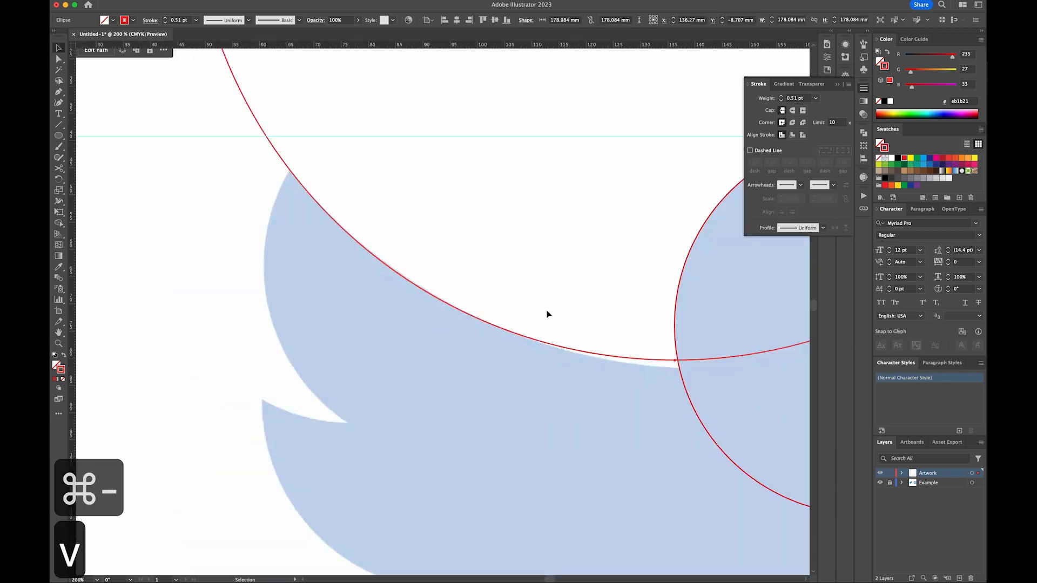
key(shift+Right)
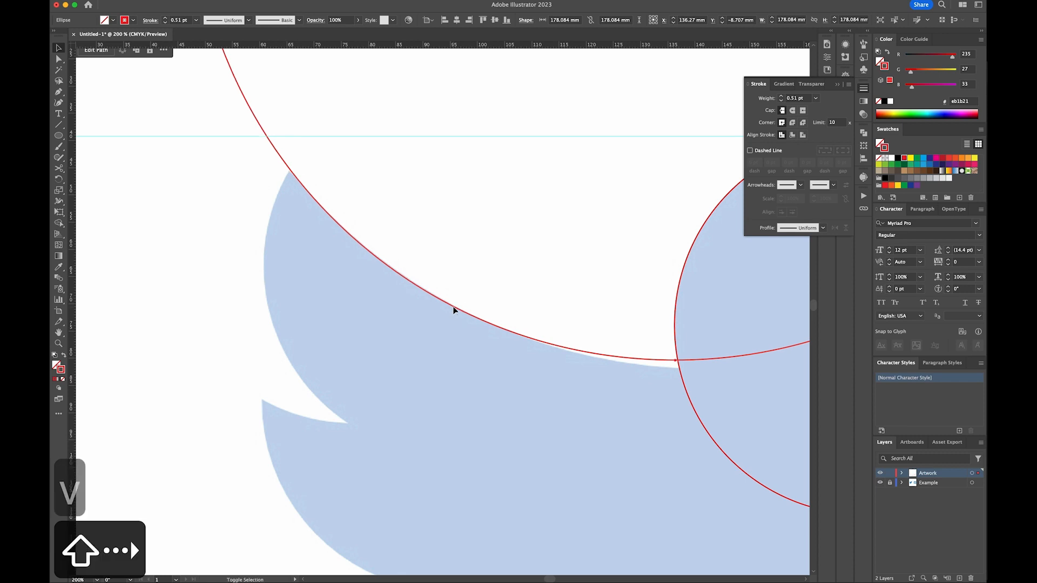
key(shift+Left)
key(shift+Up)
key(shift+Left)
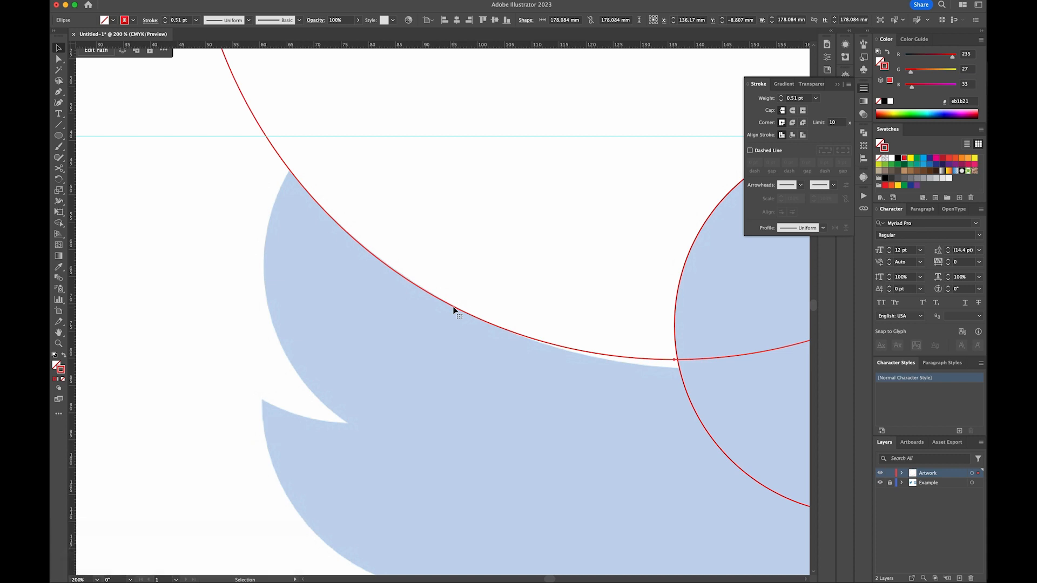
Duplicate the large circle about 4.6 mm right and 1.7 mm down, and scale the copy proportionally to about 194 mm in diameter
key(super+minus)
key(space)
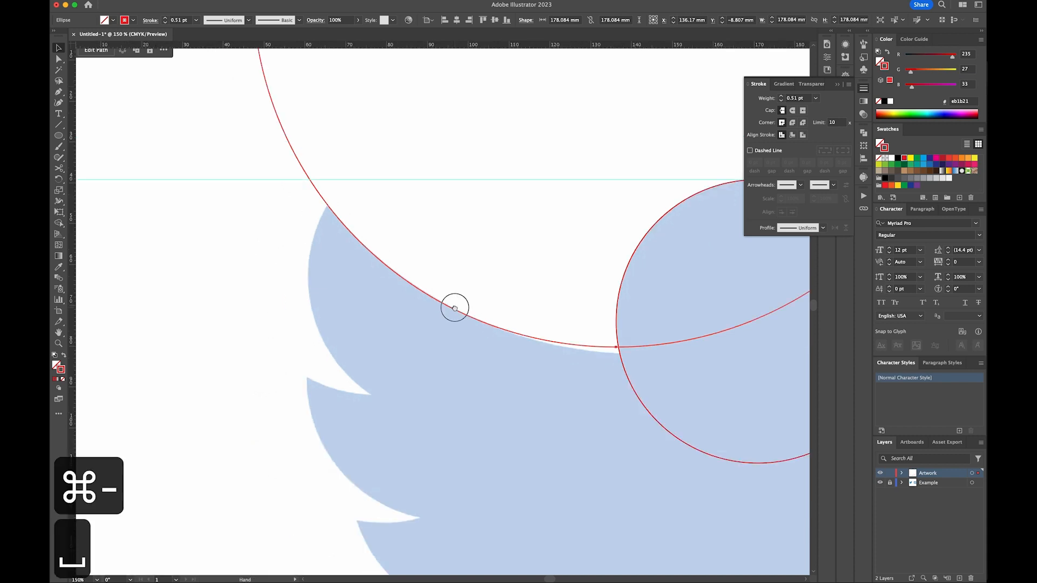
drag(453, 305, 322, 283)
drag(482, 324, 502, 333)
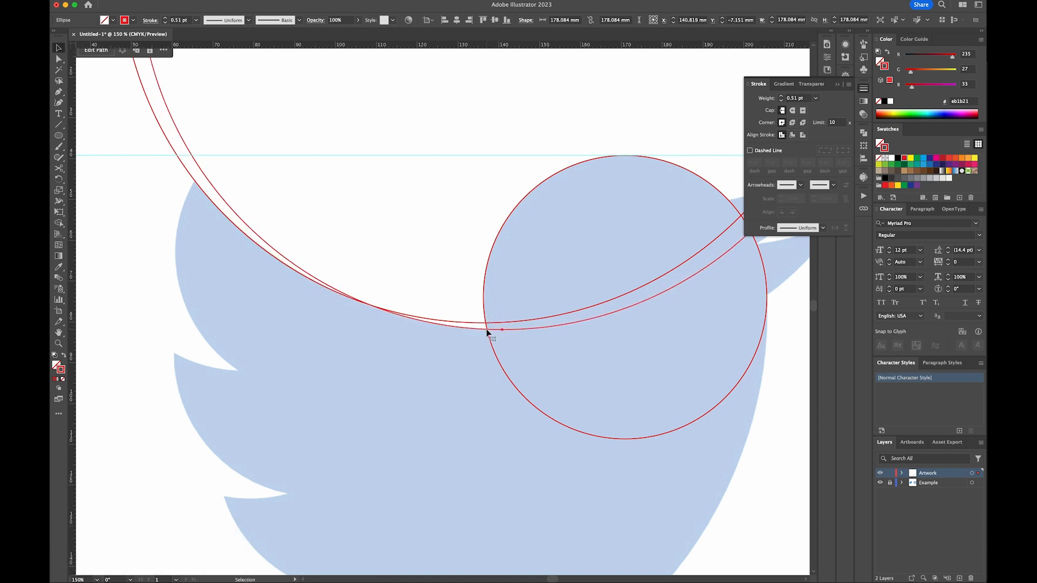
key(s)
drag(361, 193, 352, 180)
key(v)
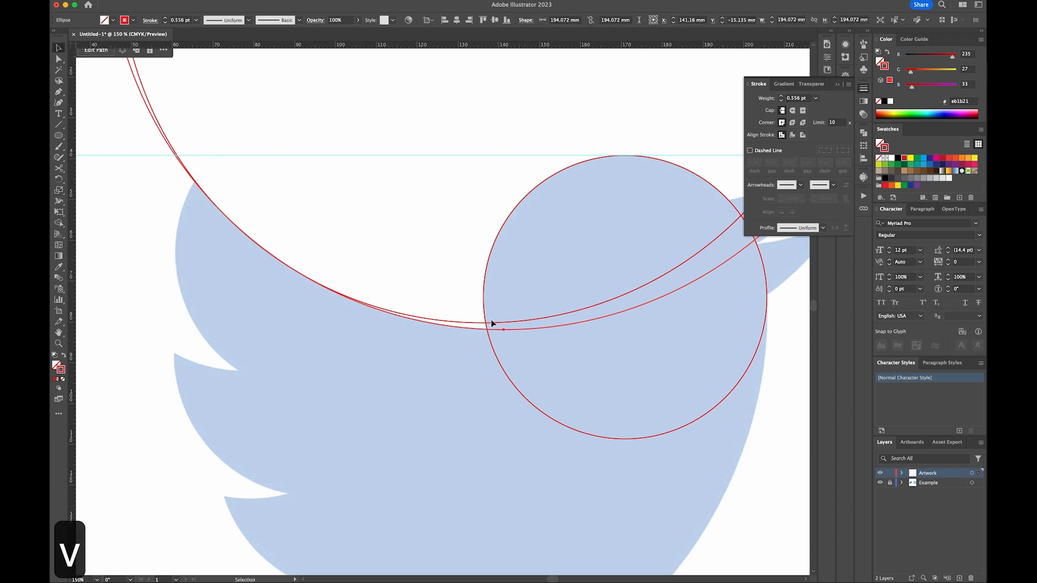
Match the stroke of both large circles to the head circle's 0.51 pt stroke and deselect them
shift+click(474, 326)
key(i)
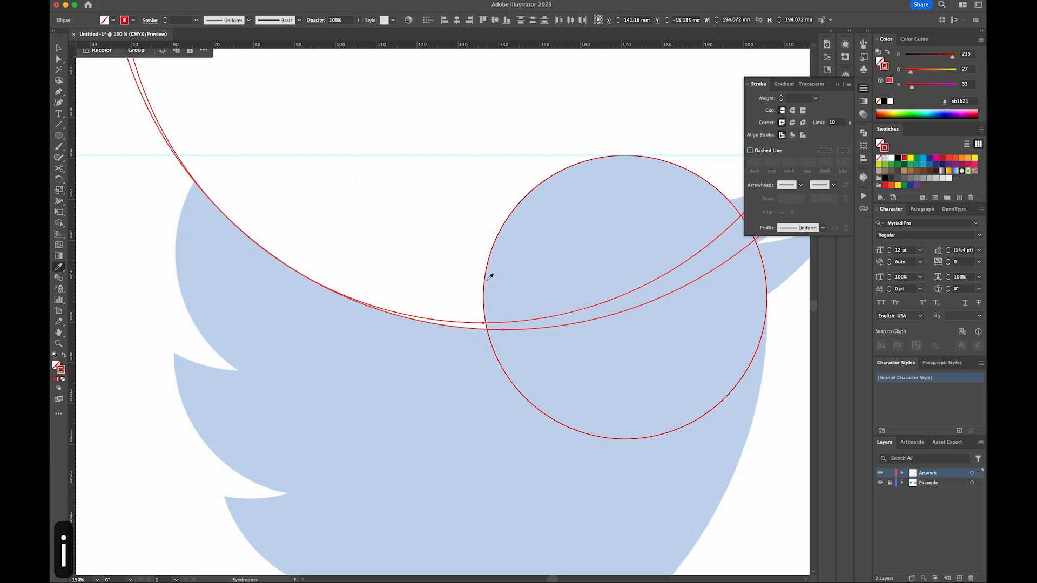
click(486, 284)
key(v)
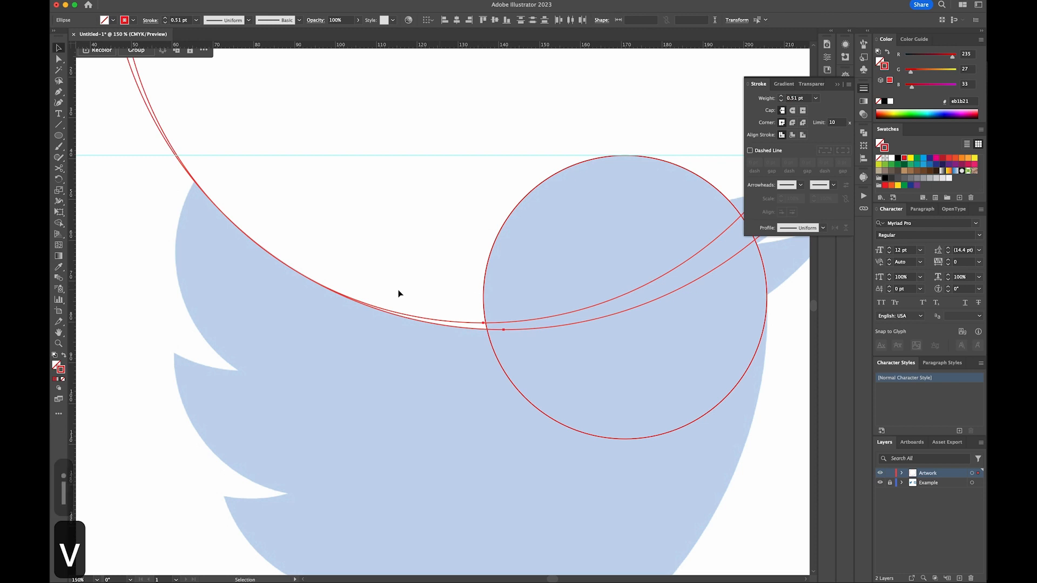
drag(155, 289, 254, 279)
key(super+minus)
key(super+minus)
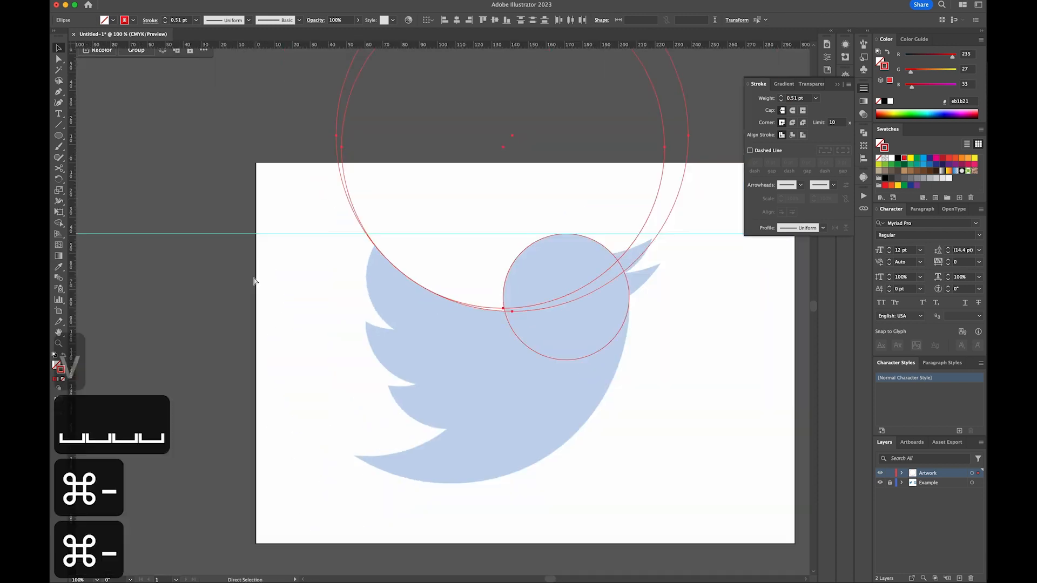
key(v)
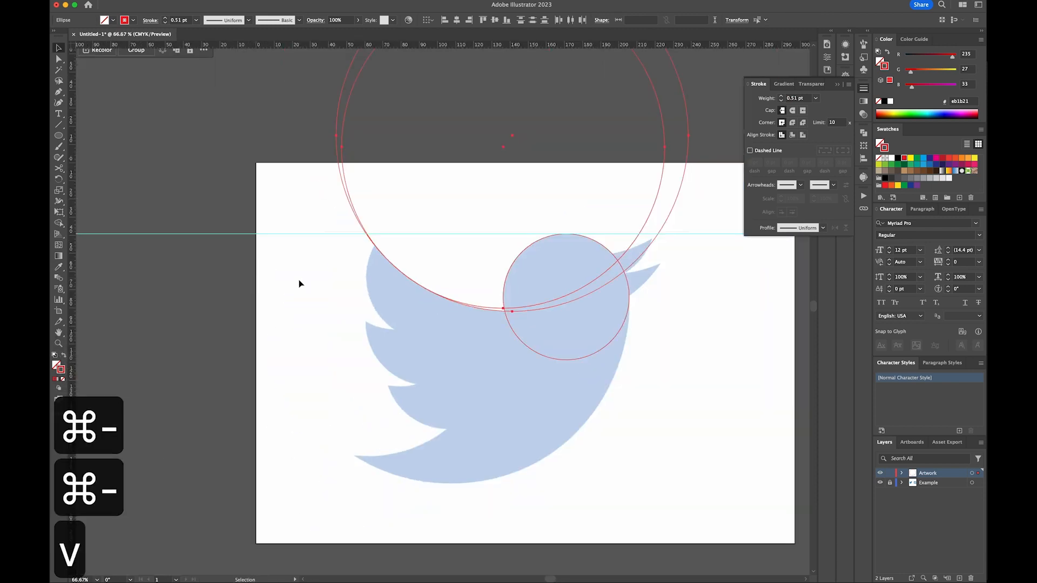
click(699, 303)
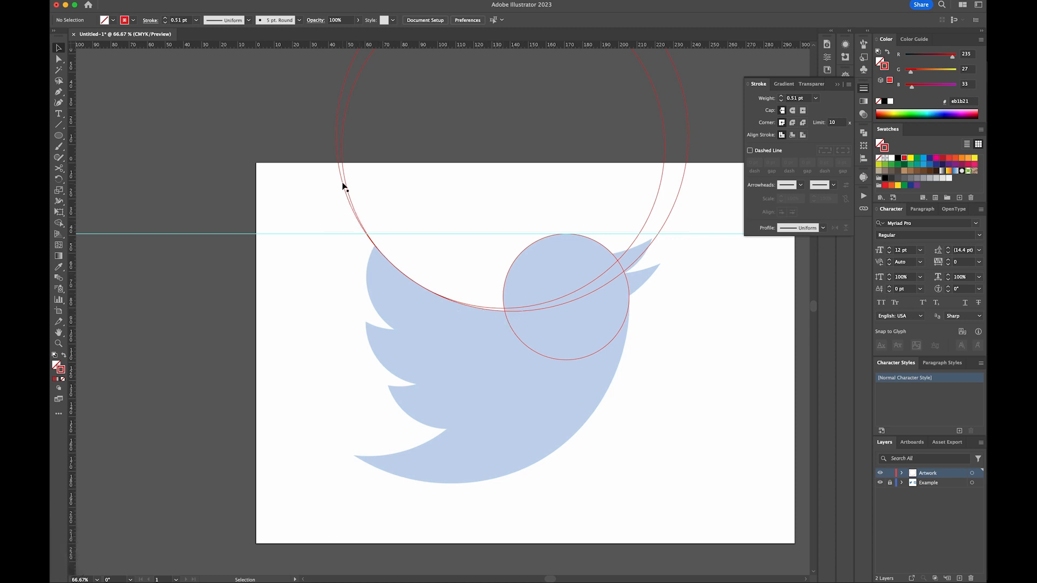
Duplicate the largest circle down over the bird and scale the copy toward the upper wing tip to about 75 mm in diameter
drag(348, 75, 371, 257)
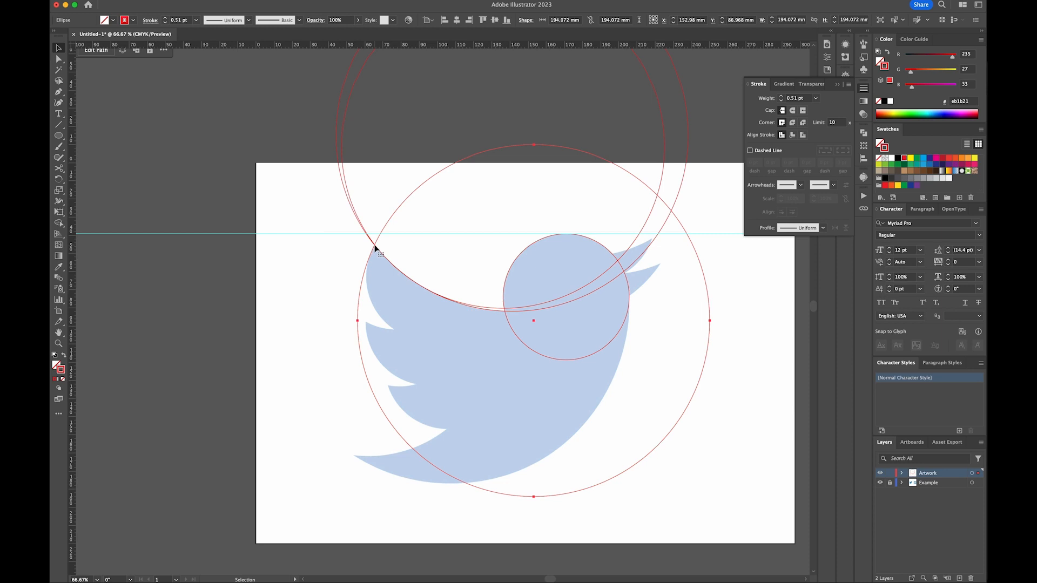
key(s)
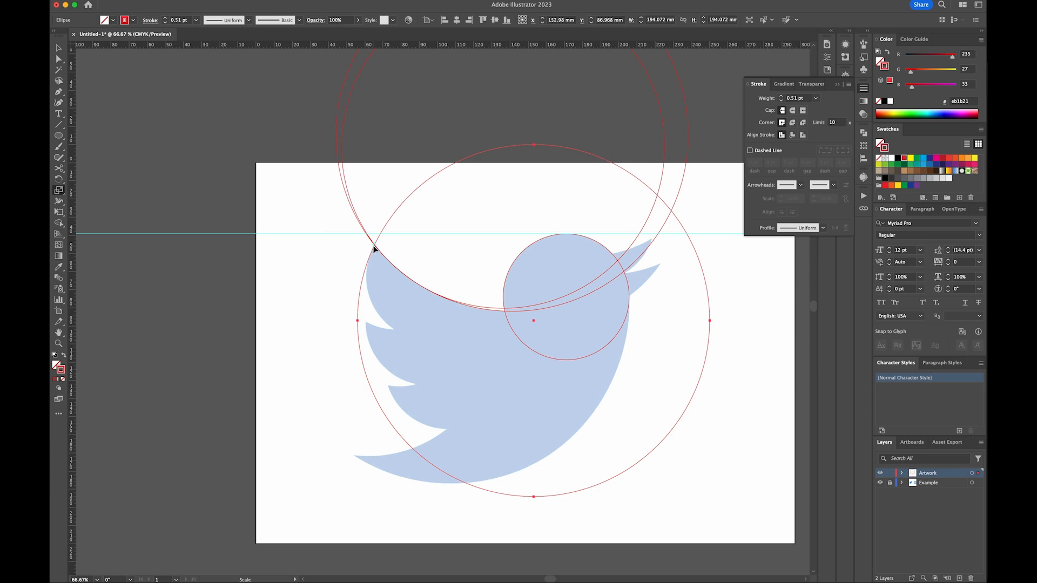
mouse_move(636, 520)
mouse_down()
mouse_move(588, 477)
mouse_move(535, 375)
mouse_move(491, 332)
mouse_up()
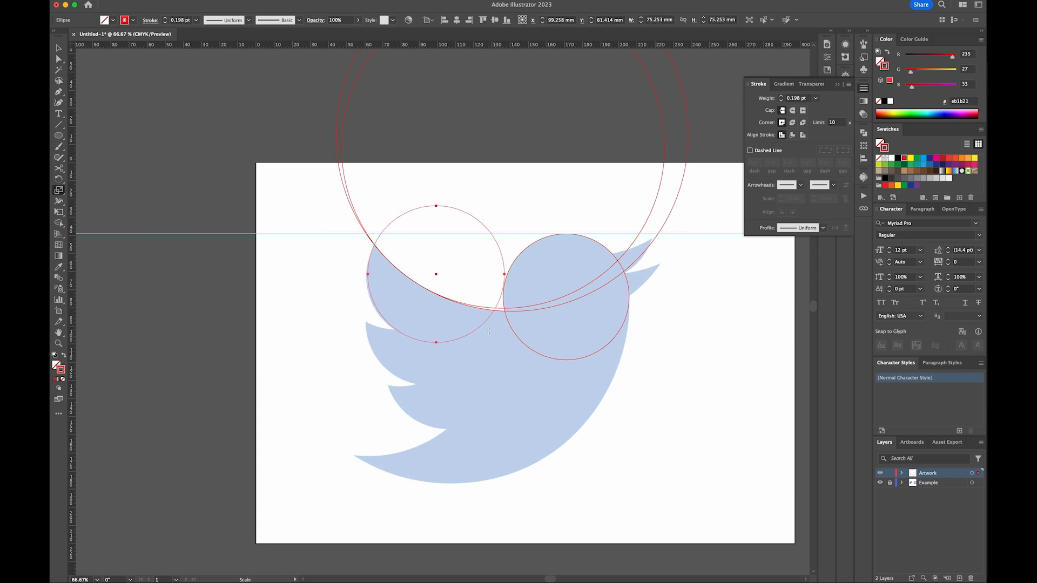
Shift the wing circle slightly left and up and scale it to about 69.4 mm in diameter to fit the top feather's outer curve
key(v)
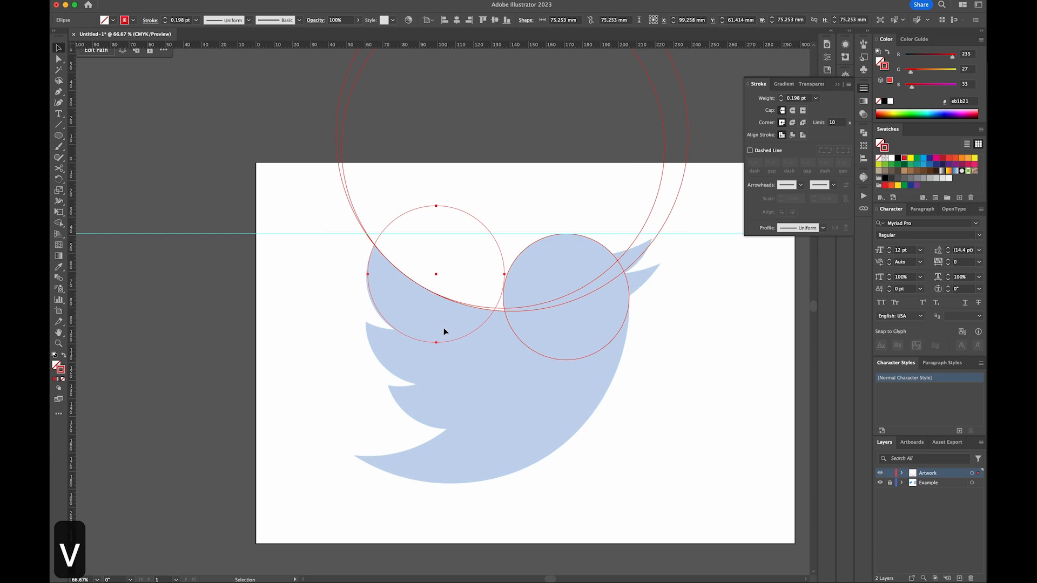
drag(437, 342, 432, 340)
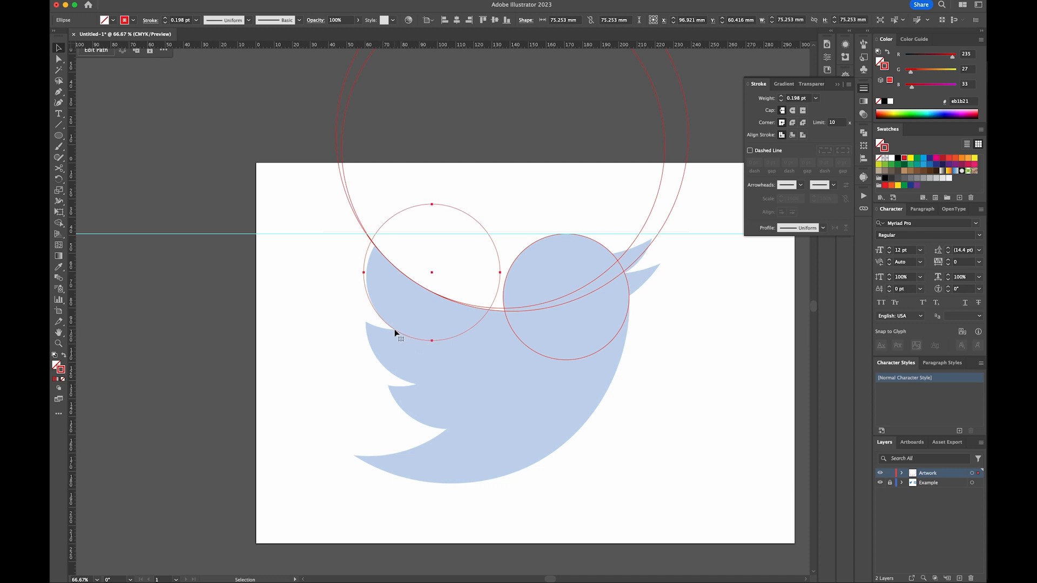
key(s)
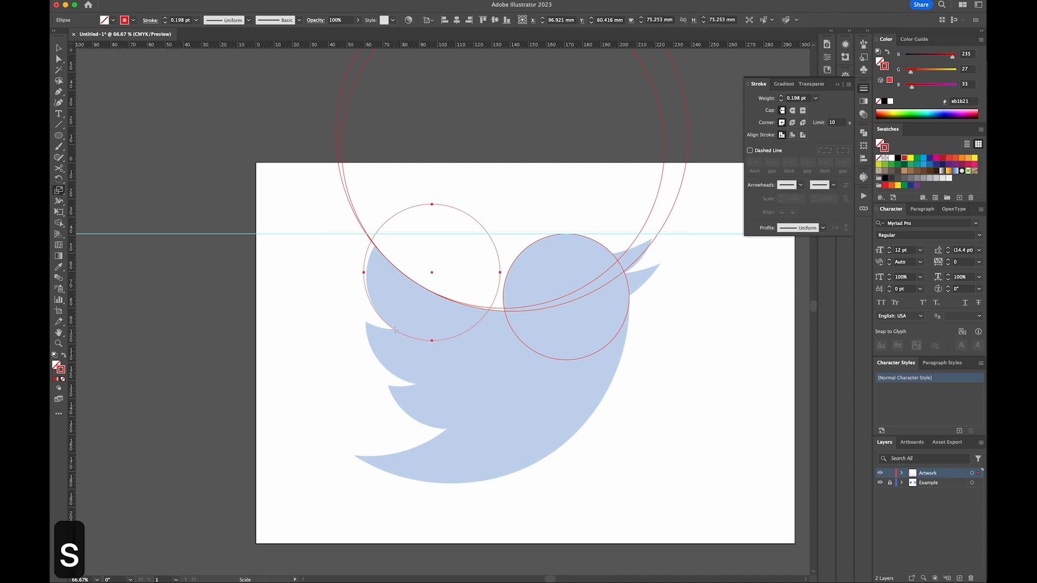
drag(639, 169, 623, 183)
Copy the large circle's 0.51 pt stroke onto the top feather circle
key(i)
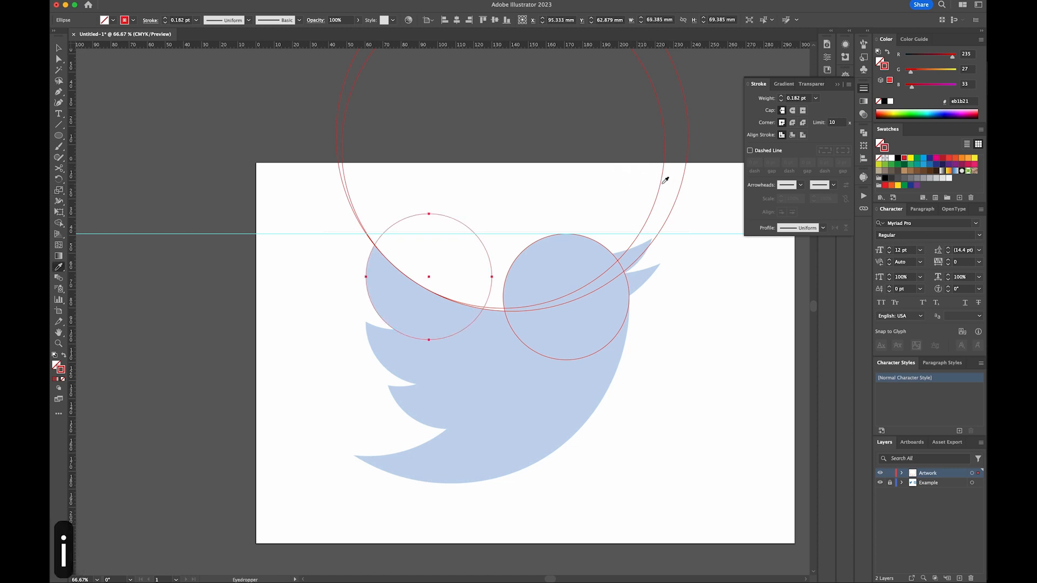
click(662, 182)
key(v)
Duplicate the top feather circle four times, placing two copies on the lower feathers' outer curves and two against the notches between feathers
click(480, 355)
click(420, 342)
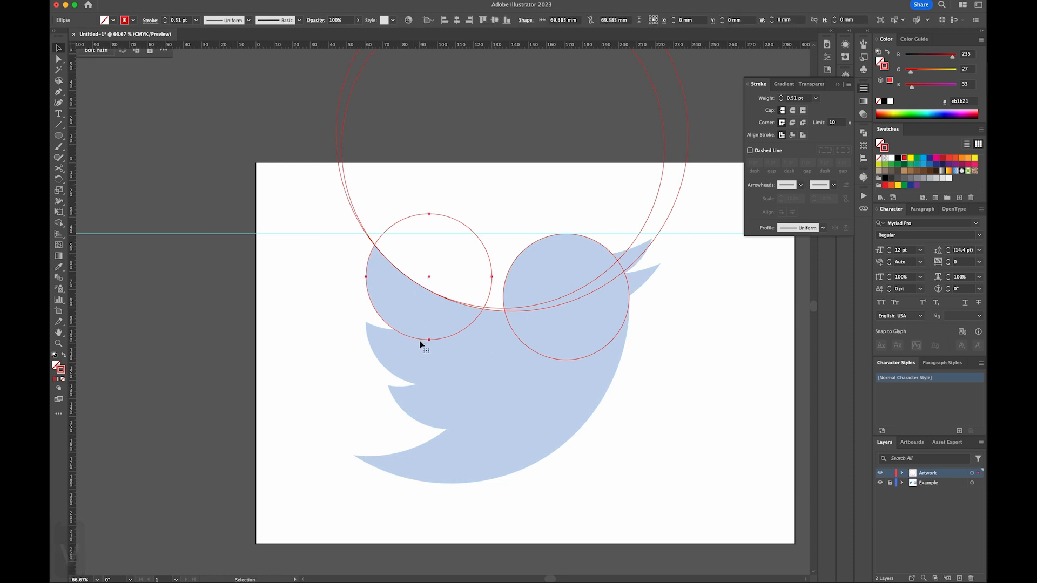
drag(426, 342, 400, 389)
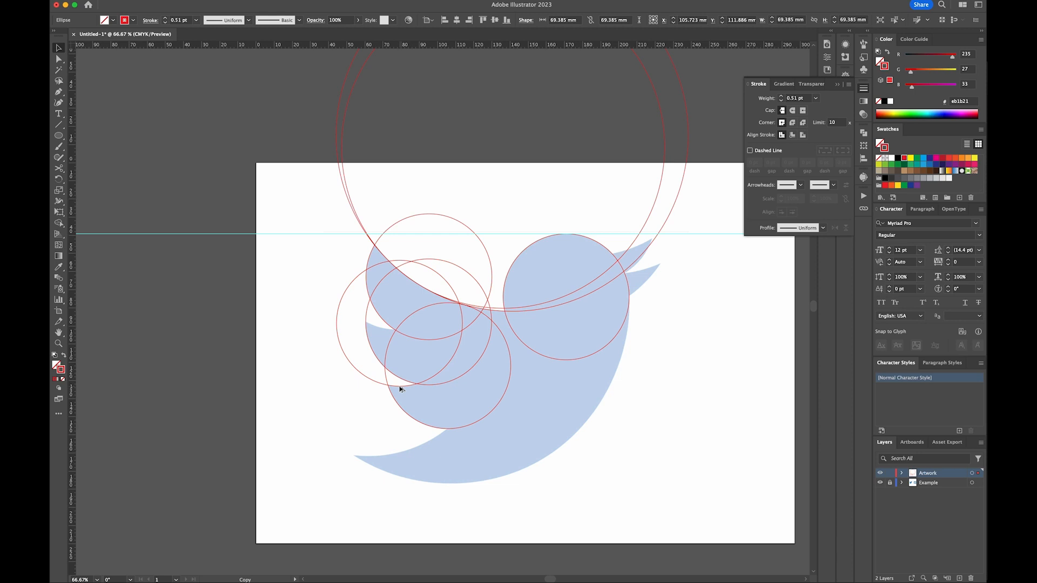
drag(400, 388, 397, 333)
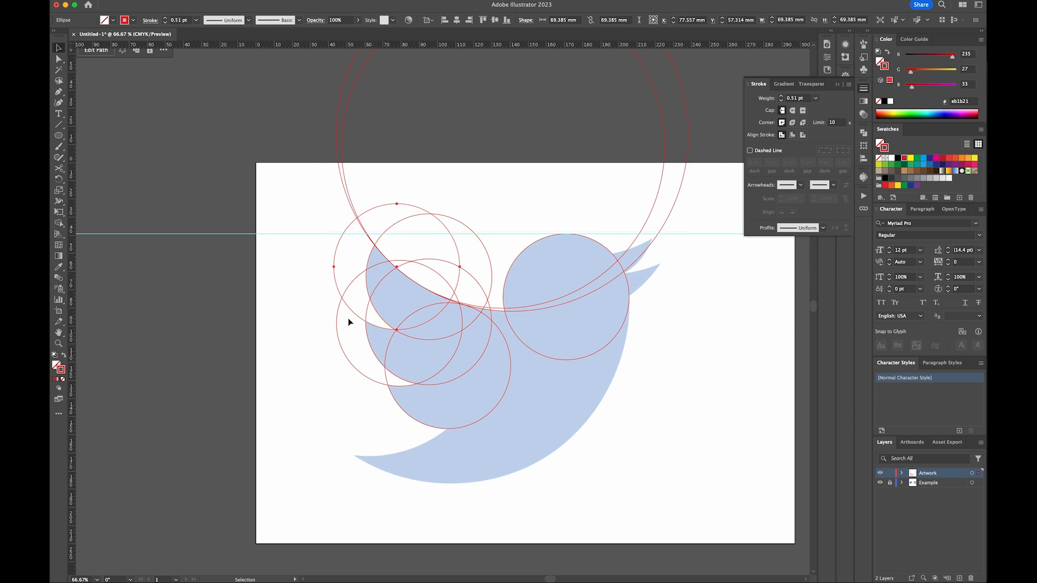
Duplicate a feather circle down to the tail tip and scale the copy from its lowest point to about 154 mm in diameter
drag(351, 313, 308, 435)
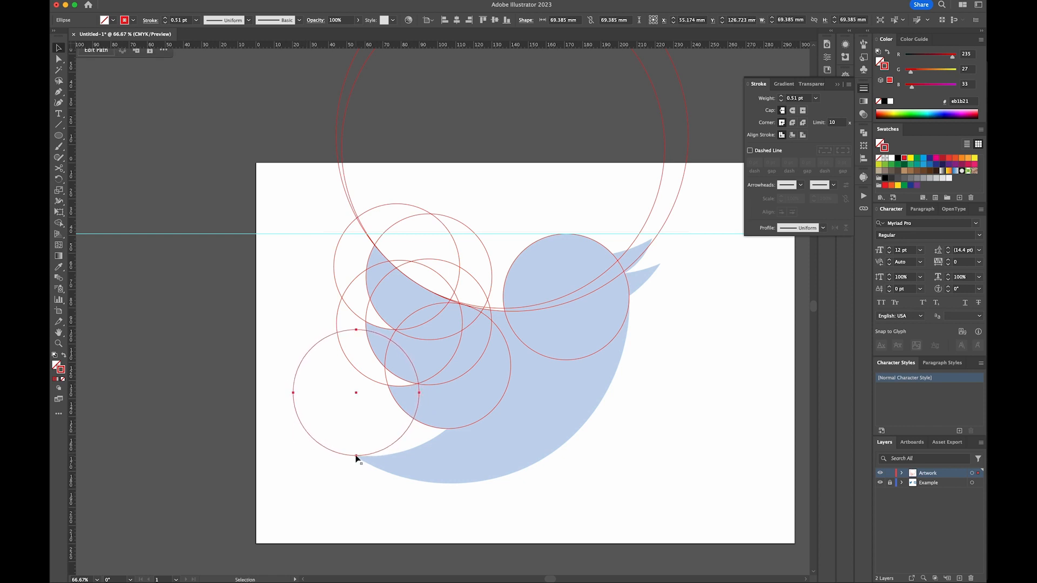
key(s)
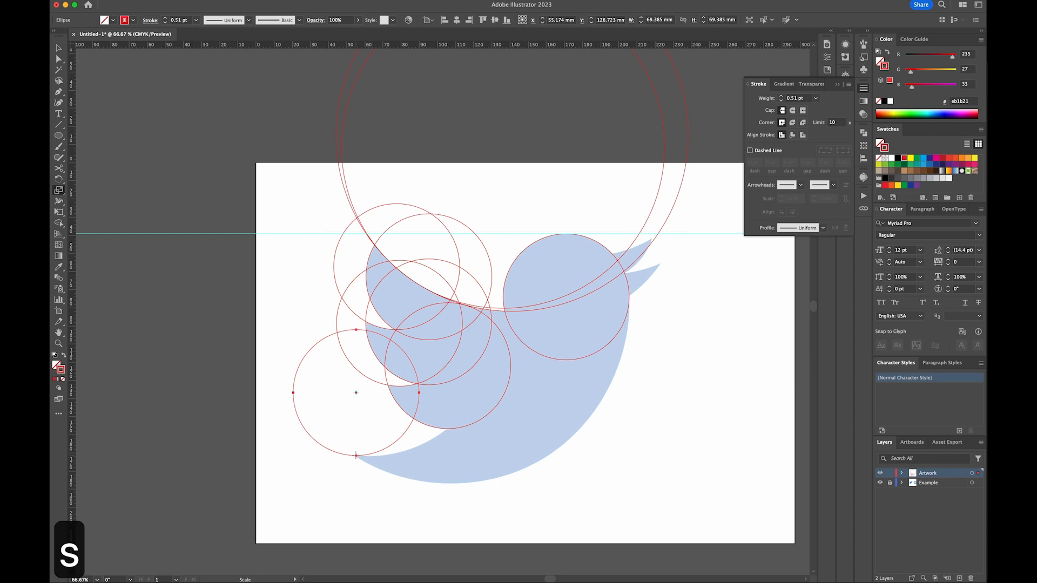
mouse_move(443, 410)
mouse_down()
mouse_move(563, 339)
mouse_move(524, 347)
mouse_up()
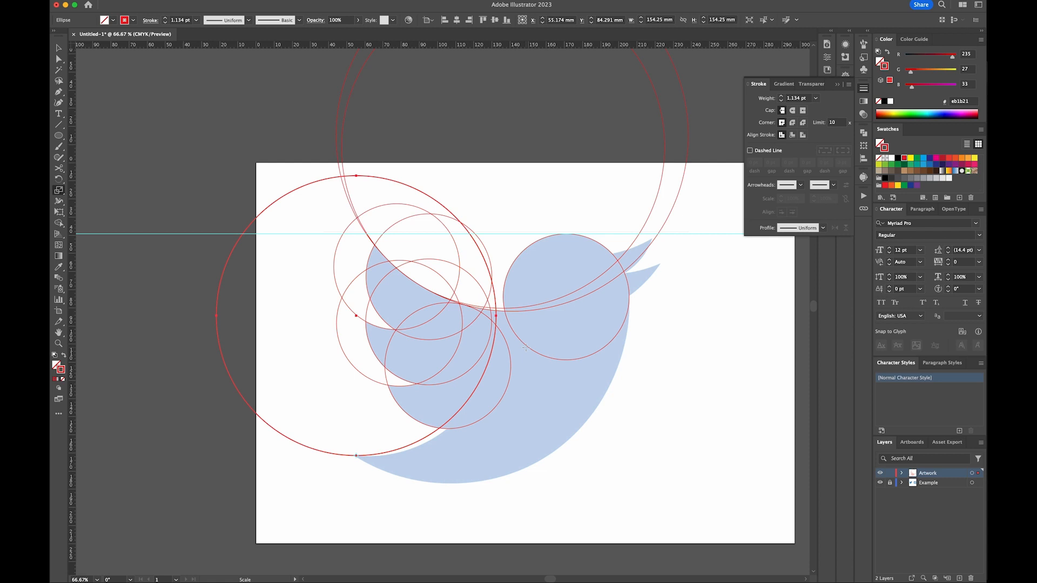
Copy the 0.51 pt stroke of a feather circle onto the tail circle
key(v)
key(i)
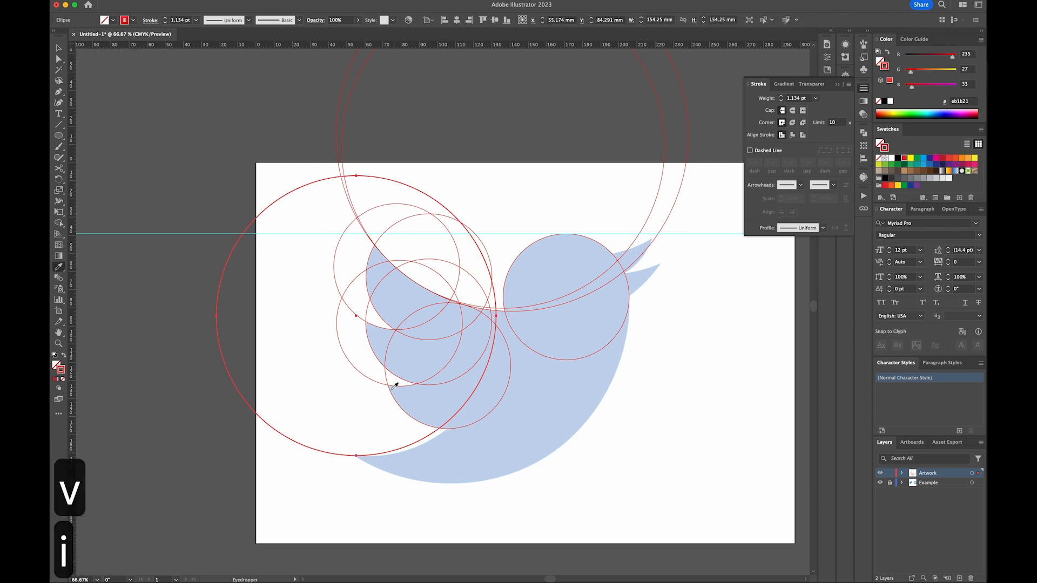
click(390, 386)
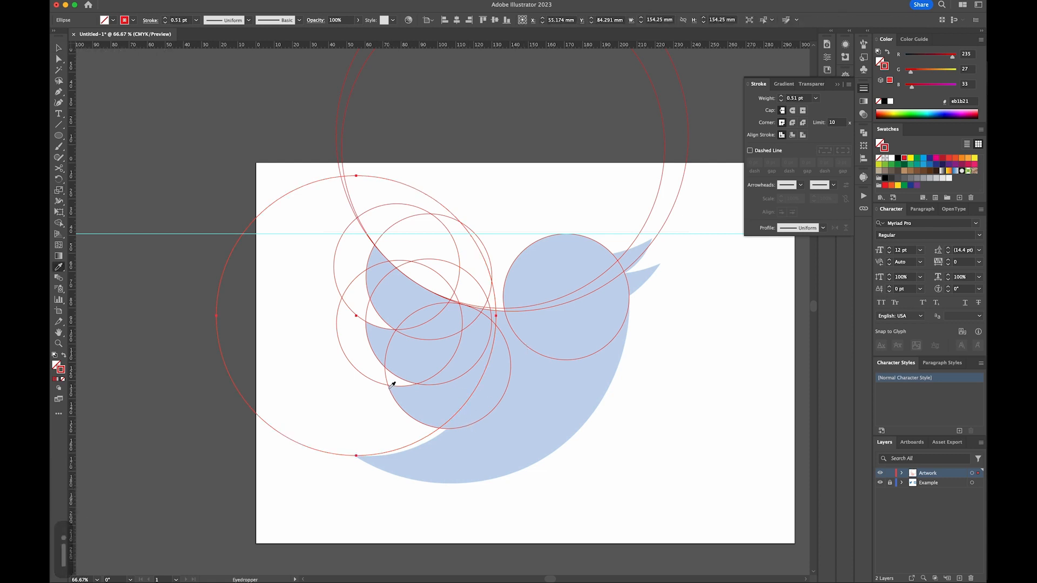
Shift the tail circle about 5 mm right and scale it to about 150.8 mm in diameter to fit the tail's upper edge
key(v)
drag(355, 457, 414, 233)
key(super+equal)
drag(264, 405, 268, 406)
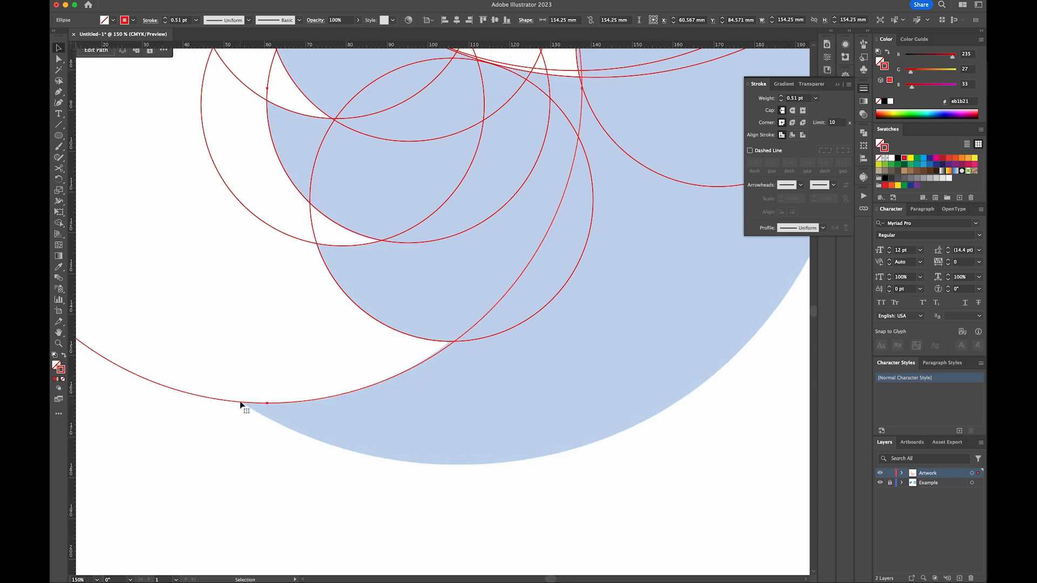
key(s)
drag(594, 513, 594, 510)
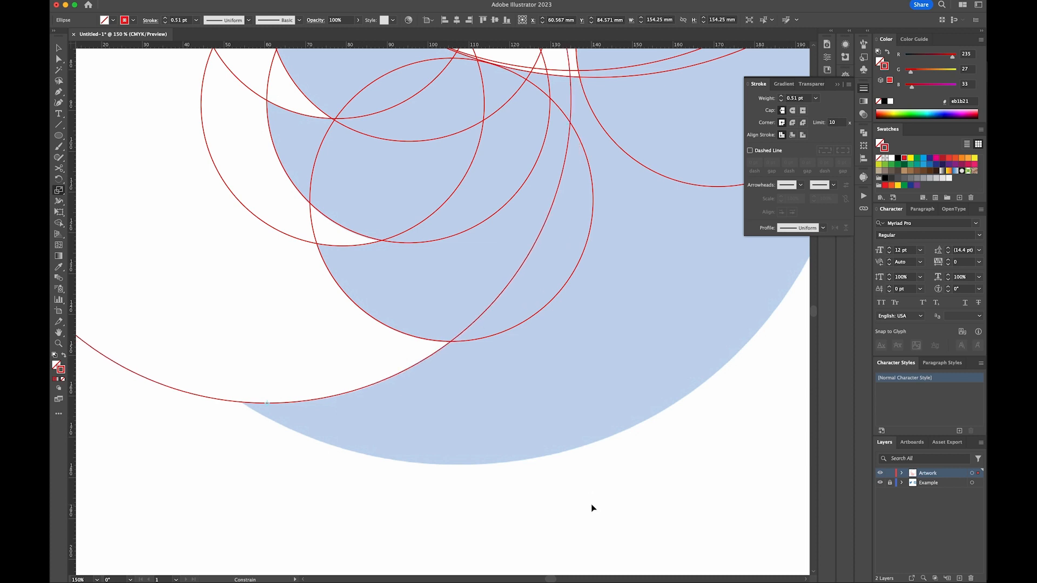
key(super+z)
drag(647, 282, 641, 287)
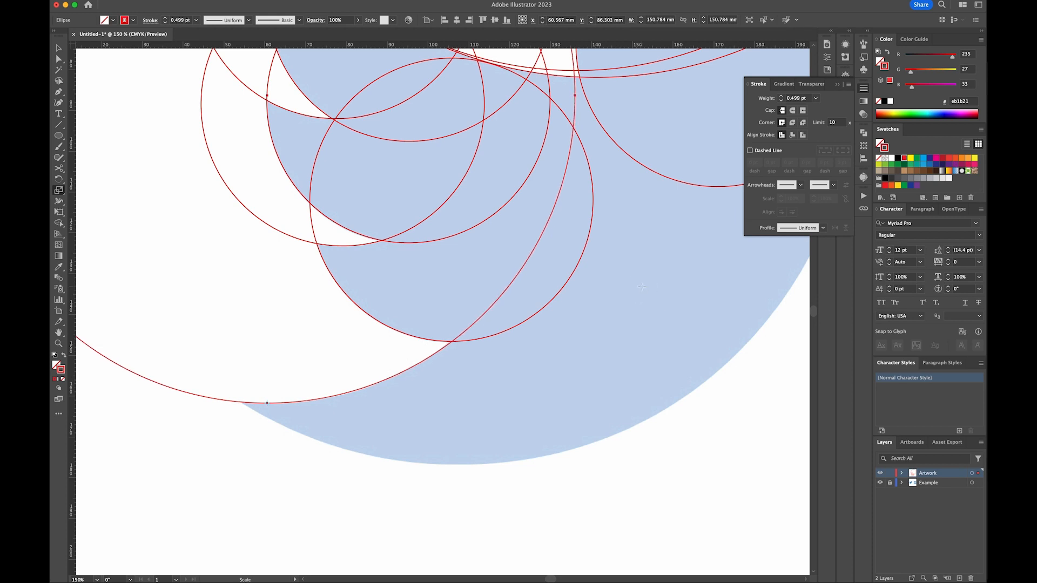
Nudge the tail circle slightly down and left until it lines up with the tail's upper edge
key(Down)
key(Down)
key(Down)
key(Down)
key(Down)
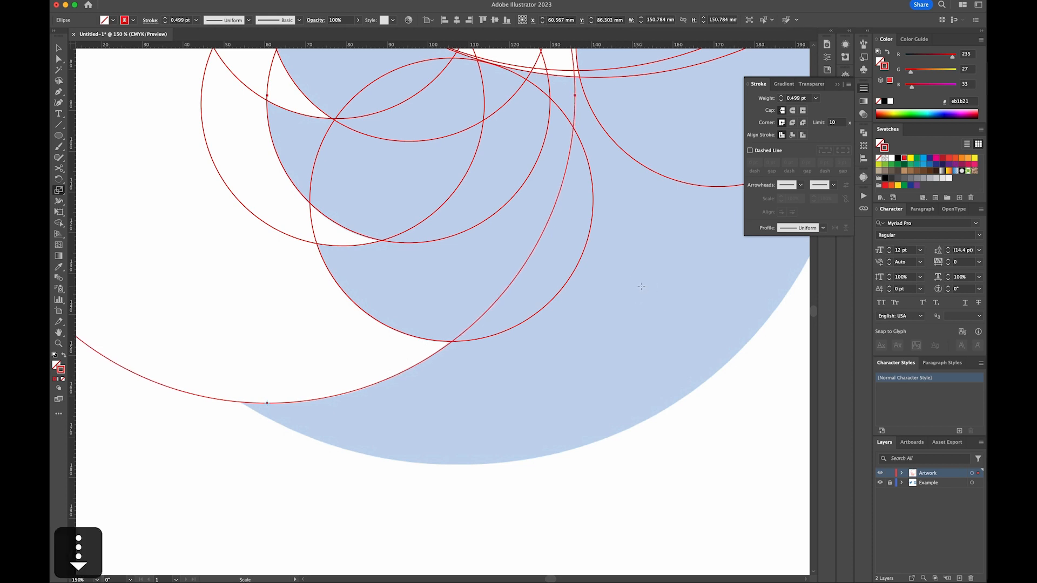
key(shift+Down)
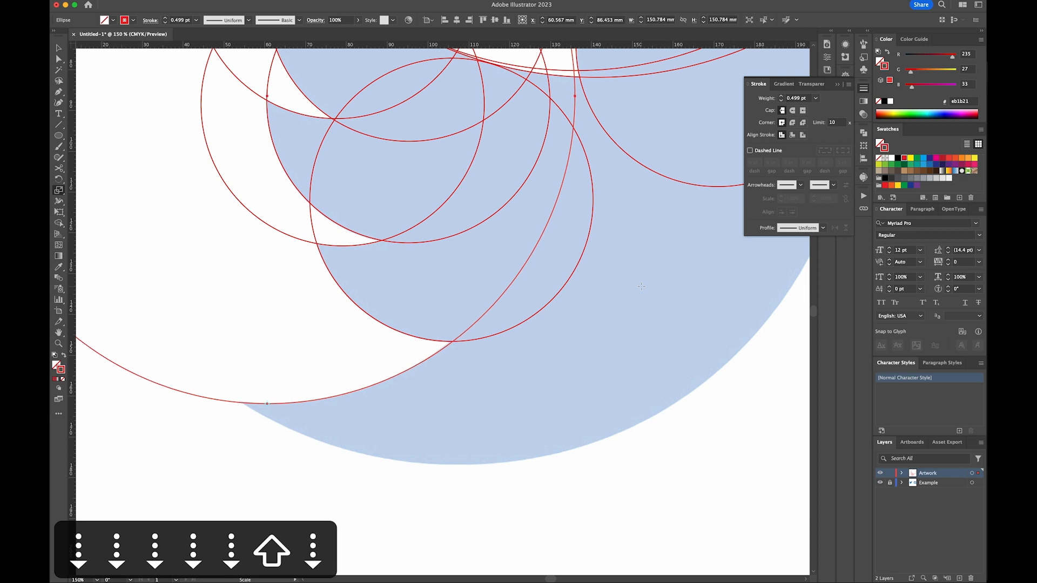
key(Up)
key(shift+Up)
key(Down)
key(Down)
key(Down)
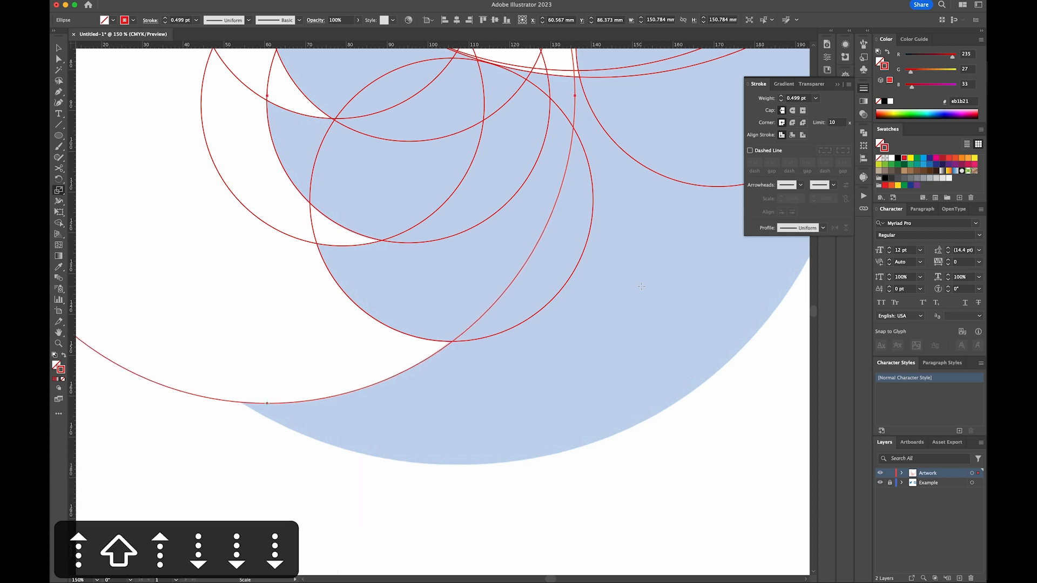
key(Left)
key(Left)
key(Left)
key(Left)
key(shift+Left)
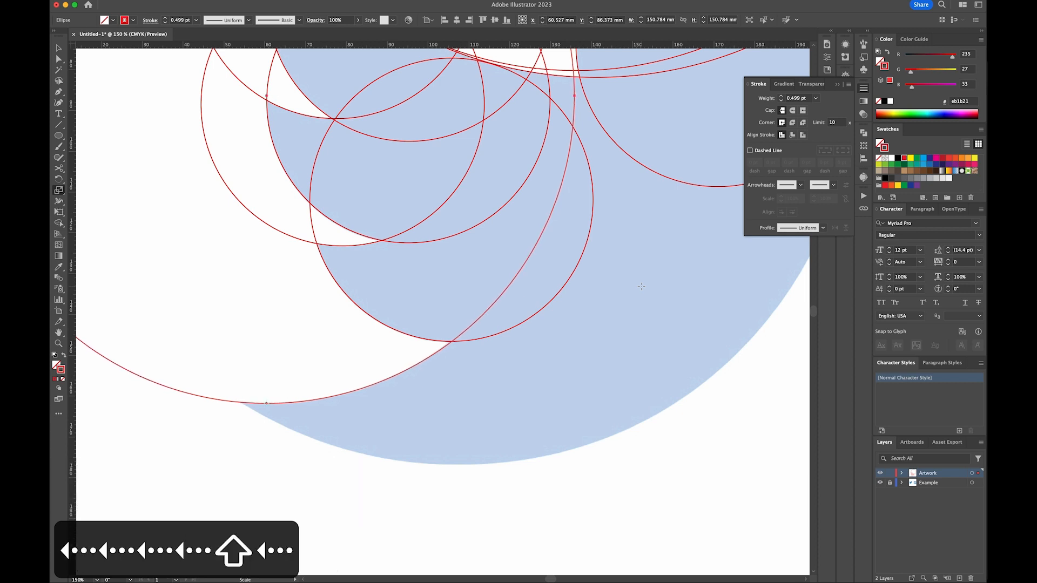
key(shift+Right)
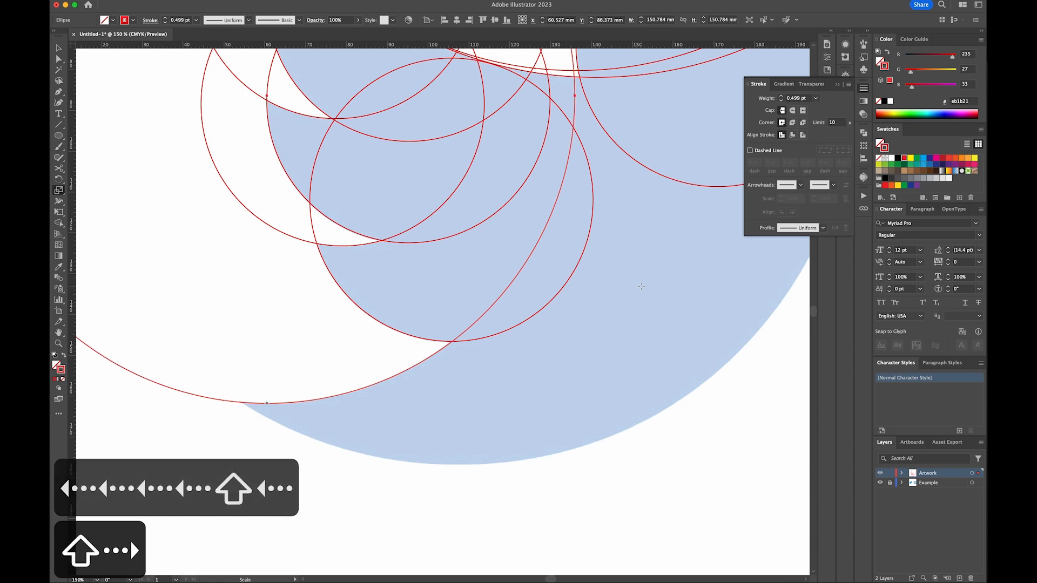
Duplicate the 194 mm circle from above the wing down onto the bird's belly so its lower arc starts at the tail tip
key(super+minus)
key(super+minus)
key(super+minus)
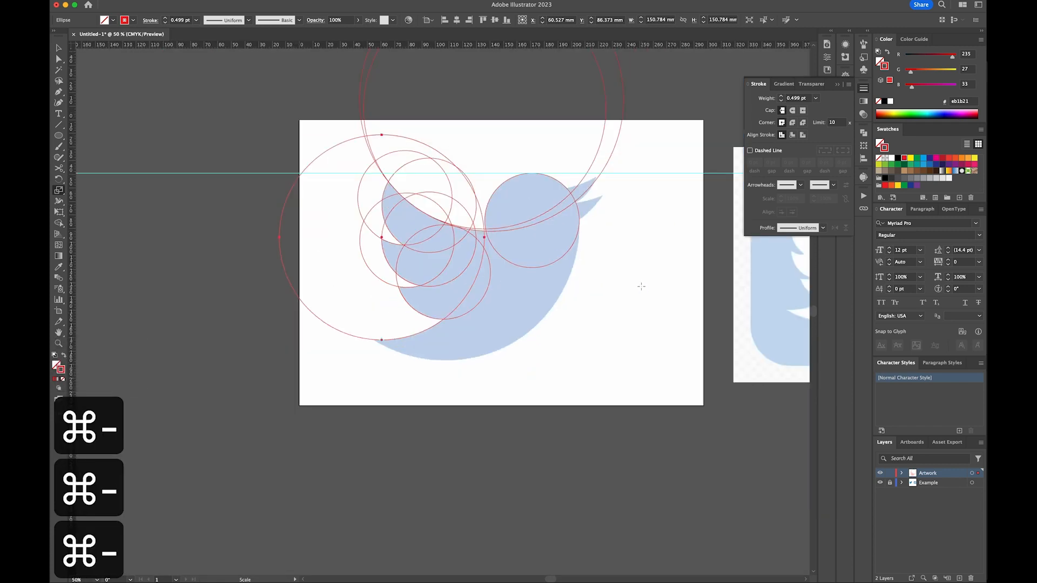
key(v)
click(505, 479)
key(space)
drag(482, 428, 423, 475)
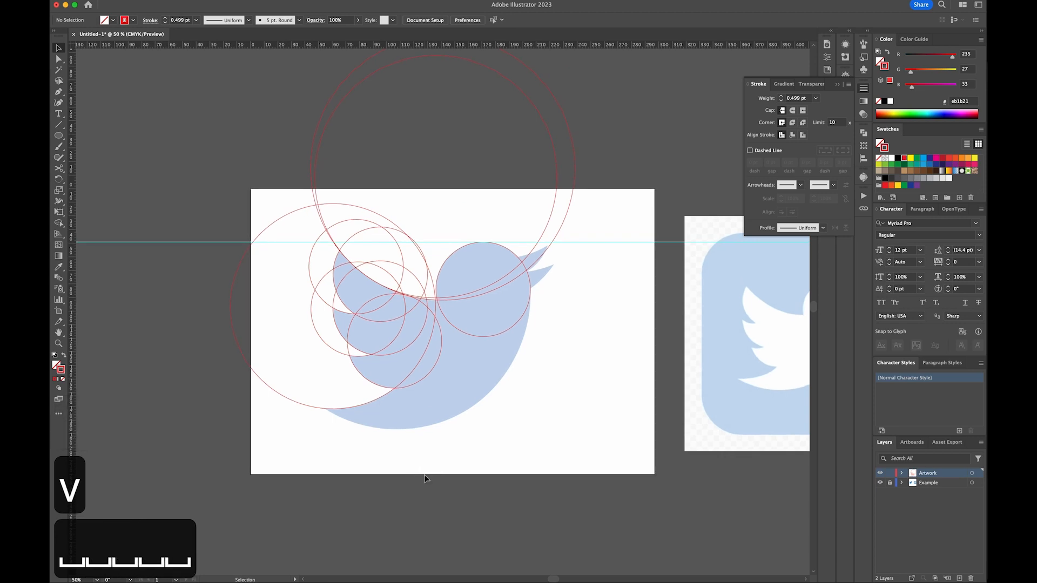
key(super+equal)
key(super+equal)
key(space)
drag(551, 371, 435, 367)
drag(367, 457, 433, 375)
key(super+minus)
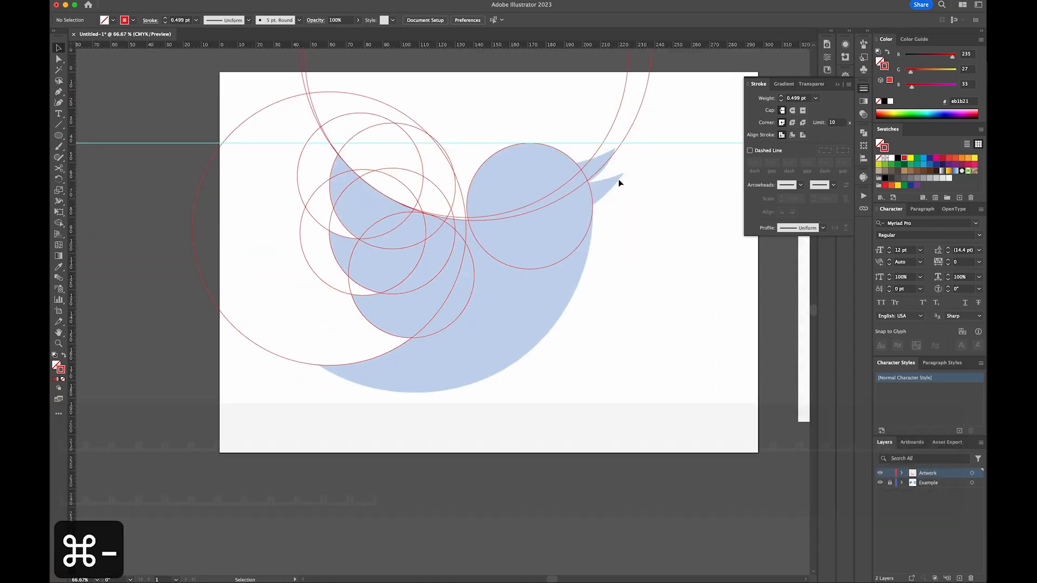
click(618, 152)
alt+drag(618, 153, 556, 323)
Scale the belly circle to about 198.5 mm in diameter and nudge it right toward the bird's chest
key(s)
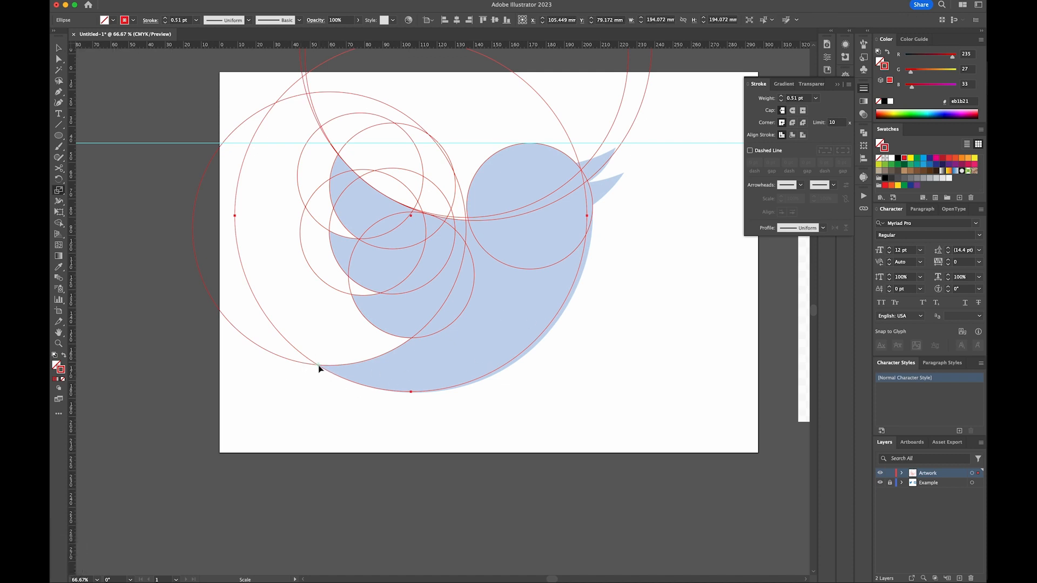
drag(651, 230, 655, 216)
key(shift+Down)
key(shift+Right)
key(shift+Right)
key(shift+Right)
key(shift+Right)
key(shift+Right)
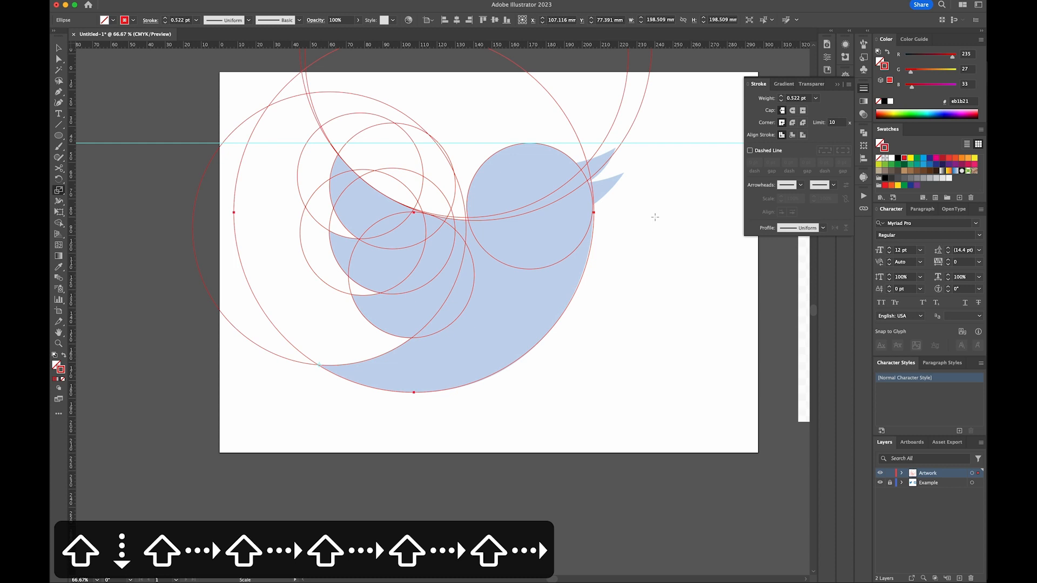
key(shift+Right)
key(shift+Right)
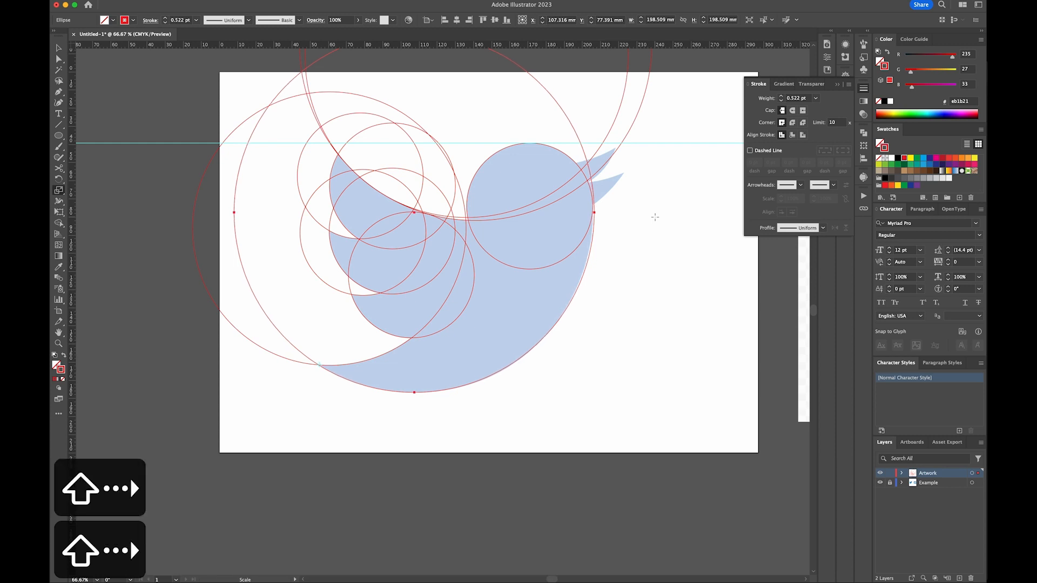
Nudge the belly circle slightly down and left and scale it from its lowest point to about 197.1 mm in diameter
key(shift+Down)
key(shift+Down)
key(shift+Down)
key(shift+Left)
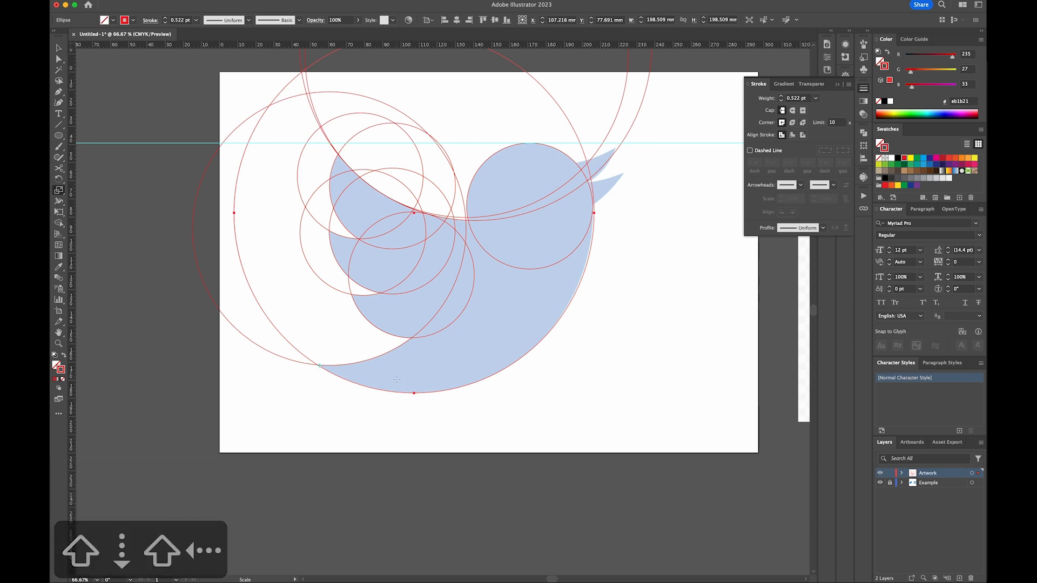
key(s)
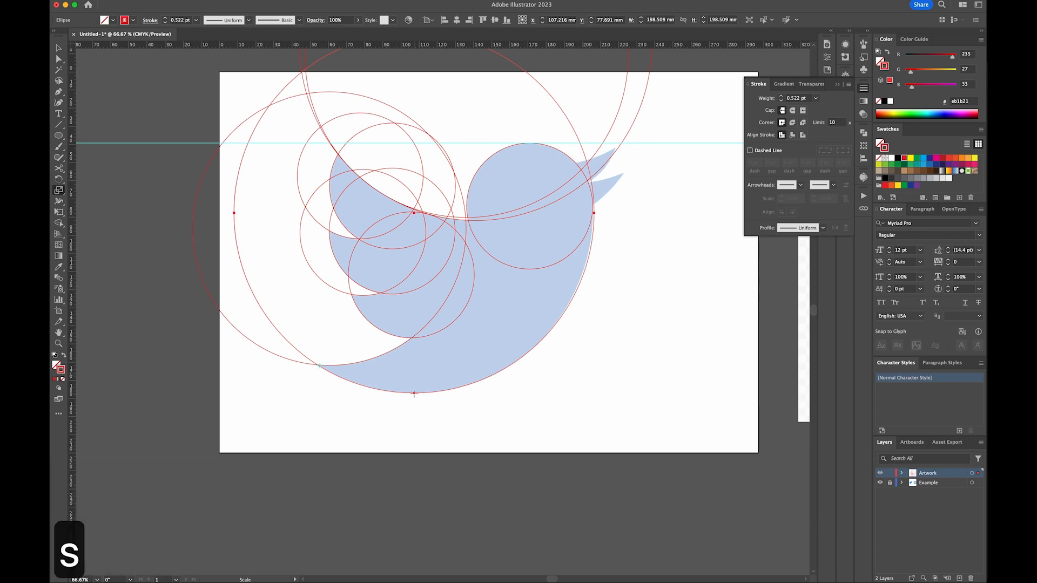
drag(679, 136, 678, 135)
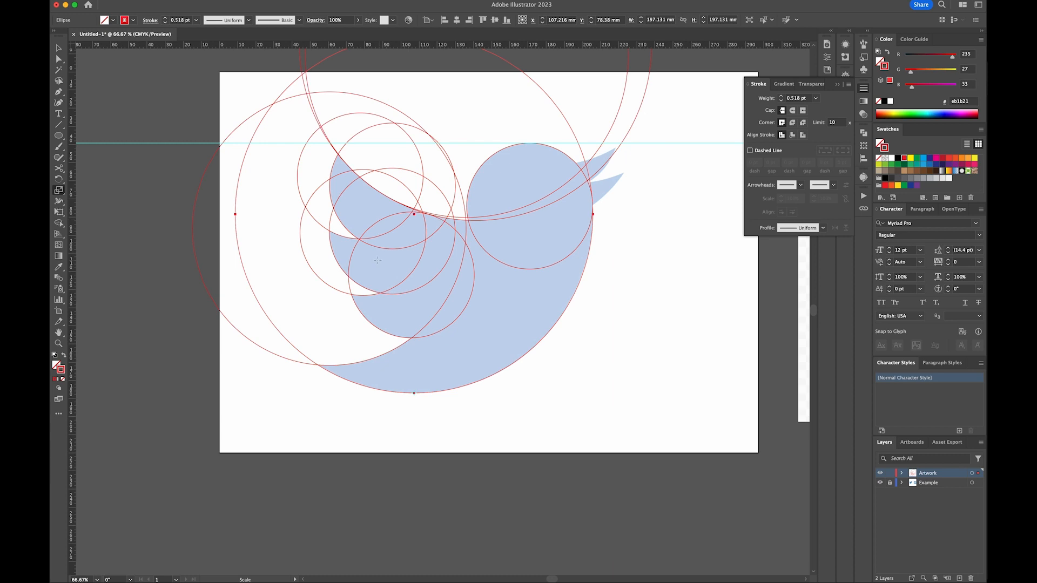
Duplicate the tail circle twice, placing one copy on the lower beak's underside and one on its upper edge
drag(569, 278, 511, 352)
key(v)
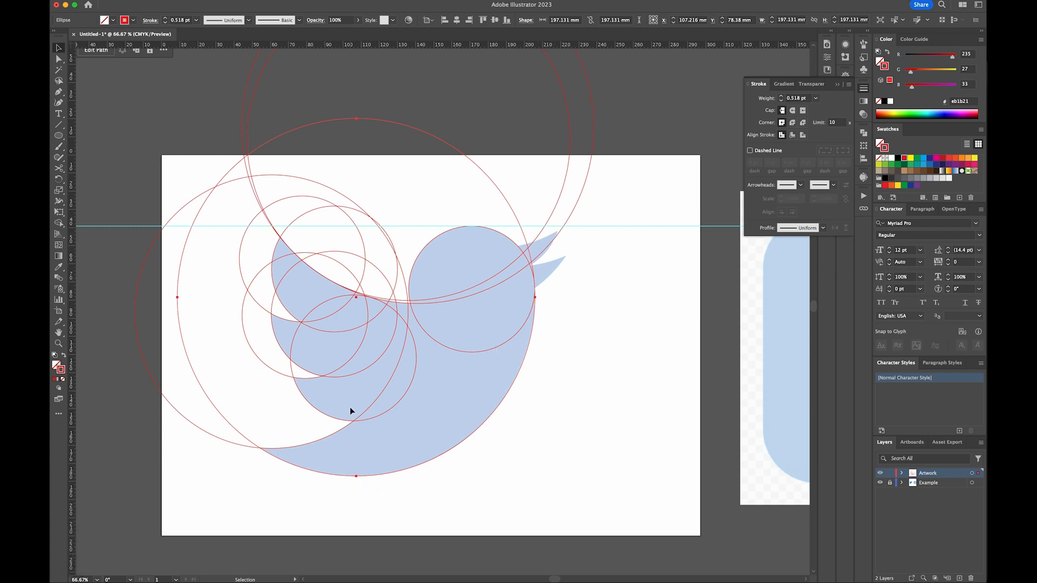
click(319, 439)
drag(313, 439, 569, 298)
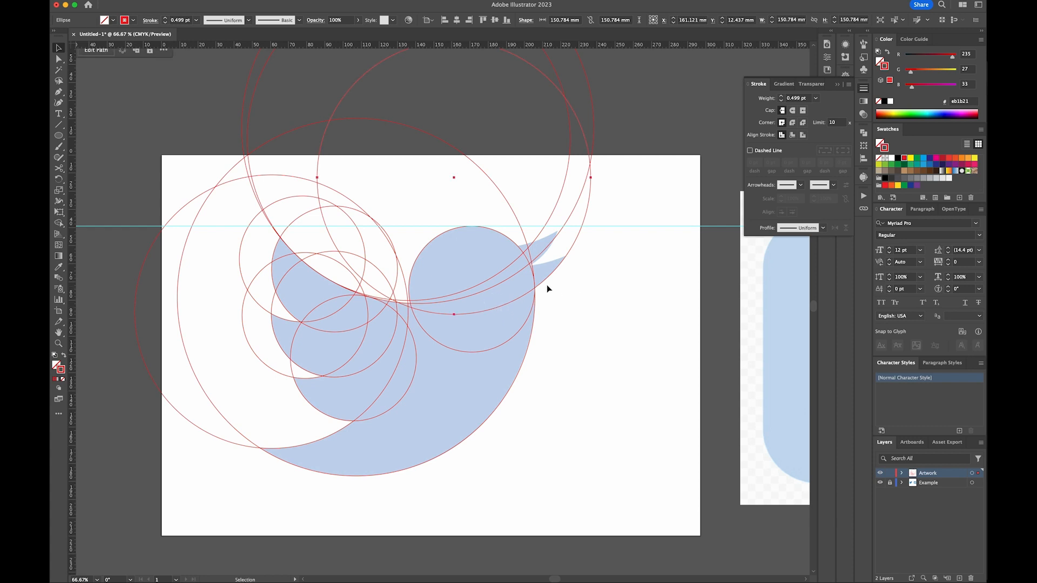
drag(566, 260, 625, 212)
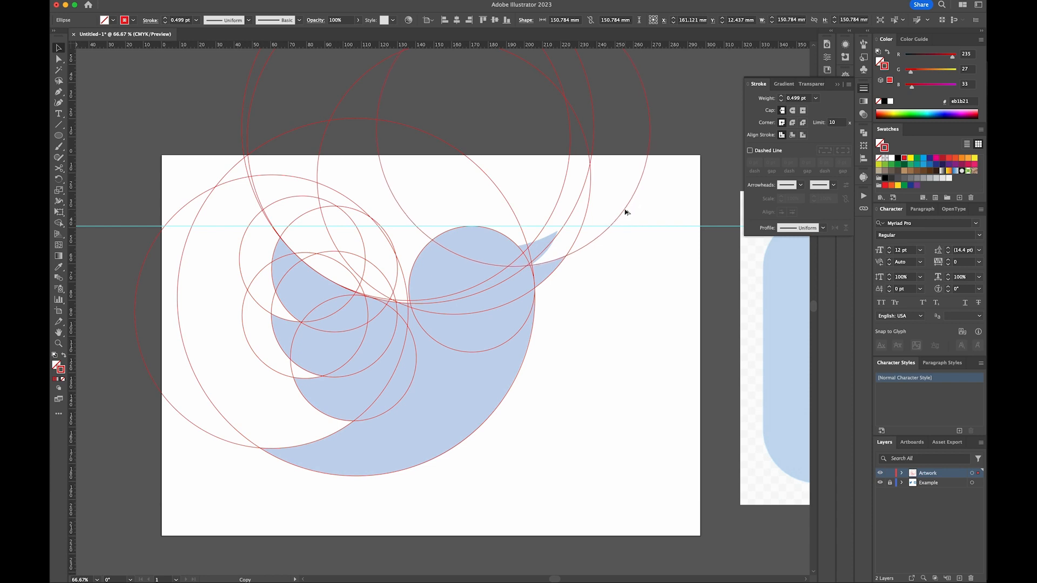
Duplicate the lower beak circle once more and place the copy just below and right of the beak
drag(625, 214, 635, 274)
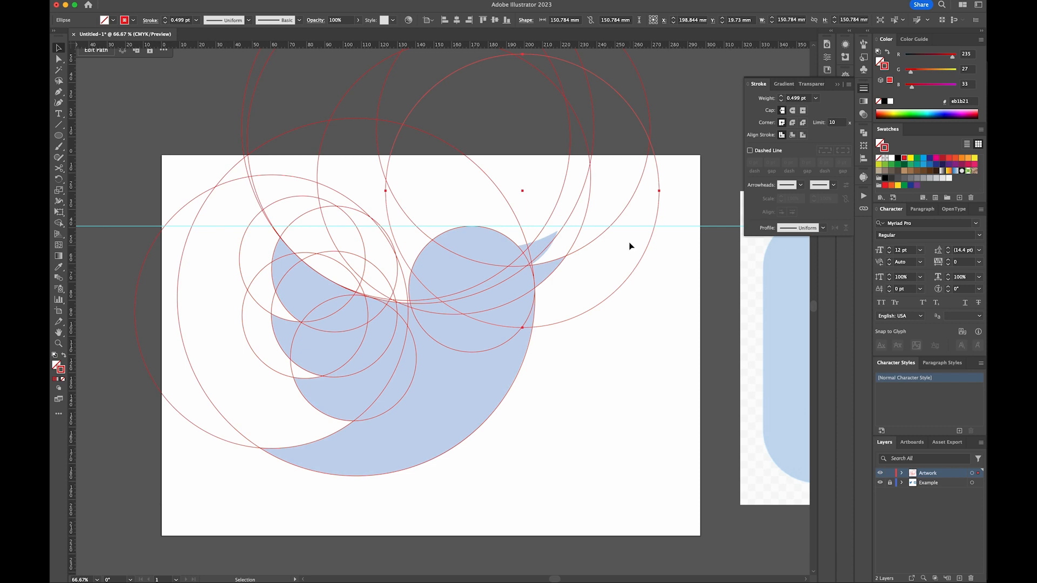
key(space)
drag(625, 238, 633, 278)
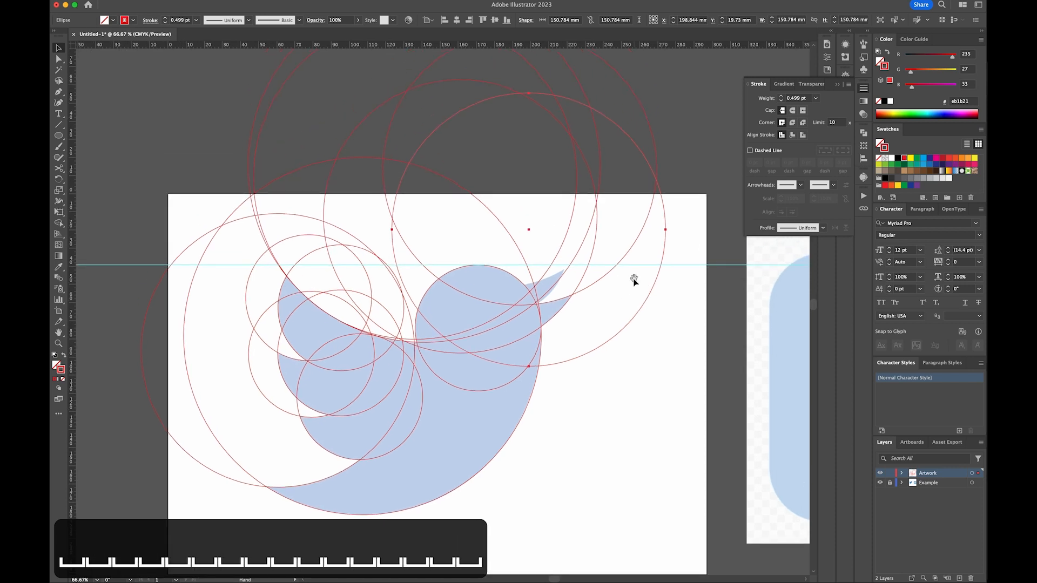
key(space)
drag(618, 238, 593, 196)
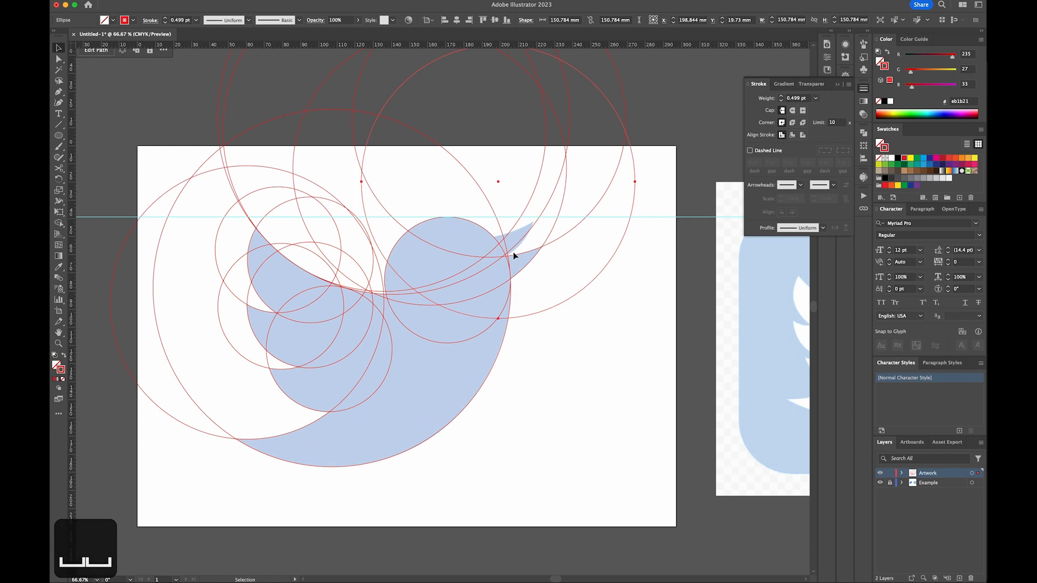
Move the spare circle below the beak up and left so its lower arc follows the upper beak's top edge
key(z)
drag(541, 249, 567, 326)
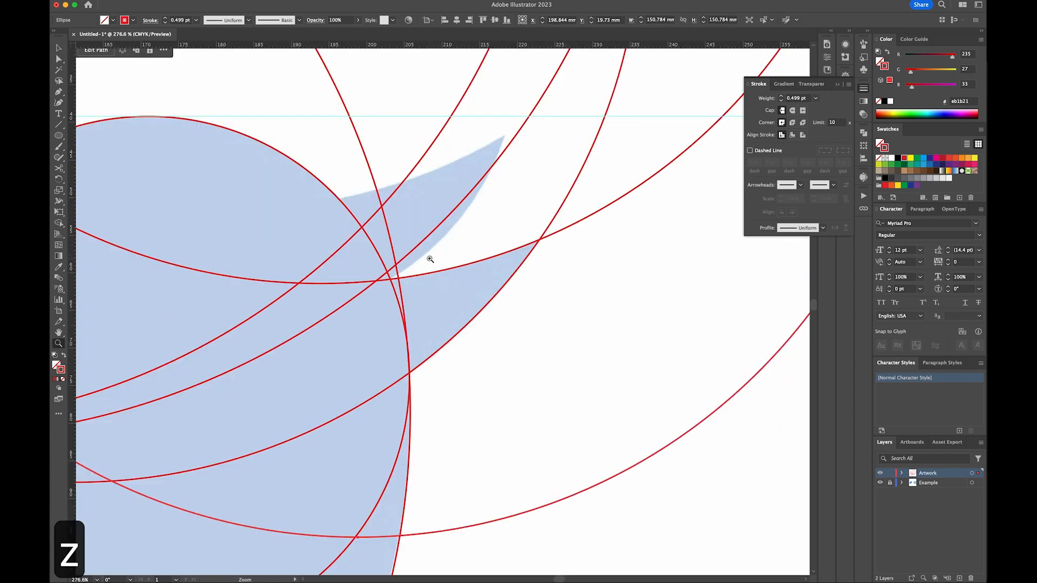
key(v)
click(433, 232)
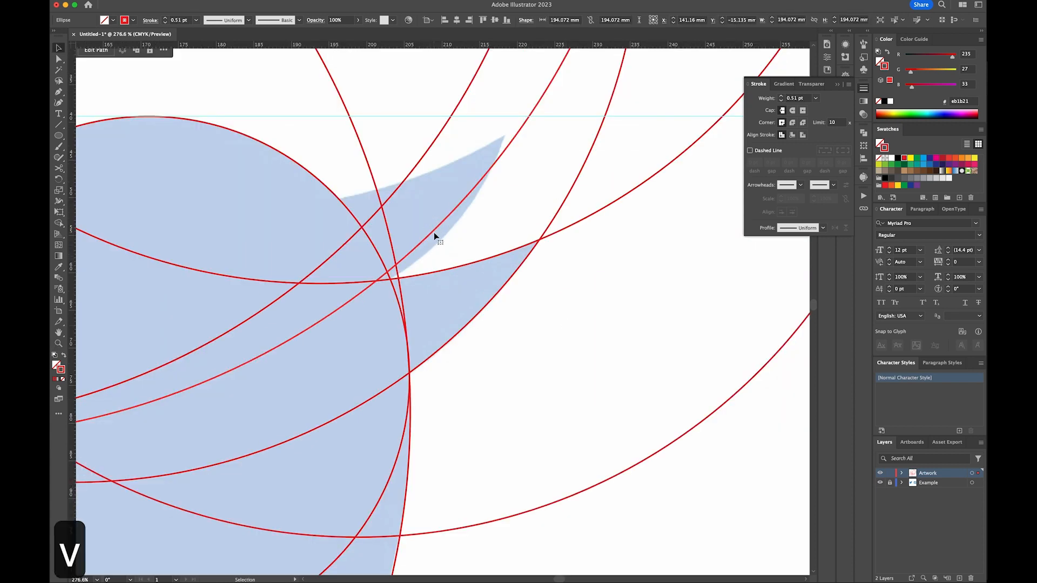
key(super+minus)
key(super+minus)
key(super+minus)
key(super+minus)
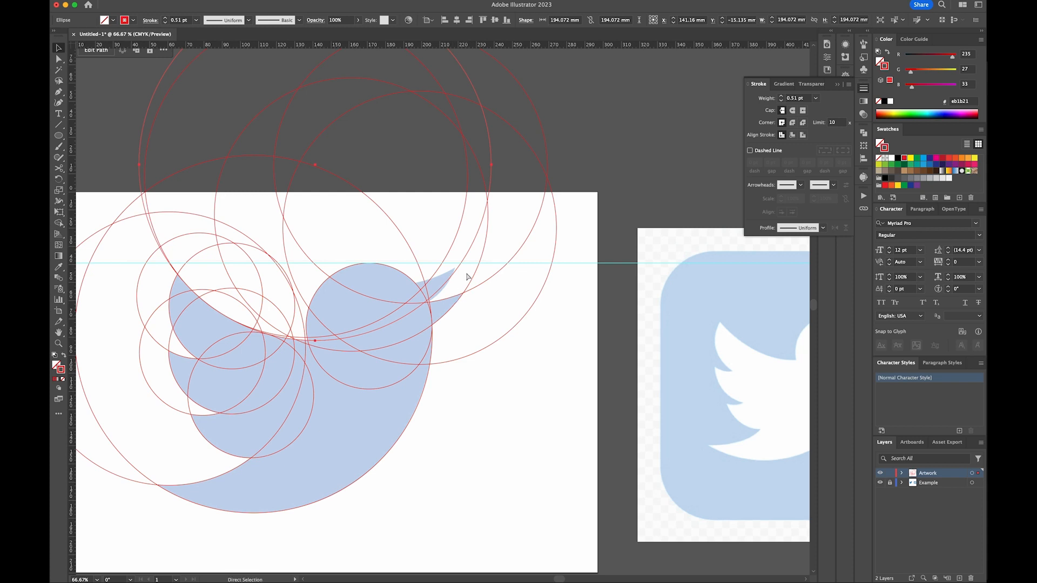
key(super+z)
key(super+shift+z)
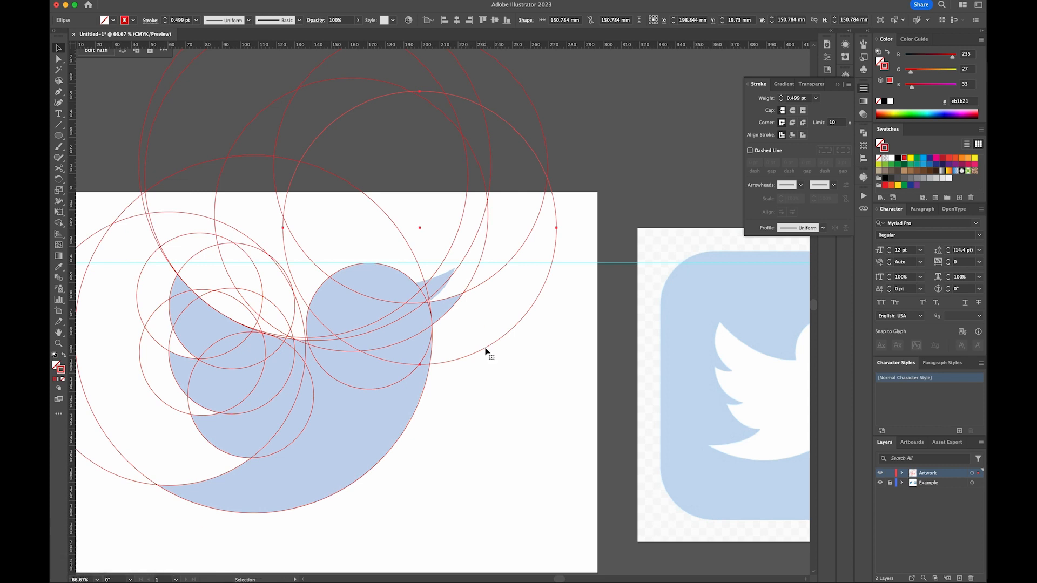
drag(486, 351, 449, 275)
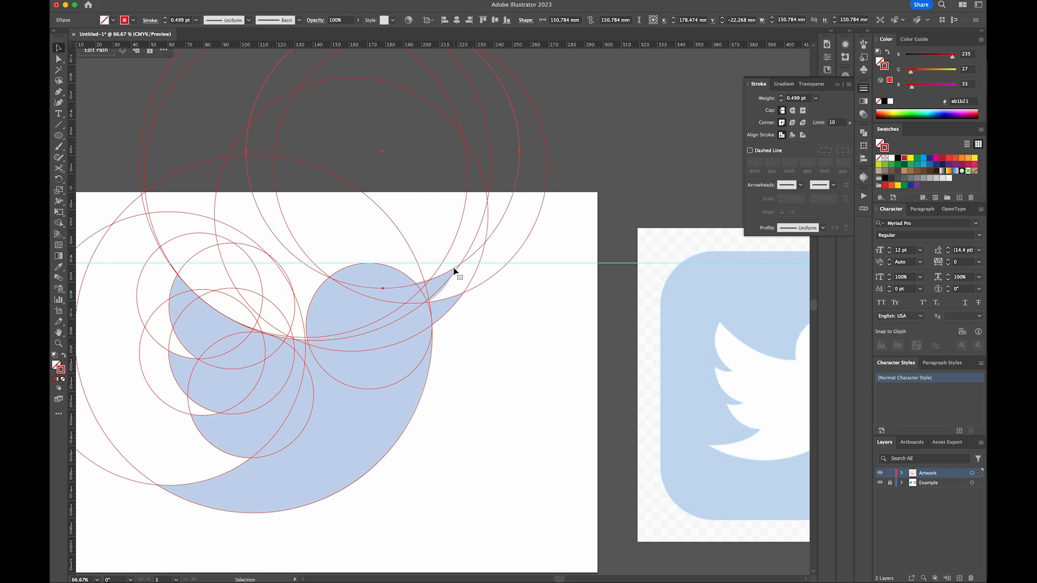
Scale the upper beak circle from the beak's tip to about 126.1 mm in diameter
key(s)
click(453, 267)
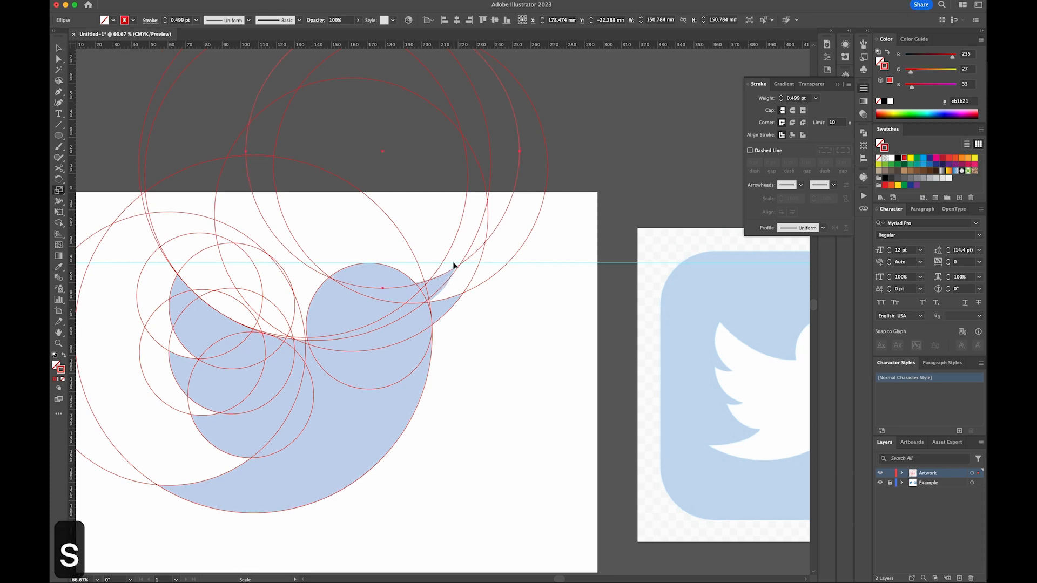
key(super+equal)
key(super+equal)
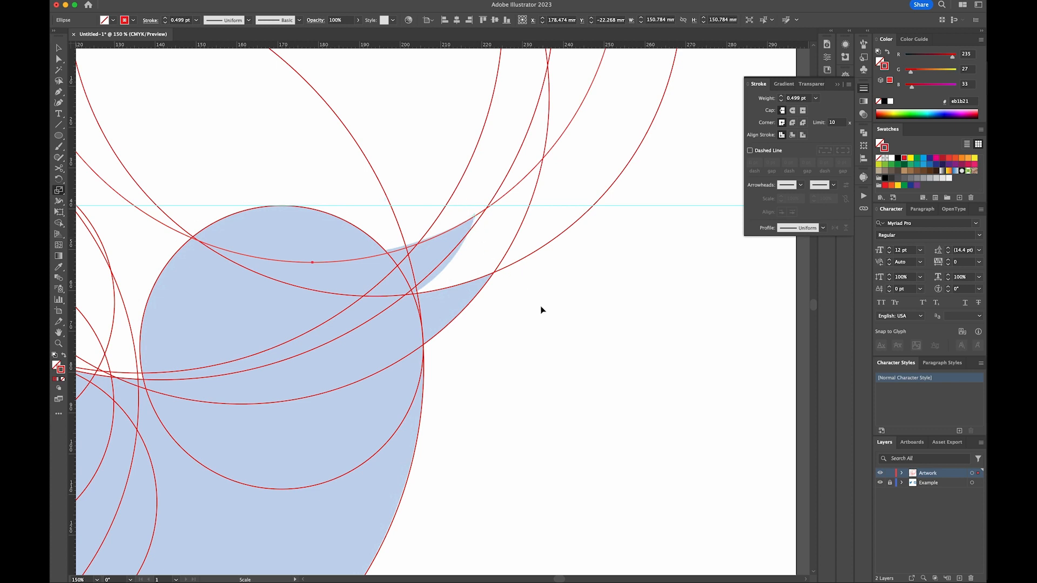
drag(648, 486, 601, 459)
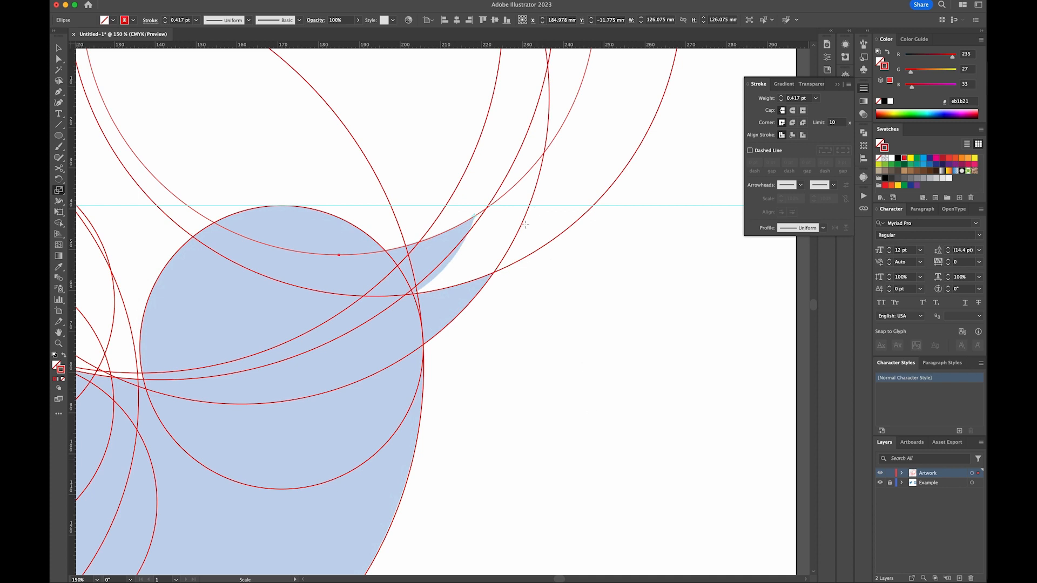
Duplicate the upper beak circle down to where the beak's underside meets the head and scale the copy to about 67.1 mm in diameter
key(v)
drag(467, 224, 414, 296)
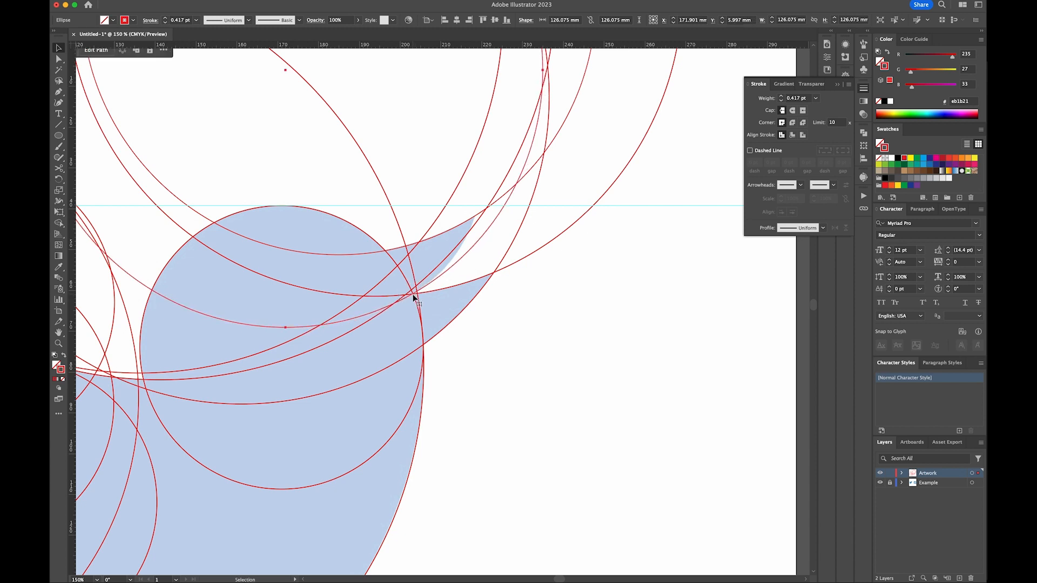
key(s)
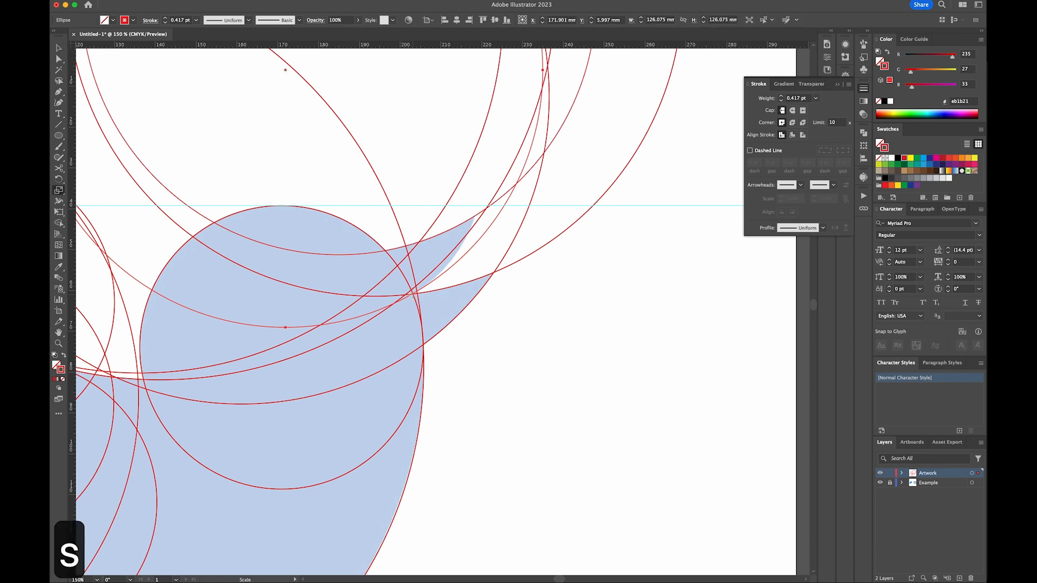
drag(648, 493, 555, 386)
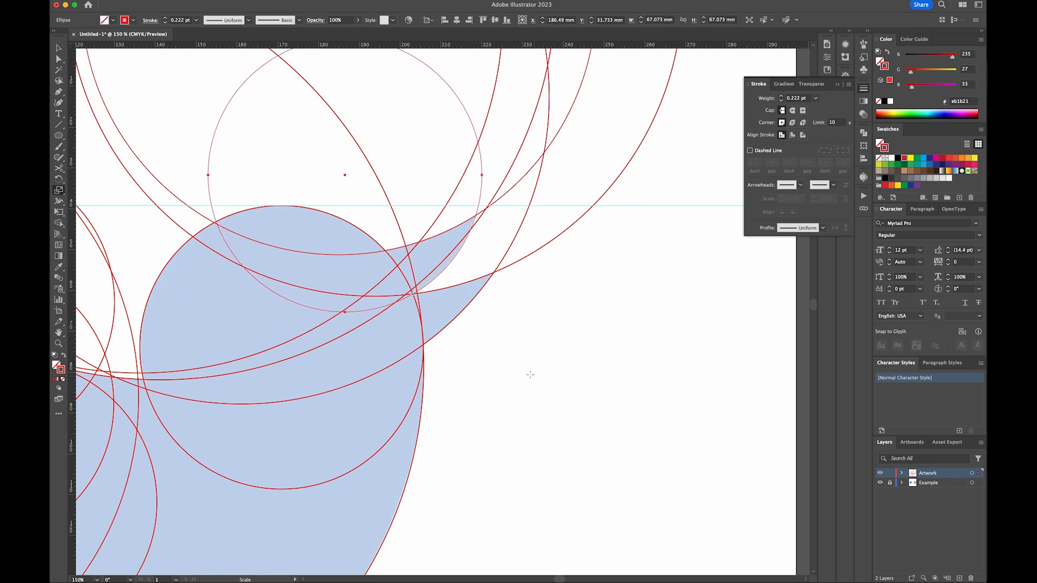
Nudge and slightly rotate the small beak circle so its arc follows the upper beak's underside
key(v)
click(445, 268)
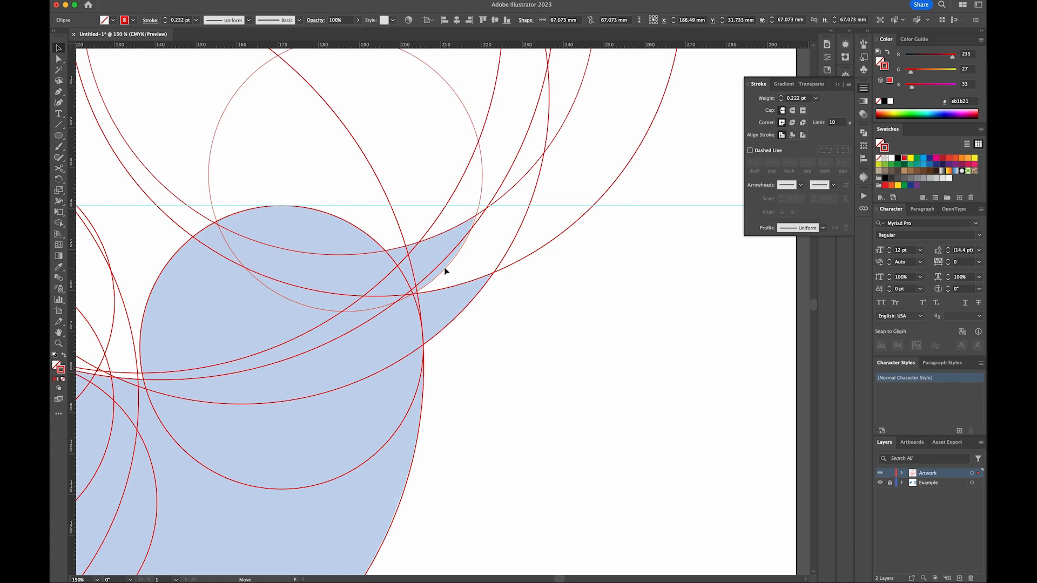
click(446, 270)
key(r)
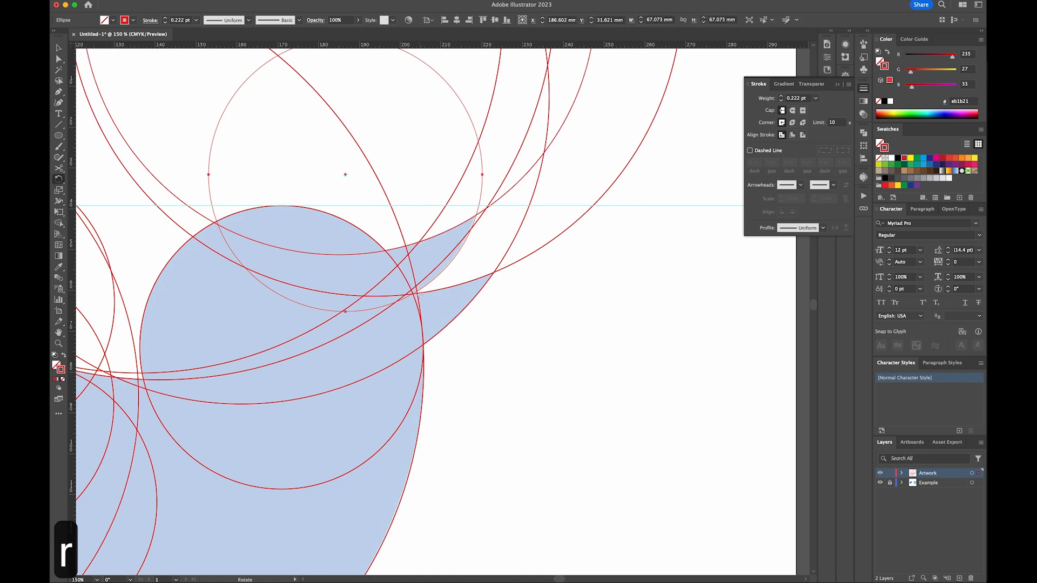
drag(567, 203, 567, 205)
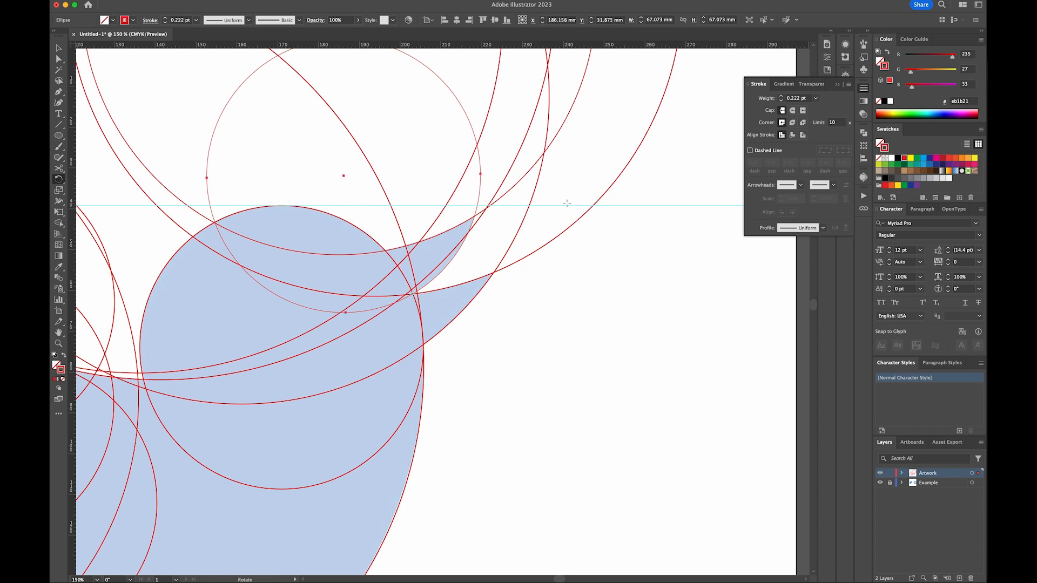
key(v)
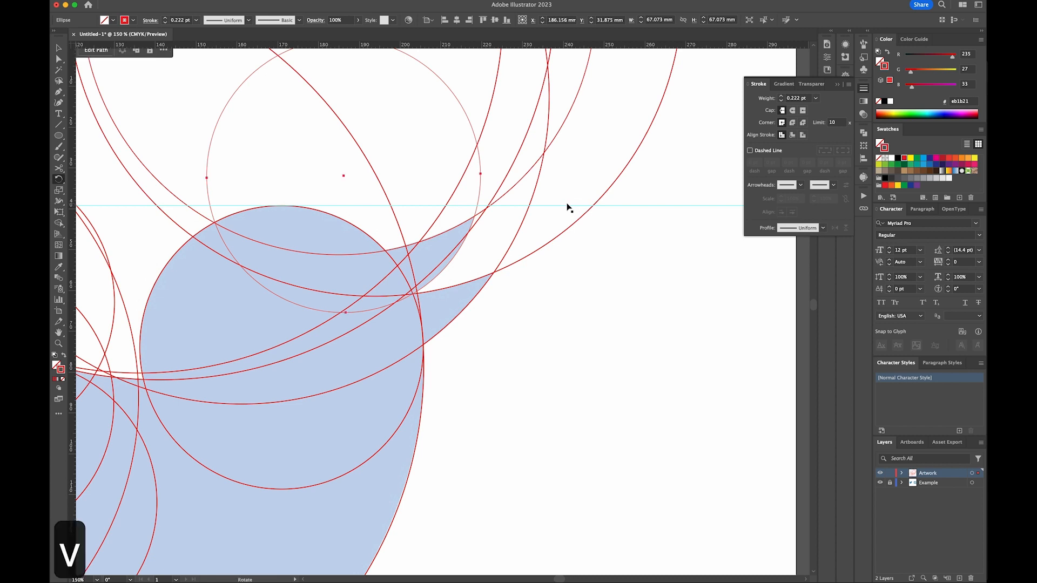
click(550, 339)
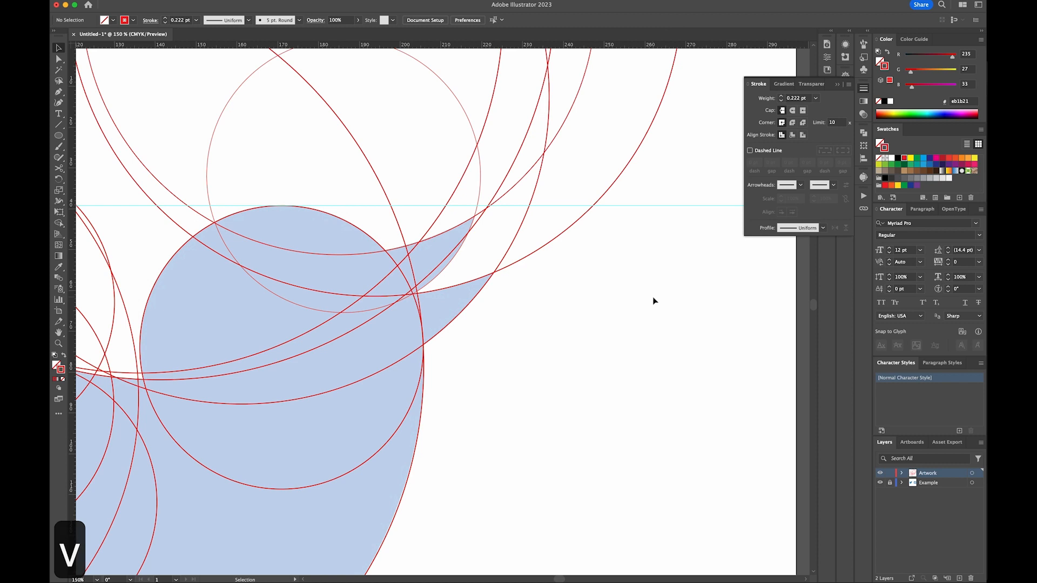
Release the horizontal guide at the top of the head and delete it
key(super+minus)
key(super+minus)
key(space)
drag(539, 319, 655, 307)
drag(637, 439, 246, 179)
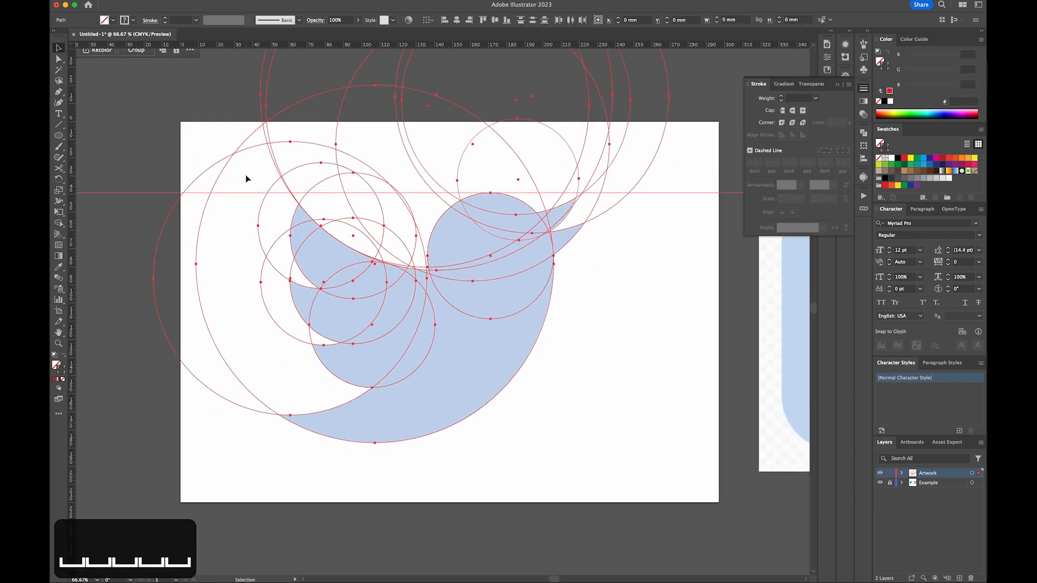
key(super+5)
key(BackSpace)
key(space)
drag(284, 250, 263, 275)
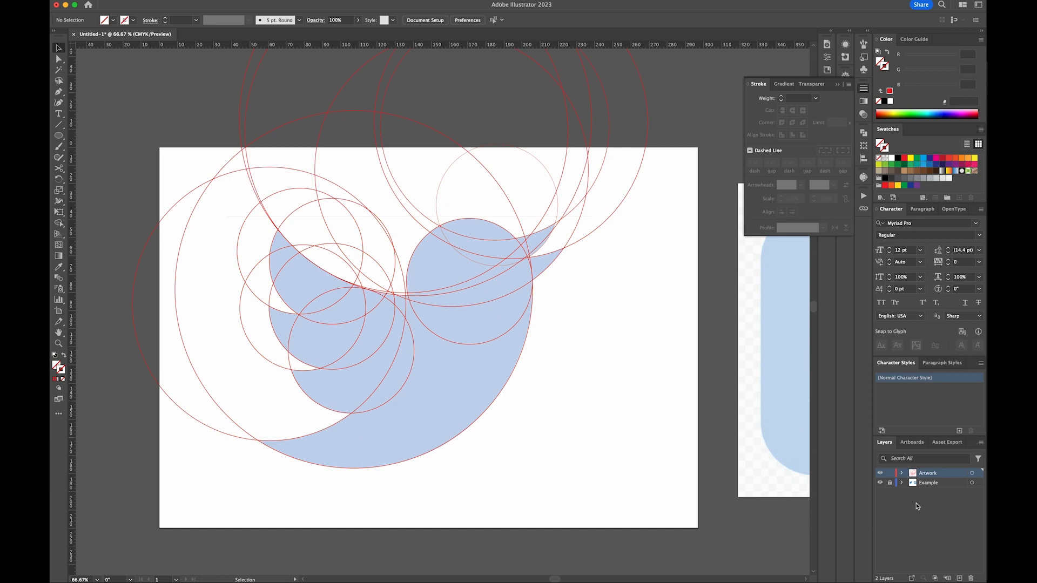
click(914, 443)
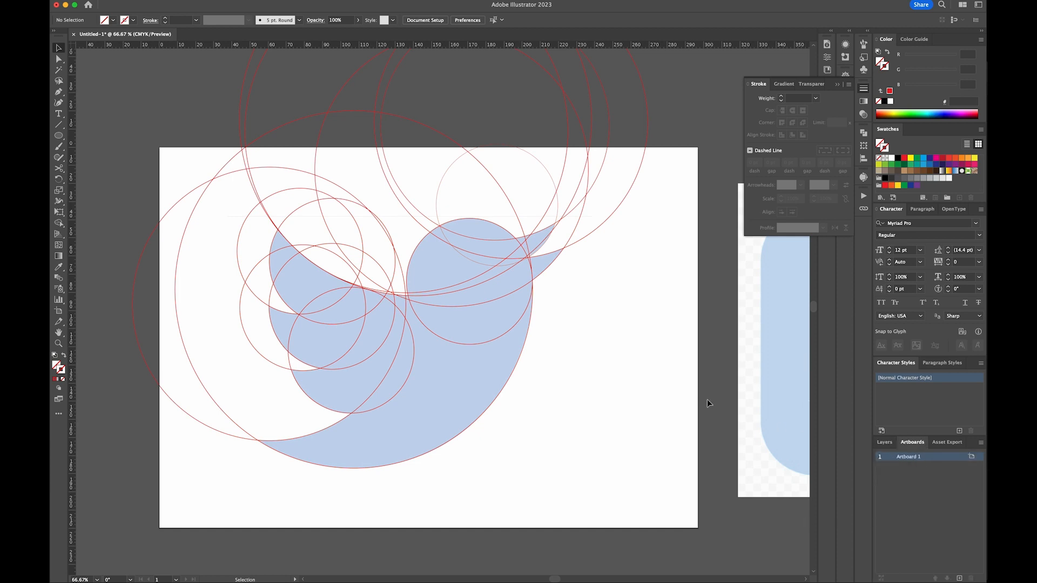
double_click(916, 459)
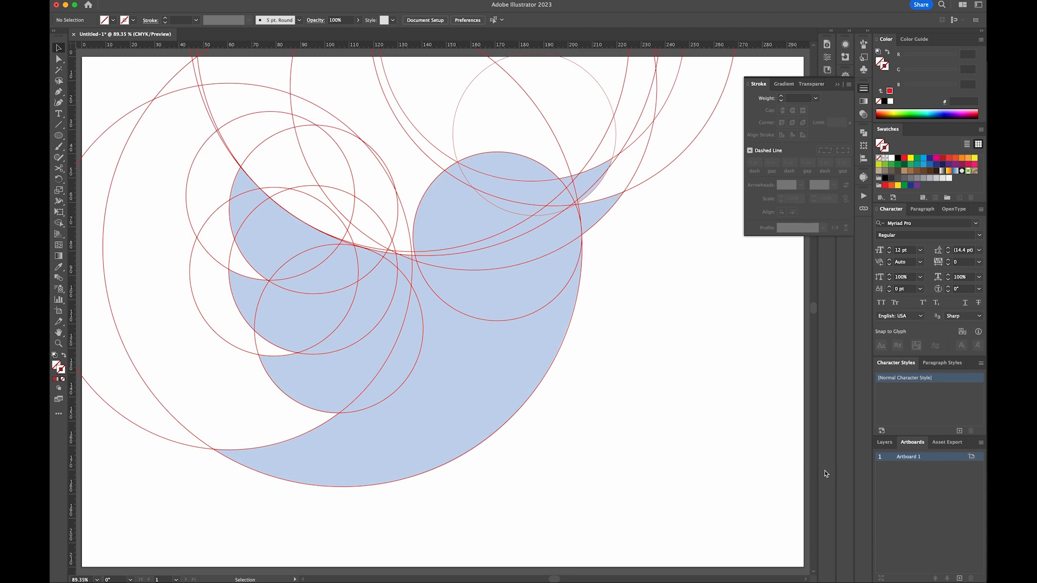
key(shift+o)
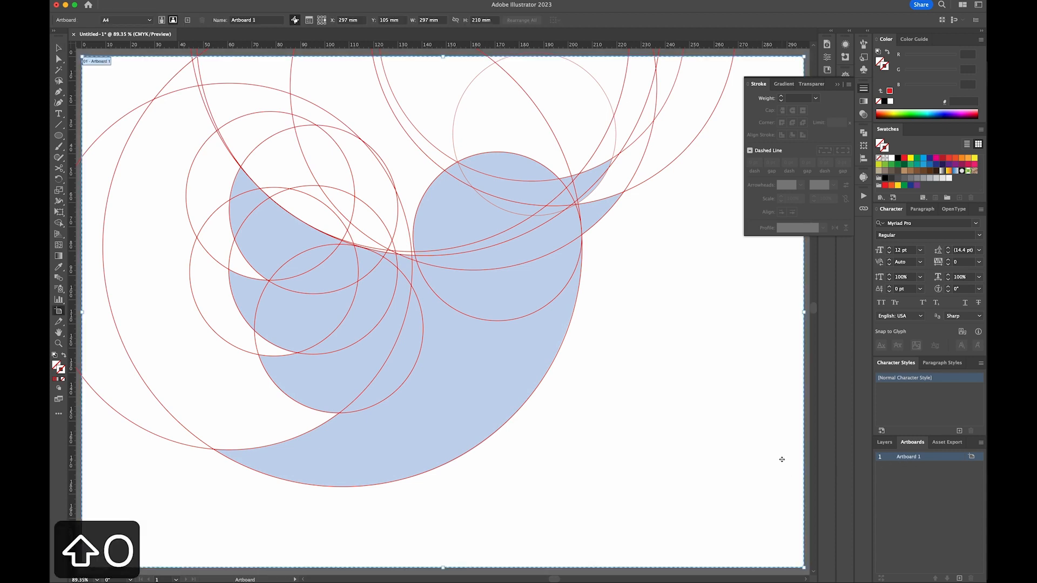
key(super+minus)
key(super+minus)
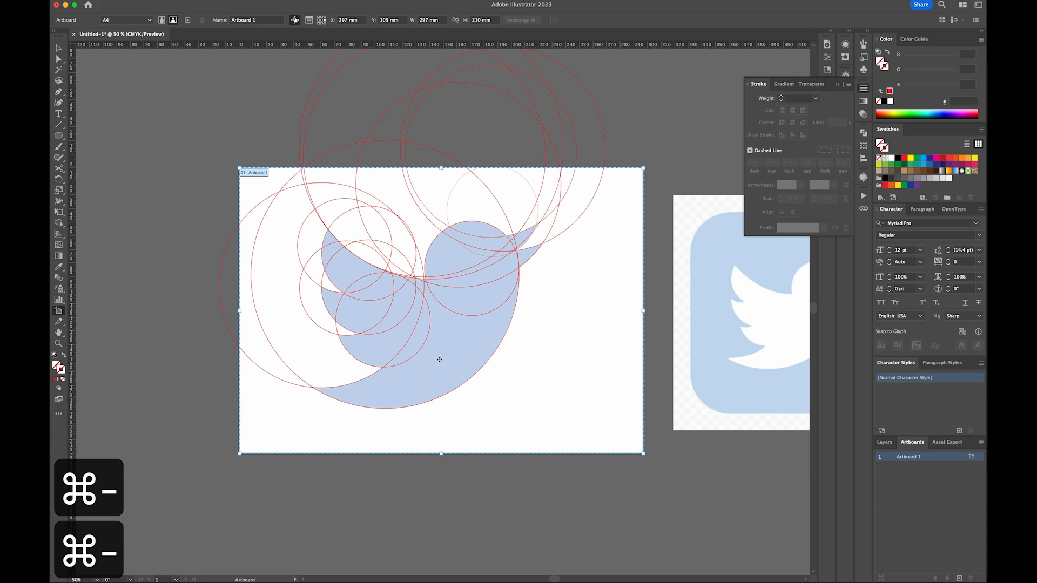
key(grave)
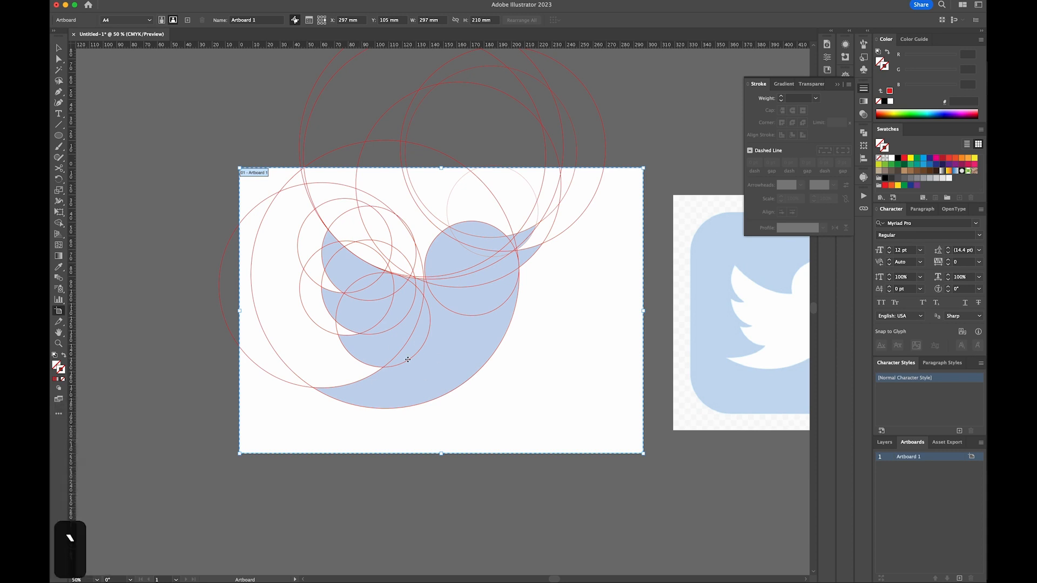
key(v)
Try to duplicate all the construction circles onto the empty canvas left of the artboard
drag(209, 390, 497, 447)
key(super+minus)
key(super+minus)
drag(452, 249, 679, 459)
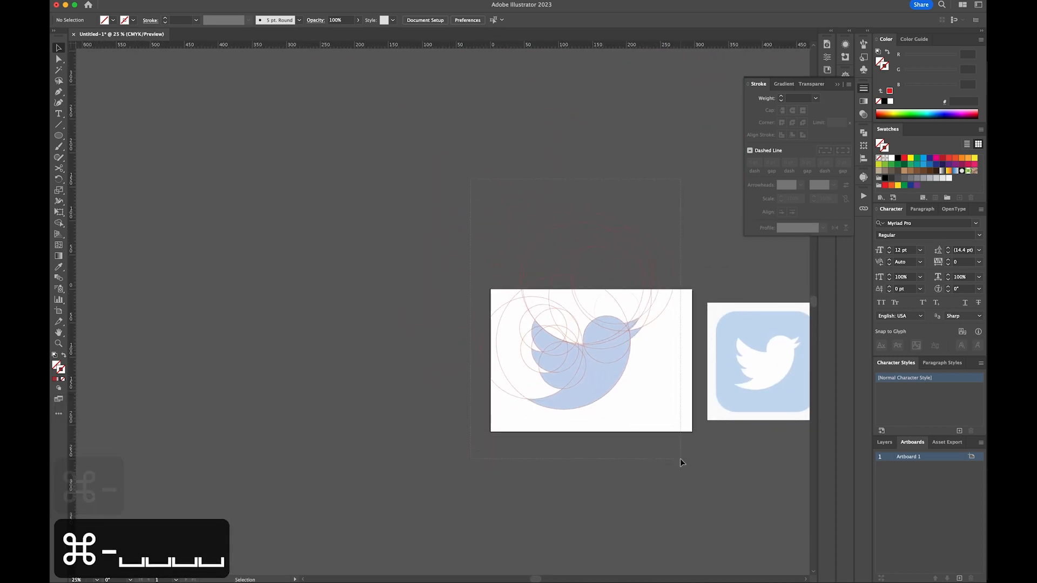
drag(562, 410, 269, 401)
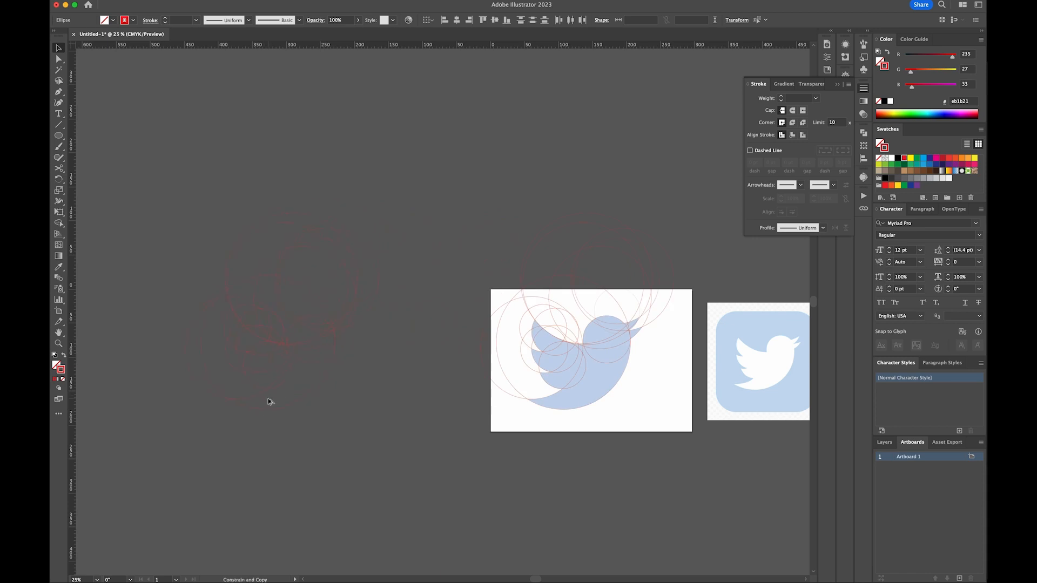
key(super+z)
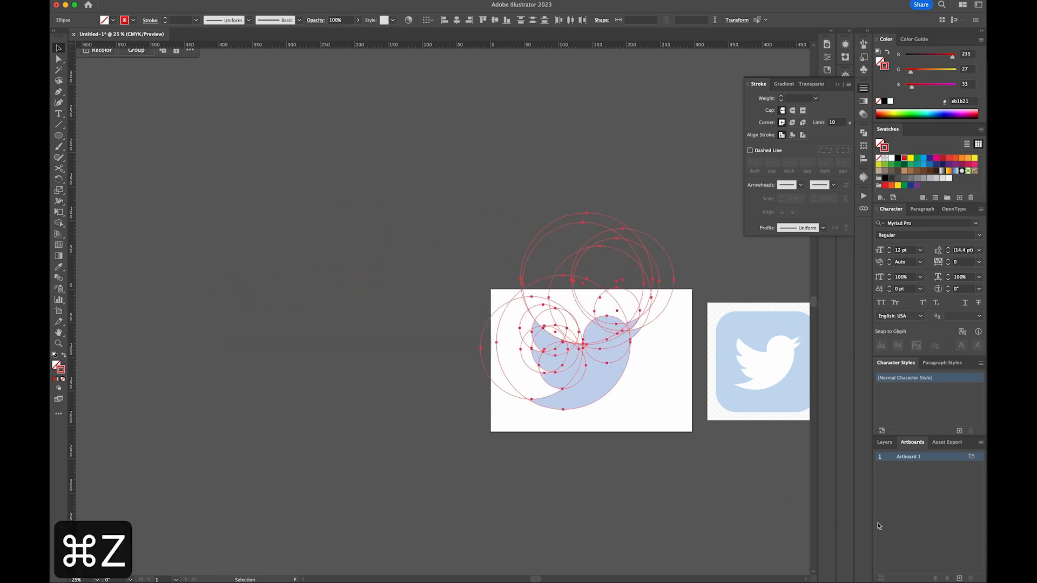
Unlock the Example layer, duplicate the circles and traced bird image to the left of the artboard, and relock the layer
click(884, 442)
click(892, 483)
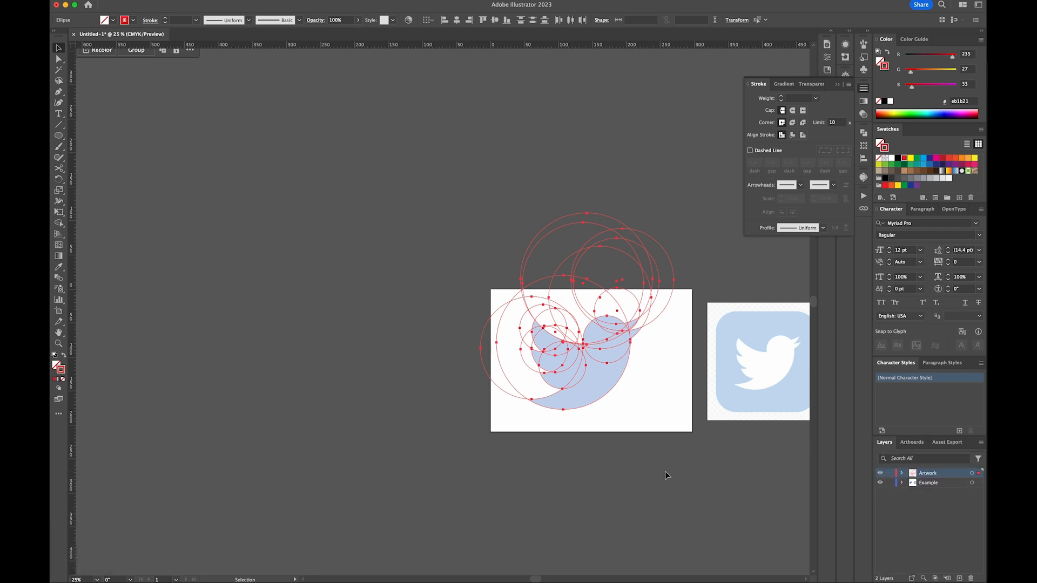
drag(670, 479, 499, 243)
drag(655, 414, 264, 414)
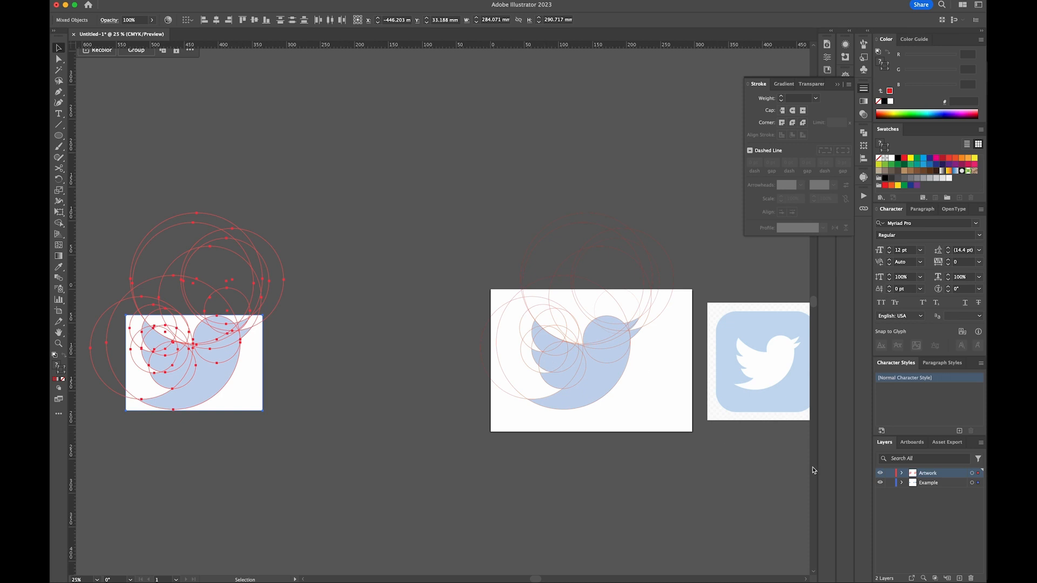
click(890, 482)
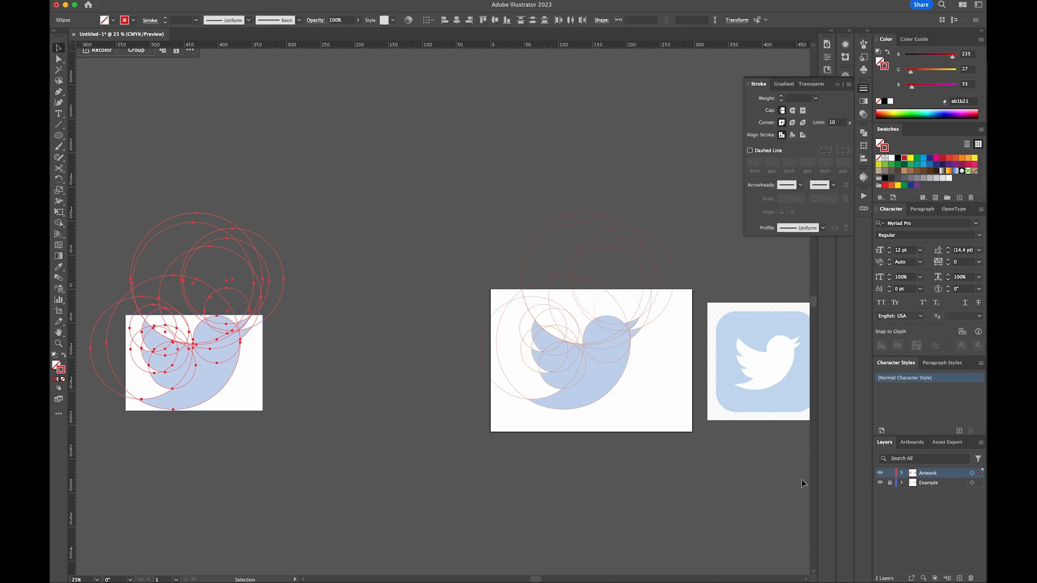
click(634, 491)
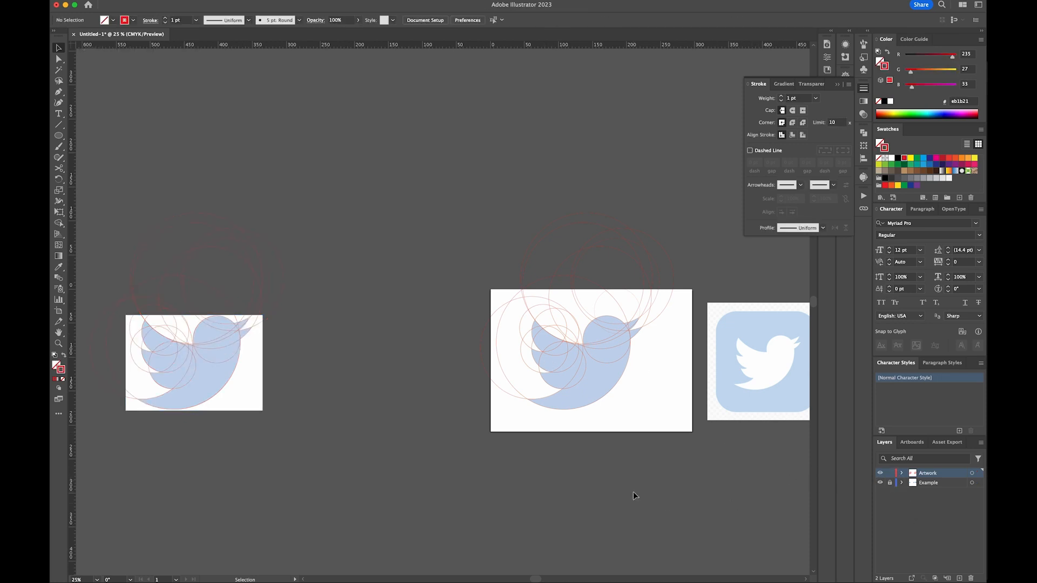
Hide the artboard so the original circle construction sits on a plain canvas
key(super+equal)
key(super+equal)
drag(633, 487, 240, 370)
key(shift+super+h)
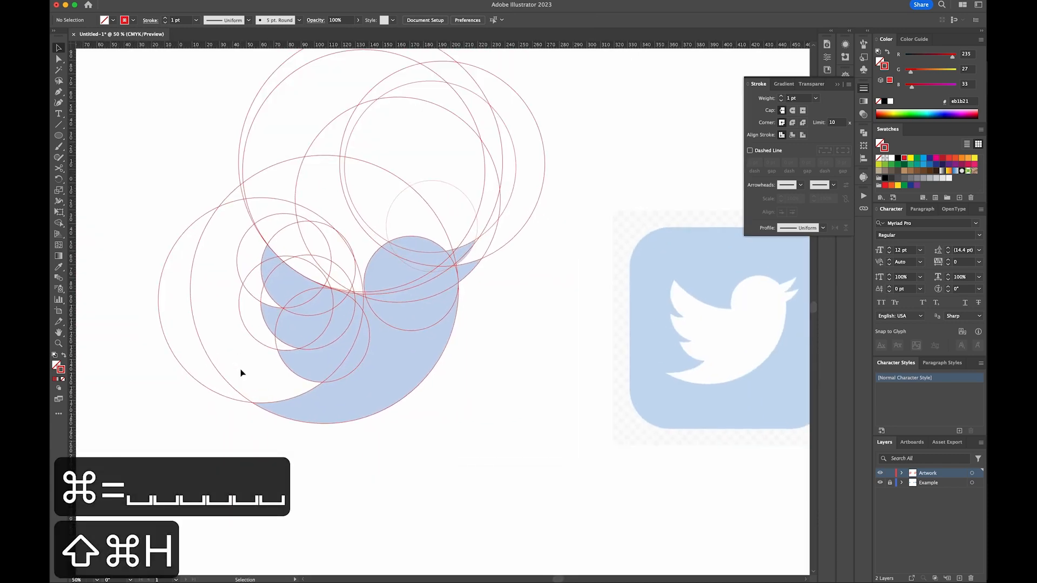
mouse_move(262, 299)
mouse_down()
mouse_move(391, 382)
mouse_move(395, 363)
mouse_up()
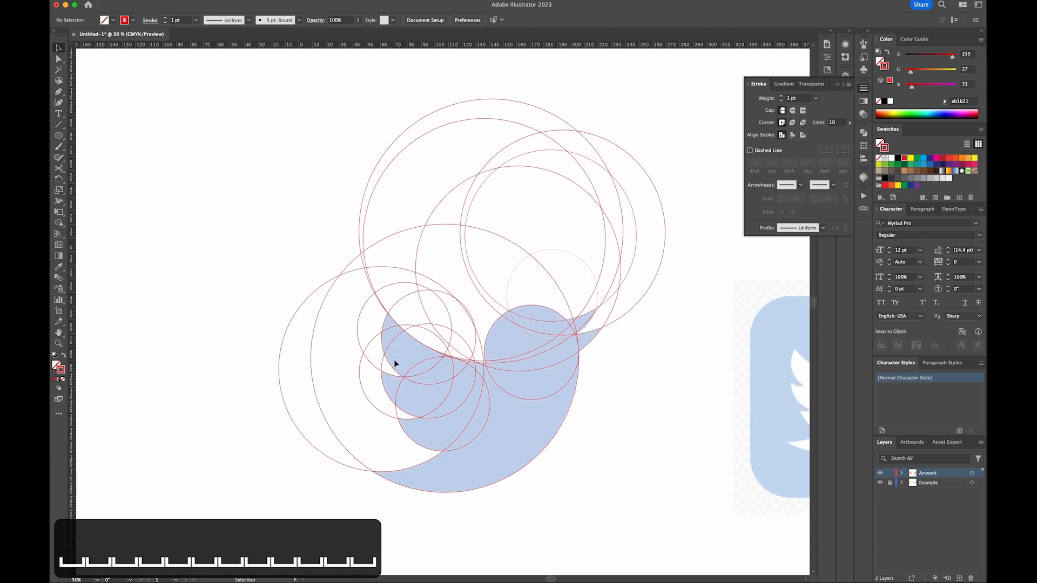
key(space)
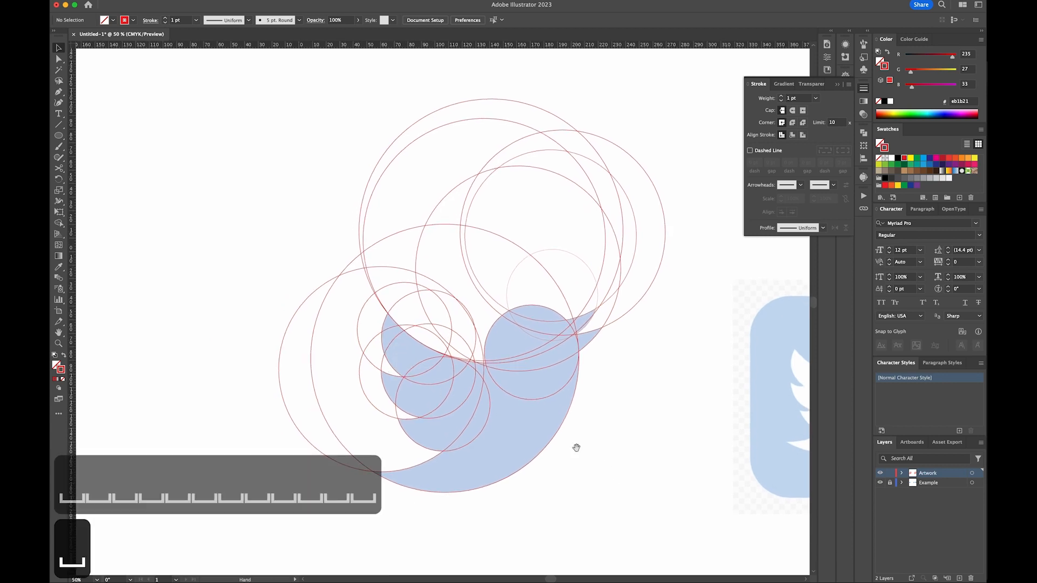
key(space)
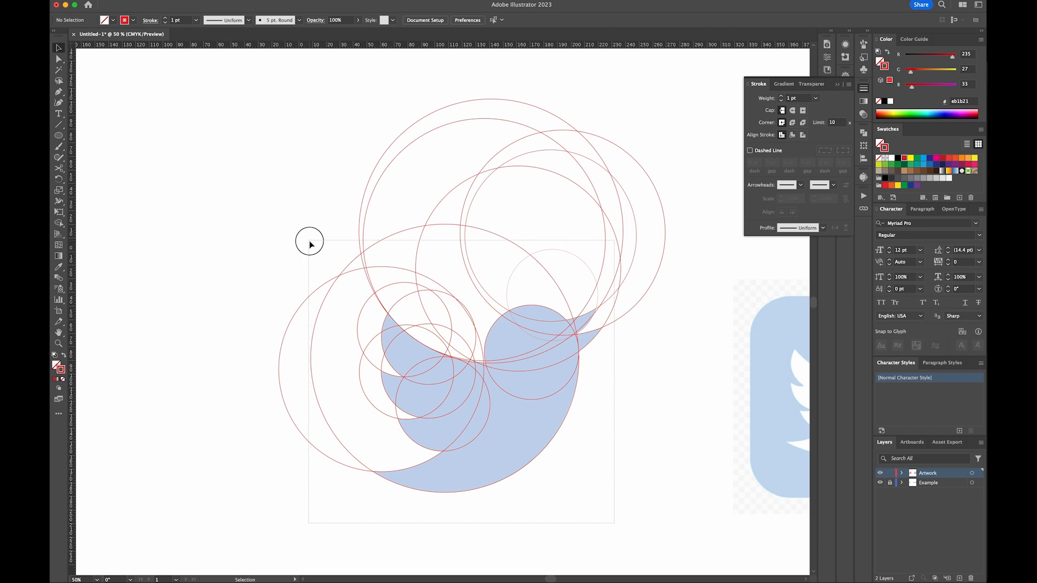
Select all the original circles and match their strokes to the 0.499 pt beak circle with the Eyedropper
drag(303, 241, 576, 337)
key(i)
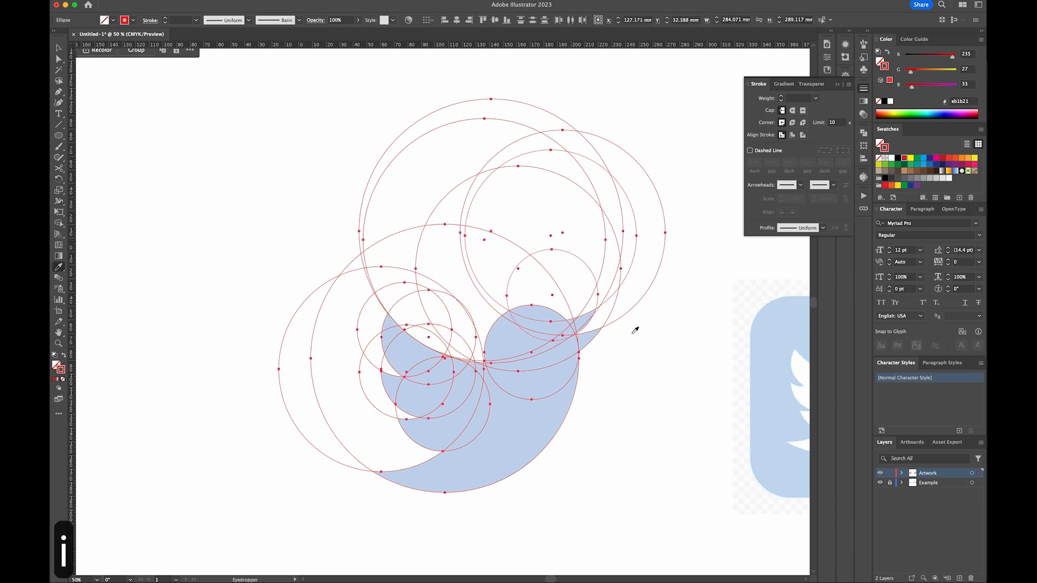
click(605, 325)
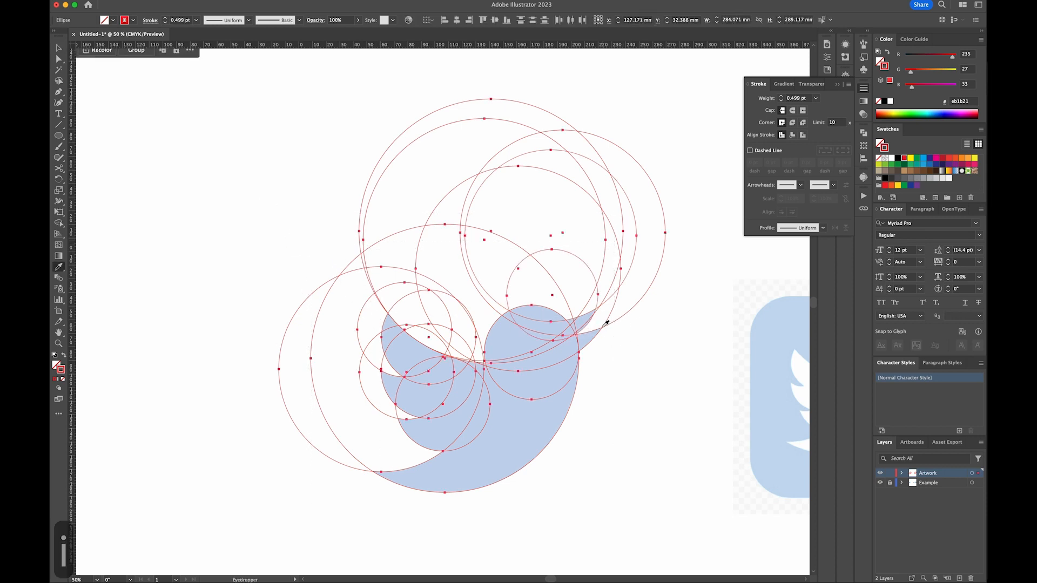
key(v)
click(643, 341)
Split all the original overlapping circles into separate pieces with the Pathfinder Divide operation
drag(622, 520, 293, 204)
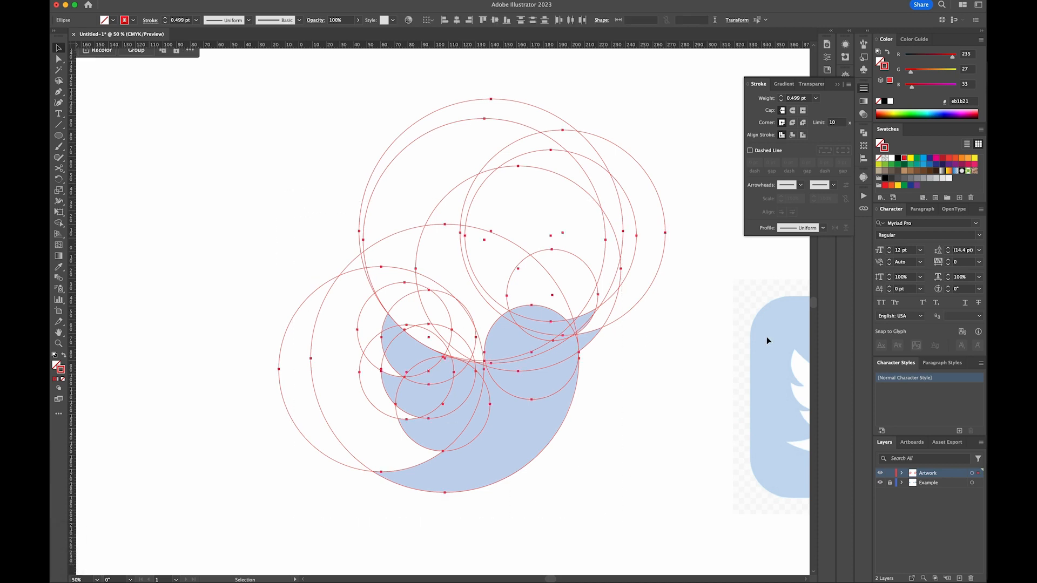
click(866, 133)
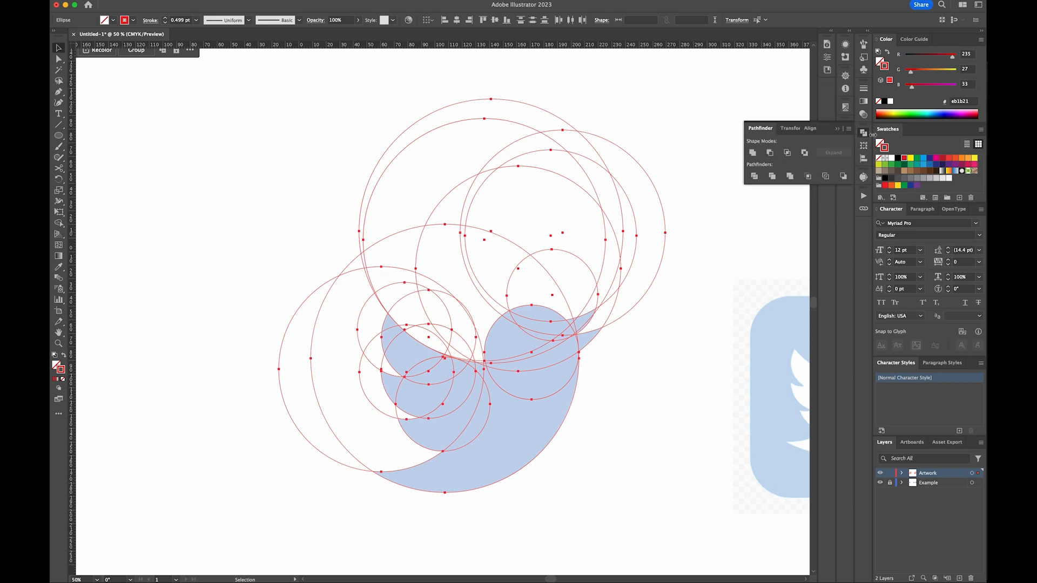
click(754, 177)
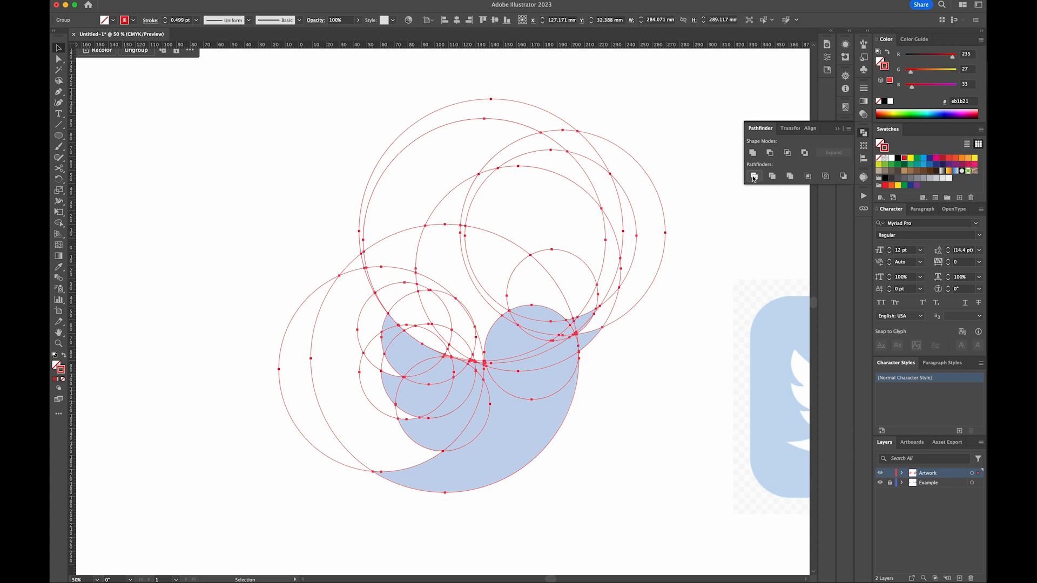
key(a)
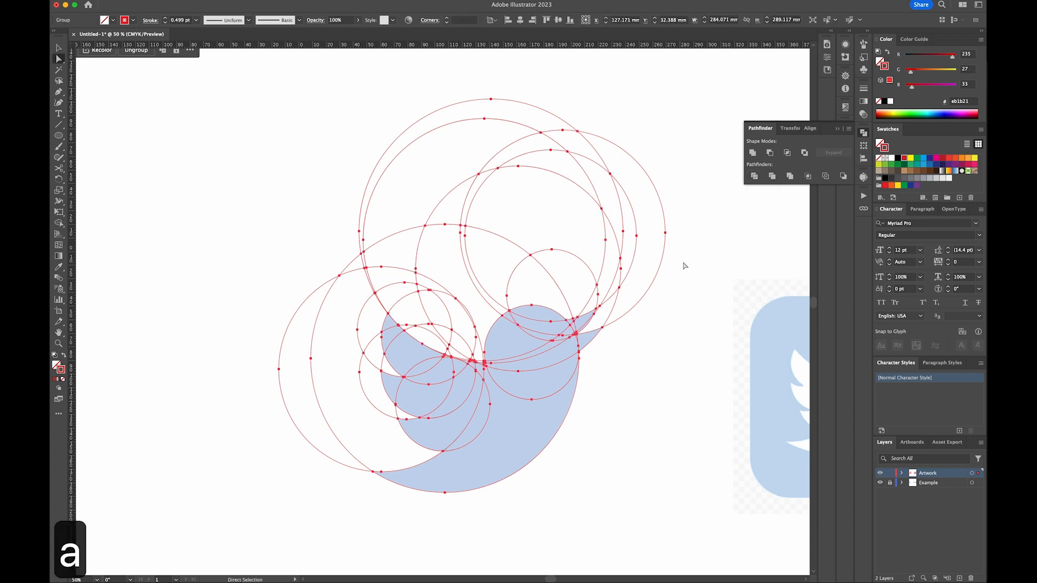
Delete the divided circle pieces to the upper right of the head and the large outer crescents above the bird
click(684, 264)
drag(658, 144, 549, 237)
key(BackSpace)
key(BackSpace)
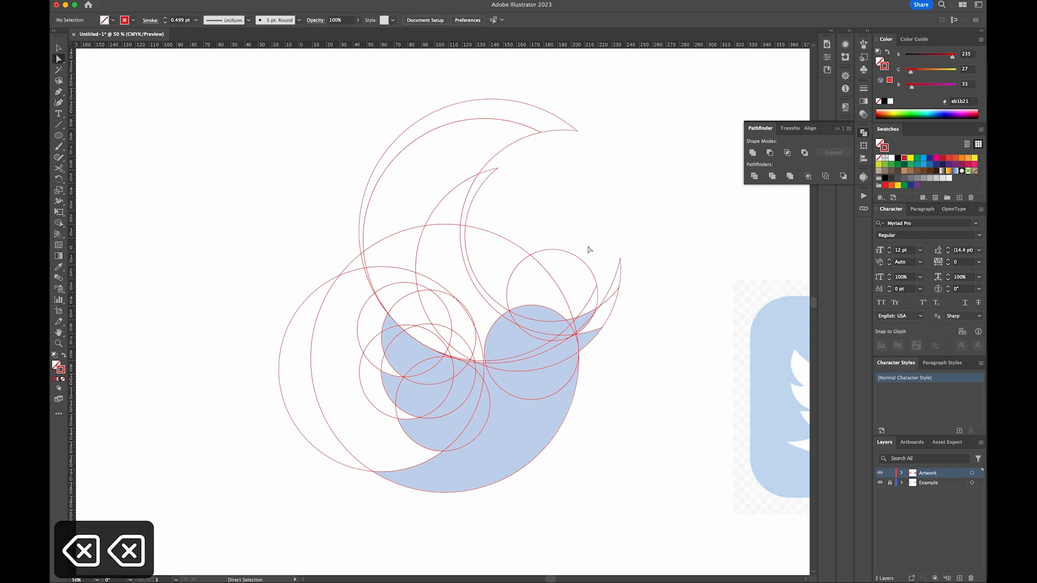
click(523, 125)
click(555, 116)
key(BackSpace)
key(BackSpace)
click(508, 122)
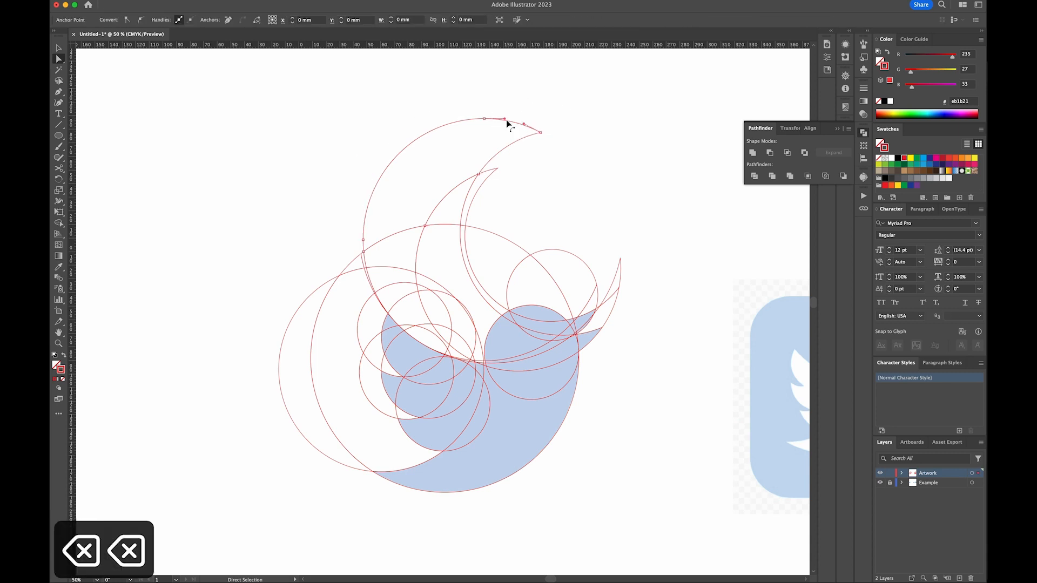
key(BackSpace)
key(BackSpace)
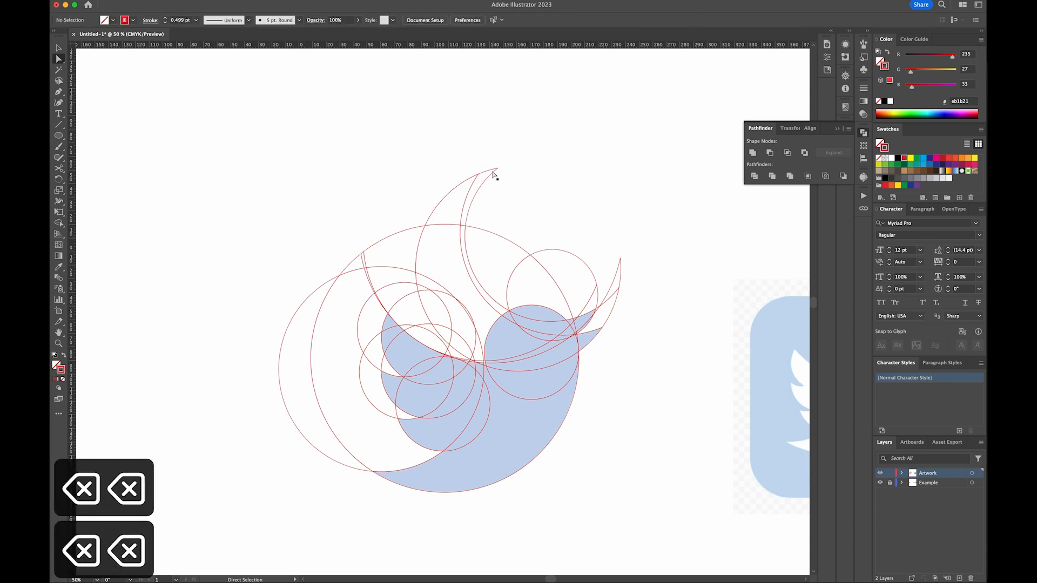
Delete the thin arc slivers beyond the wing tip and the large circle's piece between the wing and head
click(363, 257)
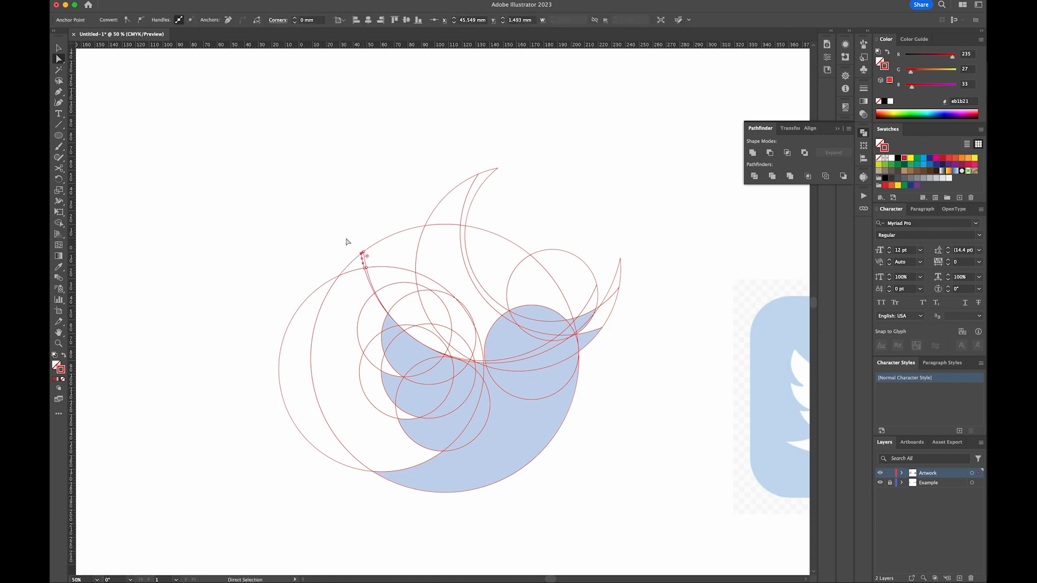
key(BackSpace)
key(BackSpace)
click(365, 255)
key(BackSpace)
key(BackSpace)
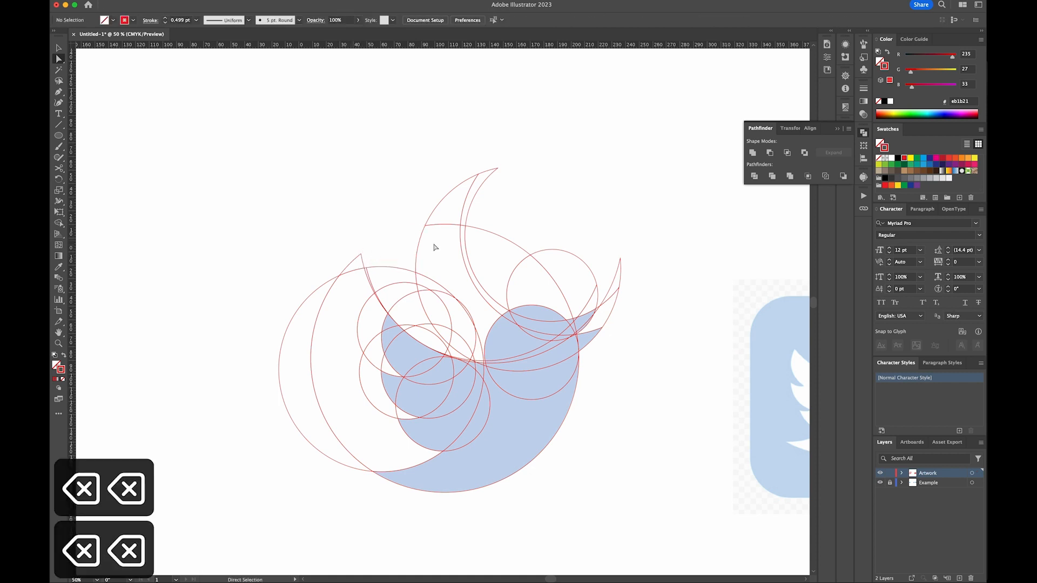
click(419, 245)
key(BackSpace)
key(BackSpace)
Delete all the remaining divided pieces above the head and around the beak
drag(393, 167, 642, 307)
key(BackSpace)
key(BackSpace)
key(BackSpace)
key(BackSpace)
key(BackSpace)
key(BackSpace)
key(BackSpace)
Delete the circle pieces outside the wing and tail and those above the wing's upper edge
drag(316, 252, 471, 308)
key(BackSpace)
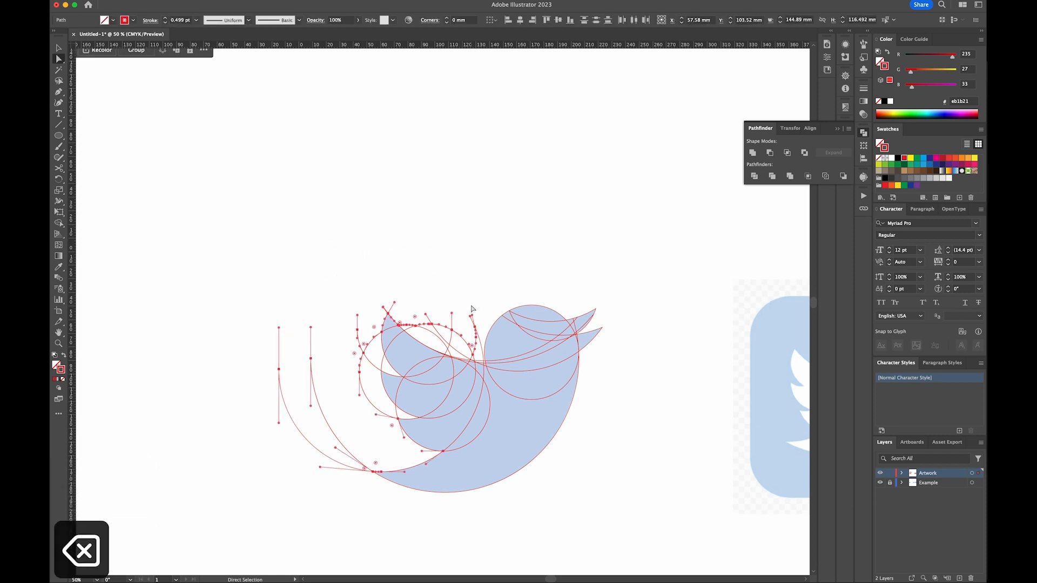
key(BackSpace)
drag(430, 314, 462, 356)
key(BackSpace)
key(BackSpace)
key(BackSpace)
key(BackSpace)
key(BackSpace)
key(BackSpace)
Delete the leftover pieces in the gaps between the wing feathers
drag(353, 342, 385, 367)
key(BackSpace)
key(BackSpace)
key(BackSpace)
key(BackSpace)
drag(390, 411, 403, 417)
key(BackSpace)
key(BackSpace)
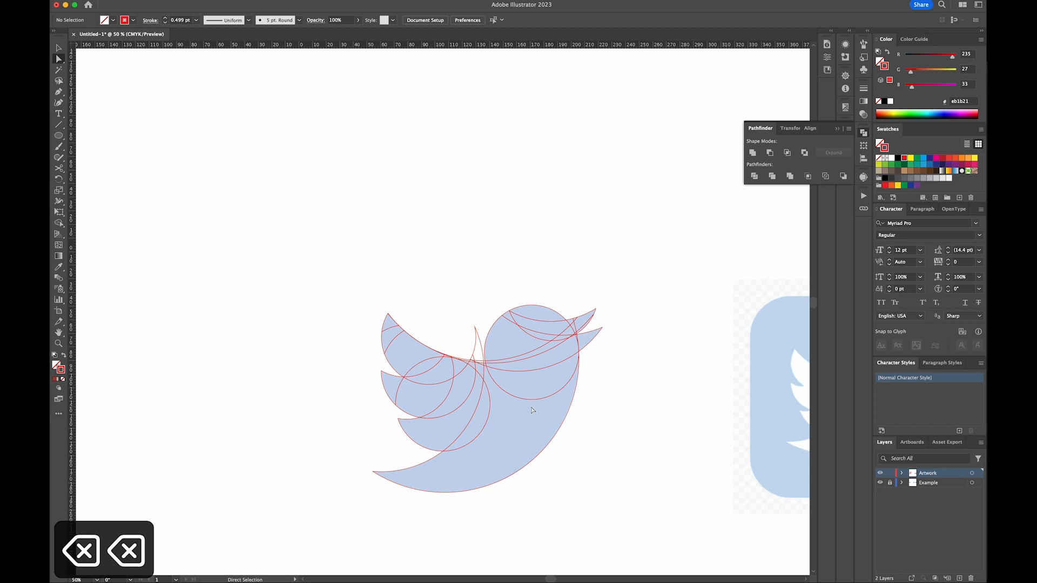
Delete the thin slivers running along the wing's upper edge
key(z)
drag(408, 303, 527, 410)
key(a)
drag(340, 292, 309, 297)
click(311, 296)
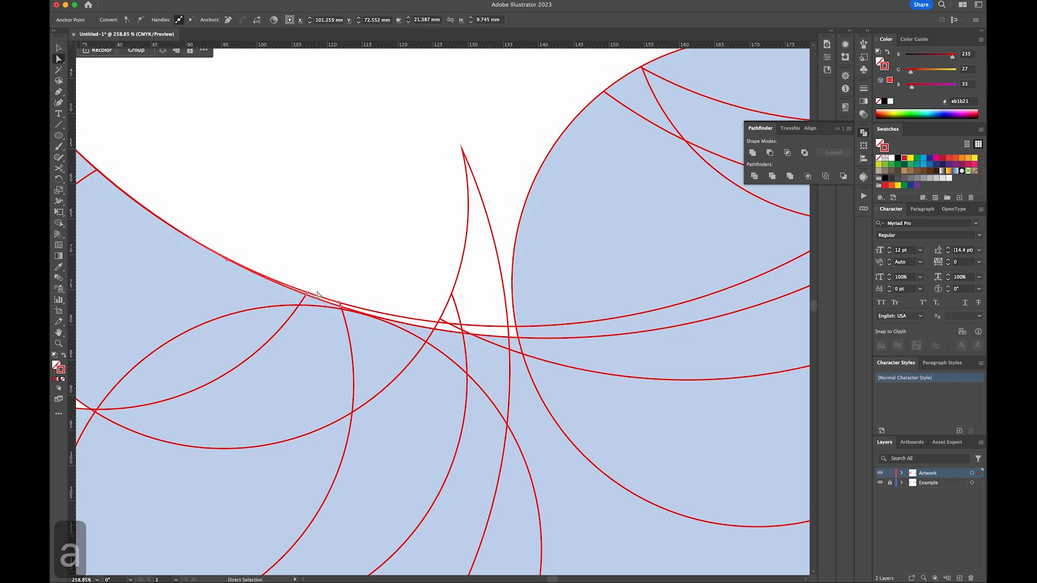
key(BackSpace)
key(BackSpace)
click(354, 312)
key(BackSpace)
Delete the spike and small leftover pieces in the notch where the wing meets the head
click(445, 323)
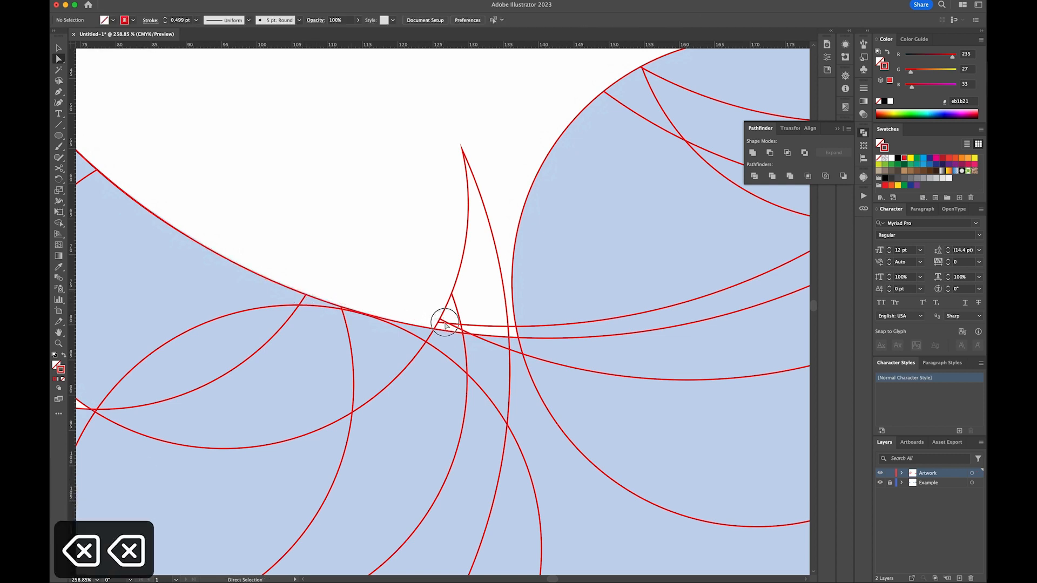
key(BackSpace)
click(502, 327)
drag(502, 324, 511, 333)
key(BackSpace)
key(BackSpace)
click(465, 332)
key(BackSpace)
key(BackSpace)
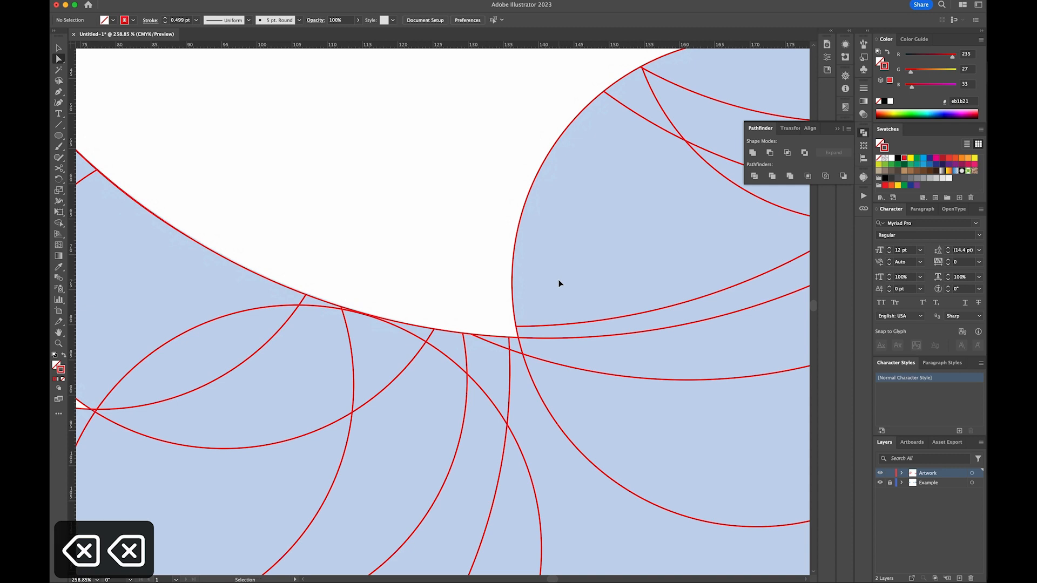
Examine the bird's outline around the beak, belly, tail and wing feathers for leftover pieces
key(super+minus)
key(super+minus)
key(super+minus)
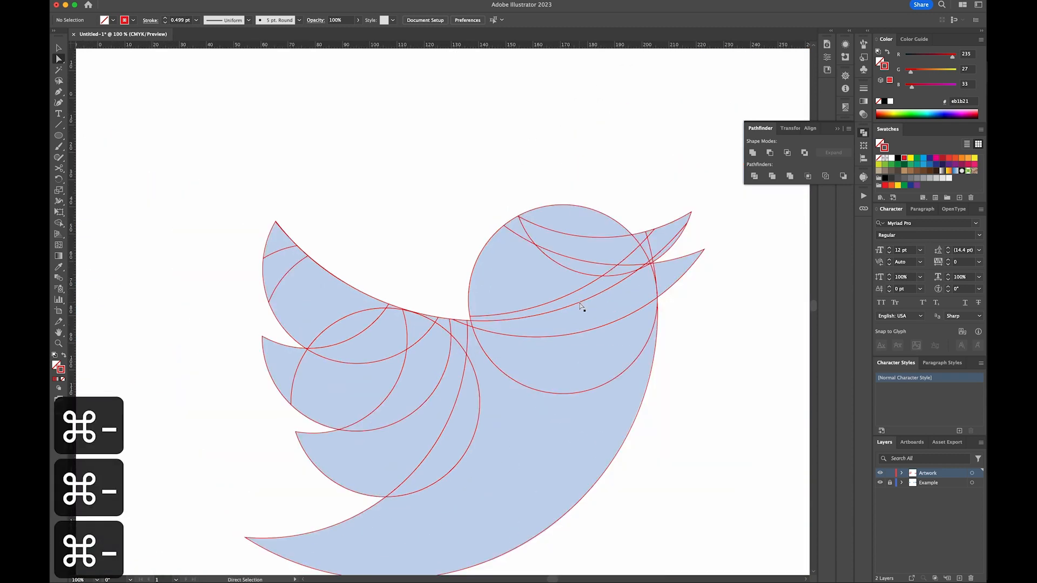
key(z)
drag(590, 187, 727, 345)
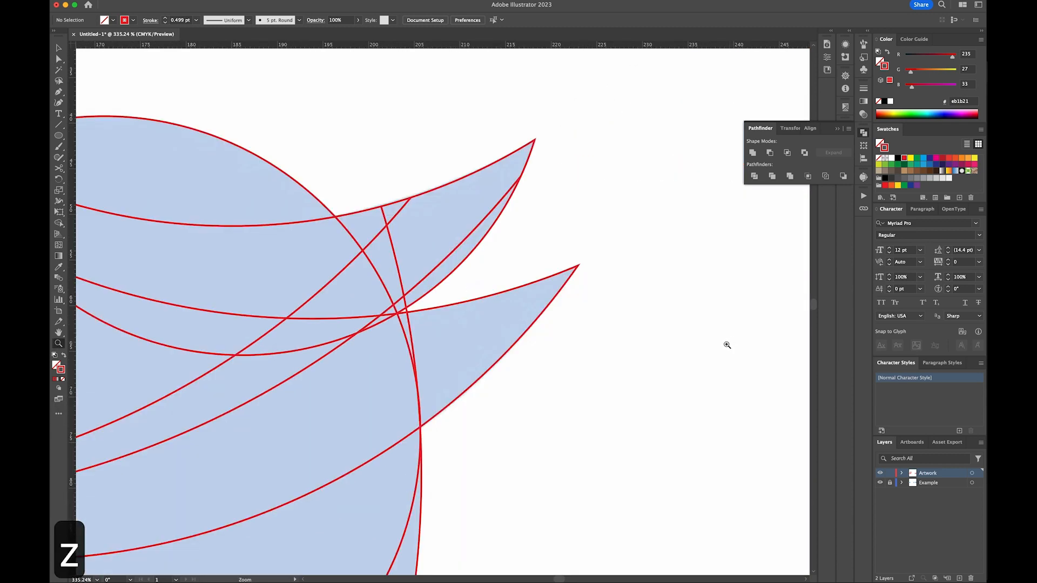
key(space)
drag(511, 400, 567, 297)
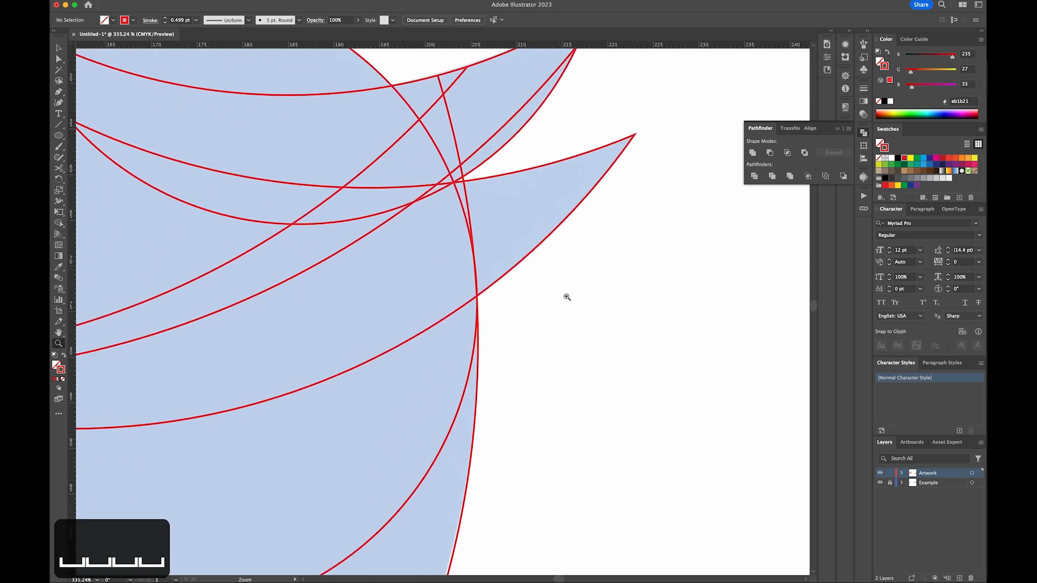
key(super)
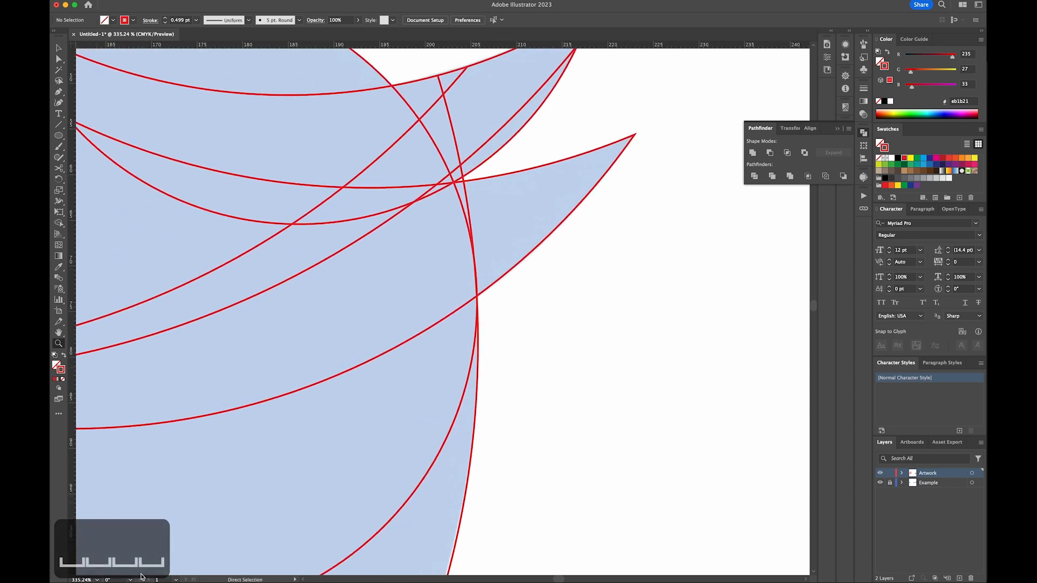
key(space)
drag(519, 343, 636, 201)
key(space)
drag(559, 468, 557, 143)
drag(493, 344, 513, 484)
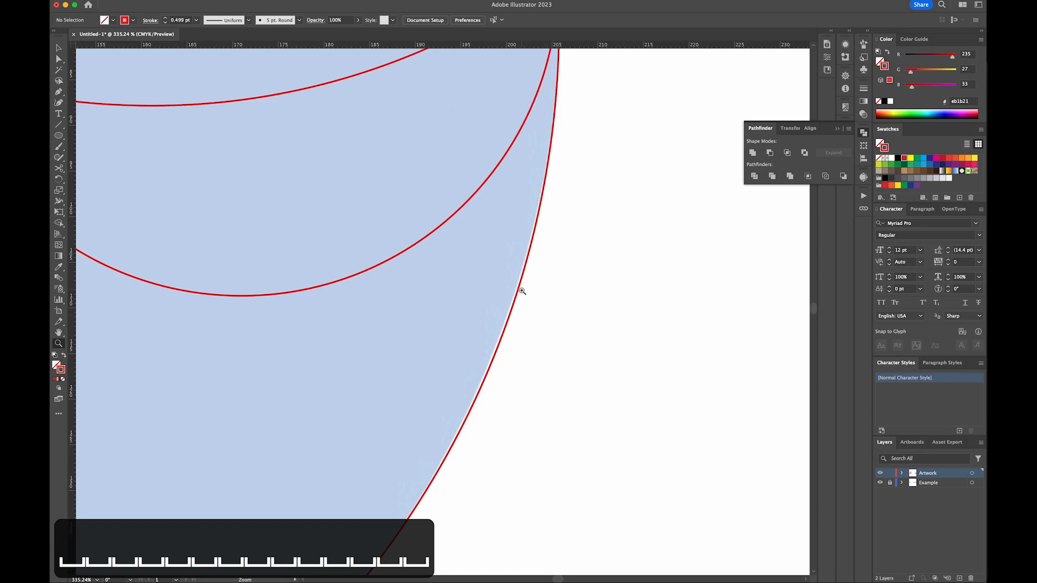
key(super+minus)
key(super+minus)
key(space)
drag(509, 308, 679, 290)
key(space)
drag(535, 252, 664, 361)
key(space)
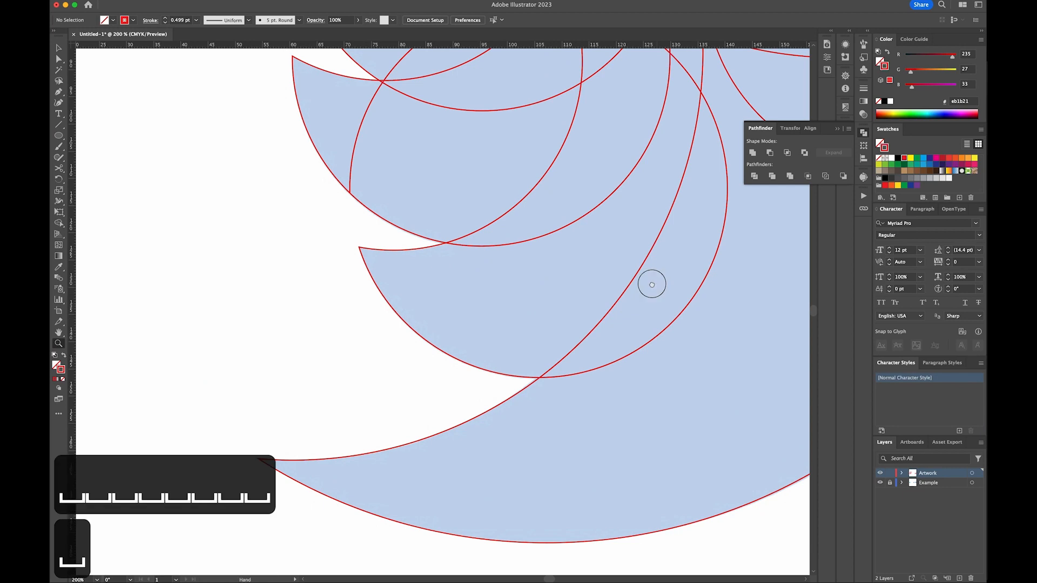
drag(650, 284, 449, 518)
key(super+minus)
key(super+minus)
key(super+minus)
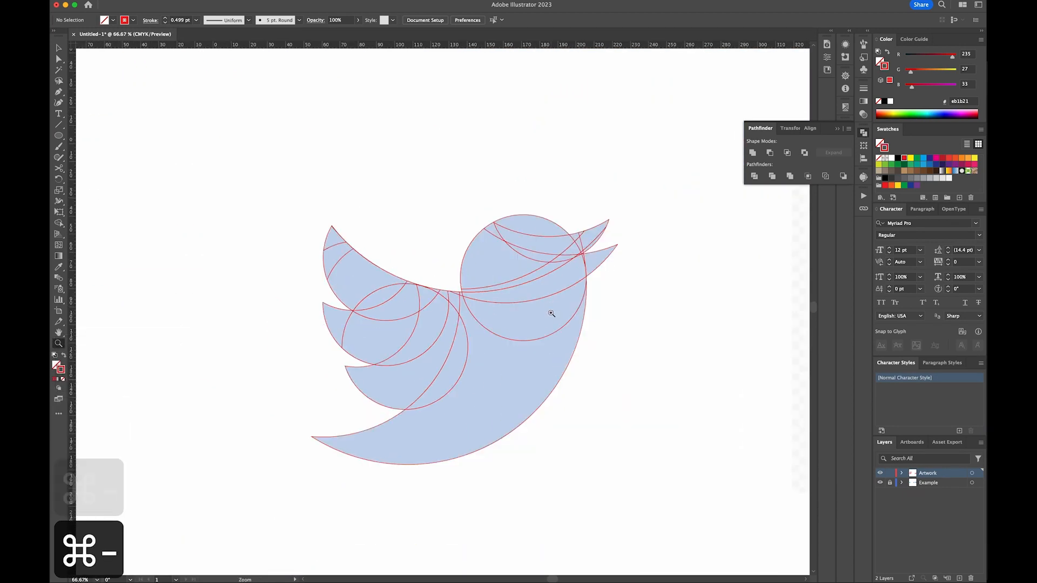
Delete the tiny leftover piece at the inner corner of the open beak
drag(532, 193, 656, 325)
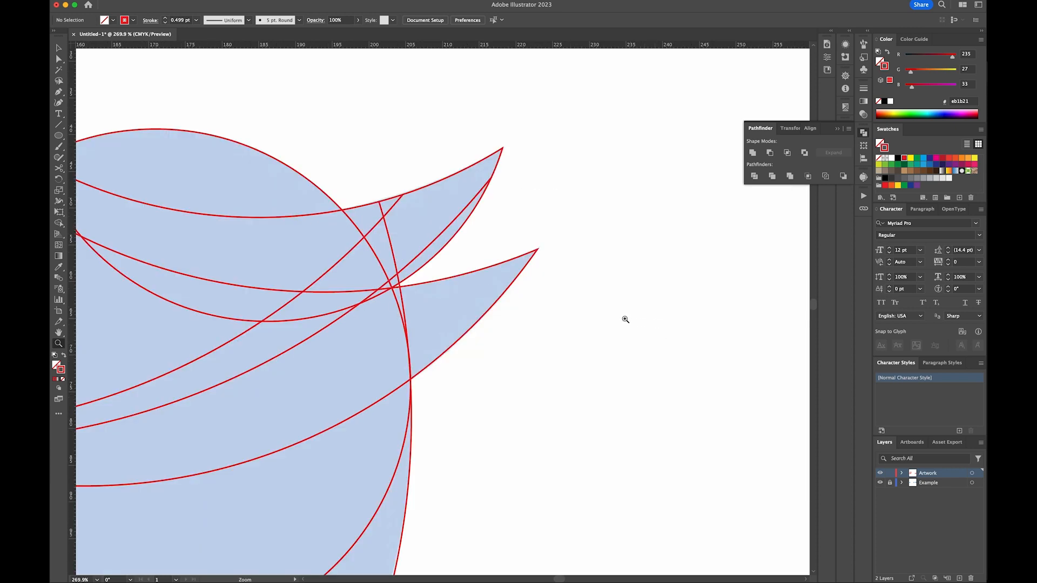
key(a)
key(z)
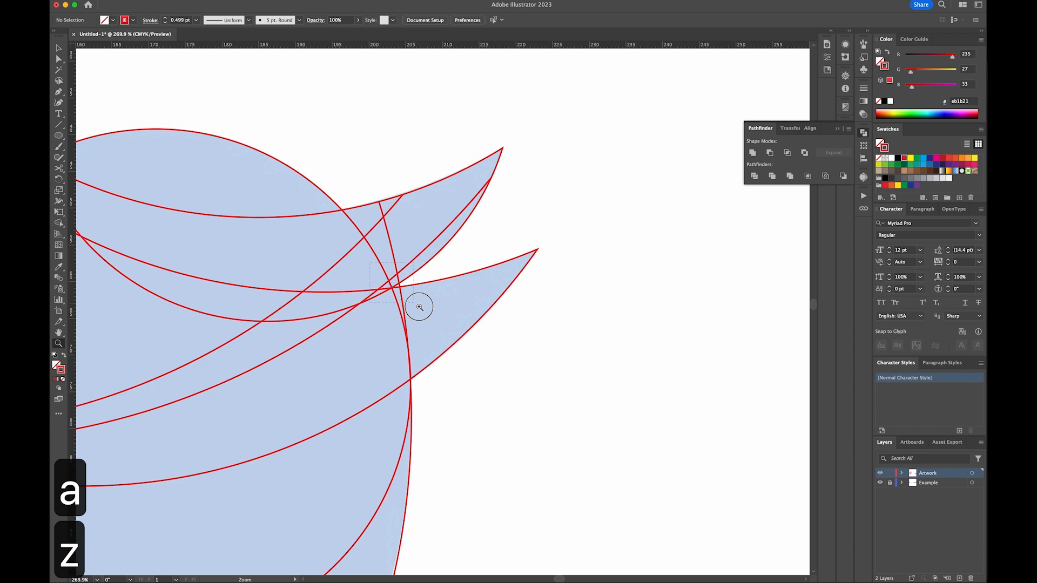
drag(419, 306, 424, 301)
key(a)
click(382, 259)
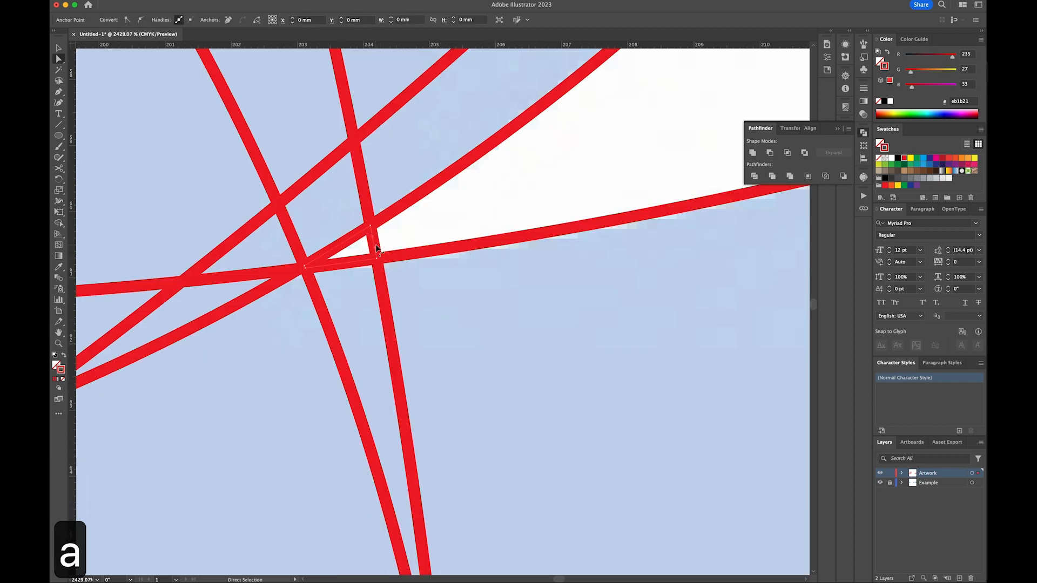
key(BackSpace)
key(BackSpace)
key(super+minus)
key(super+minus)
key(super+minus)
key(super+minus)
key(super+minus)
key(super+minus)
key(super+minus)
key(super+minus)
key(super+minus)
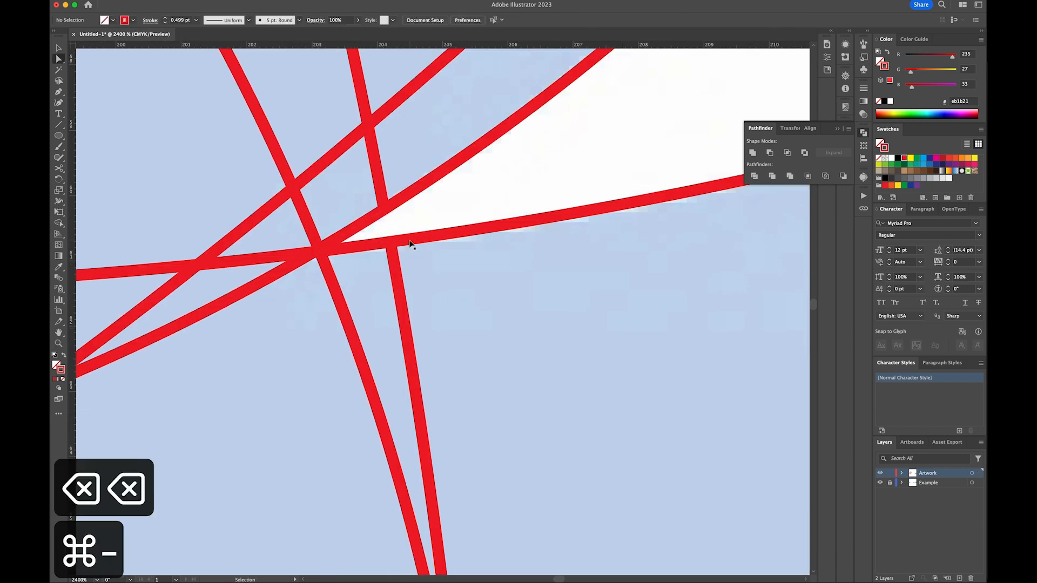
key(super+minus)
key(super+minus)
key(super+minus)
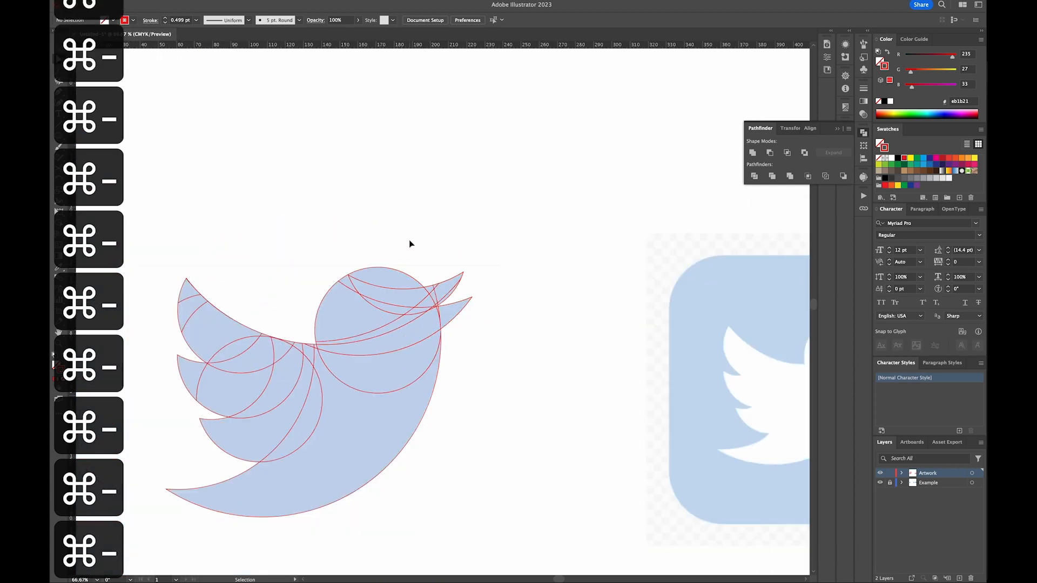
Fill one divided piece of the head with orange and a neighbouring piece with light blue
click(351, 303)
click(917, 158)
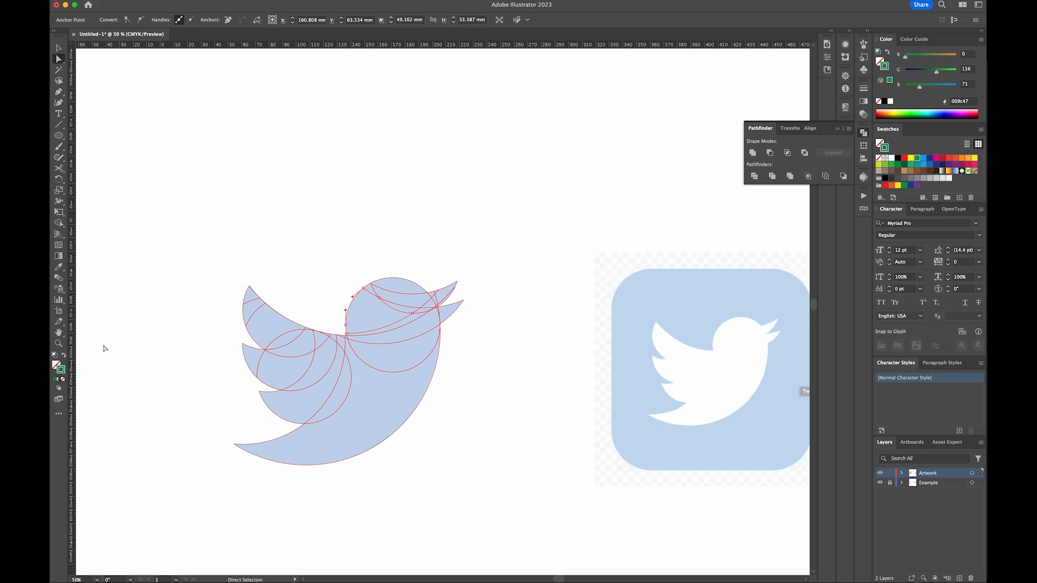
key(super+z)
click(52, 367)
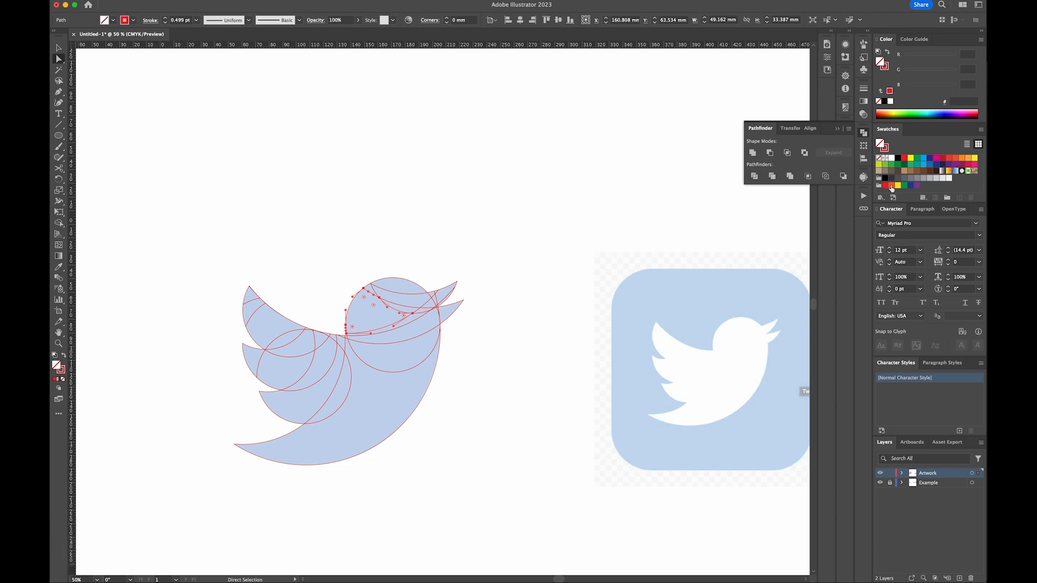
click(891, 186)
click(406, 307)
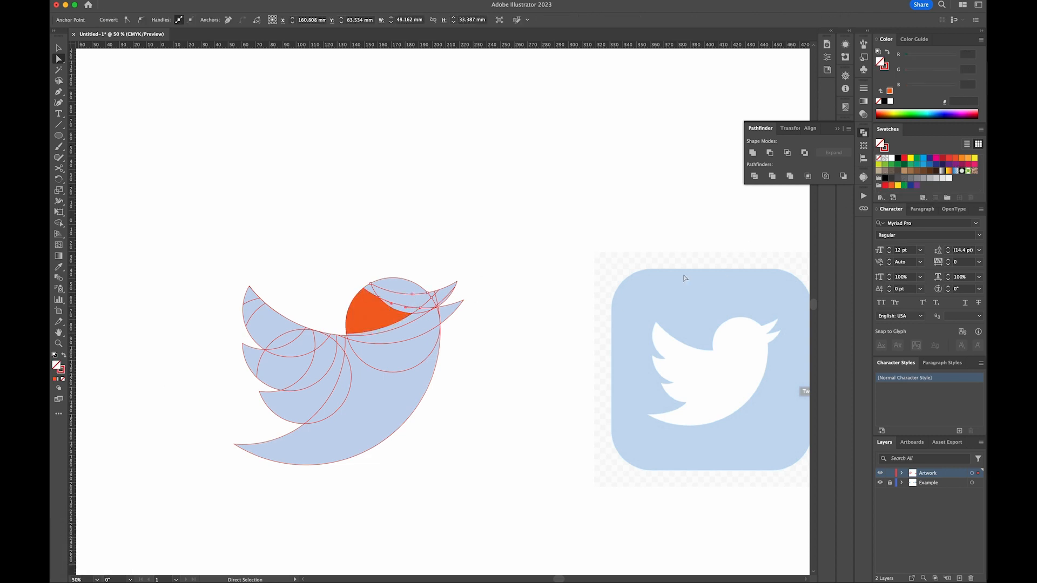
click(923, 158)
click(567, 258)
Unite all the bird's pieces into a single shape and fill it with blue 00a4ed
drag(182, 224, 505, 495)
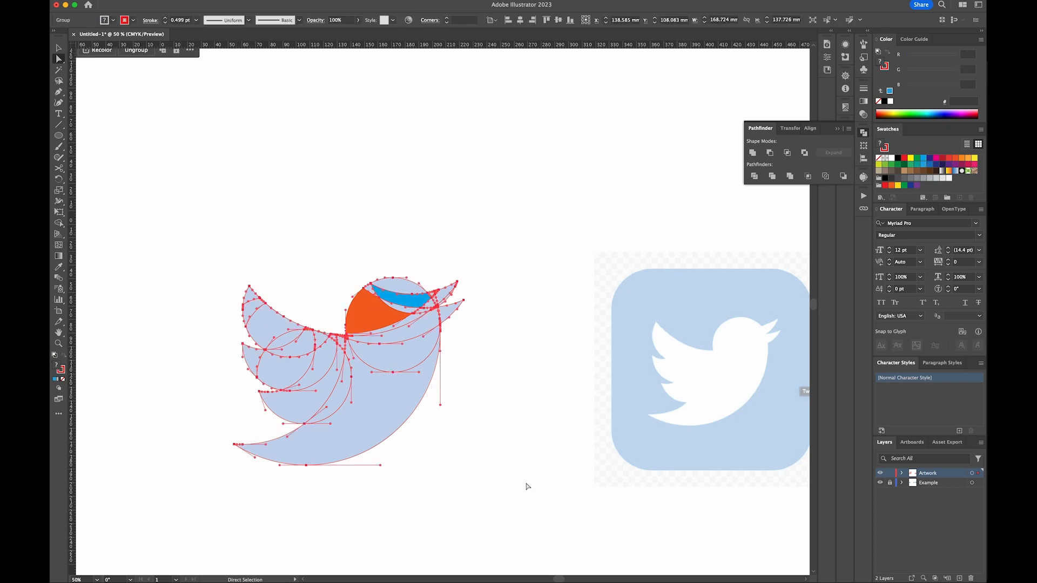
click(752, 153)
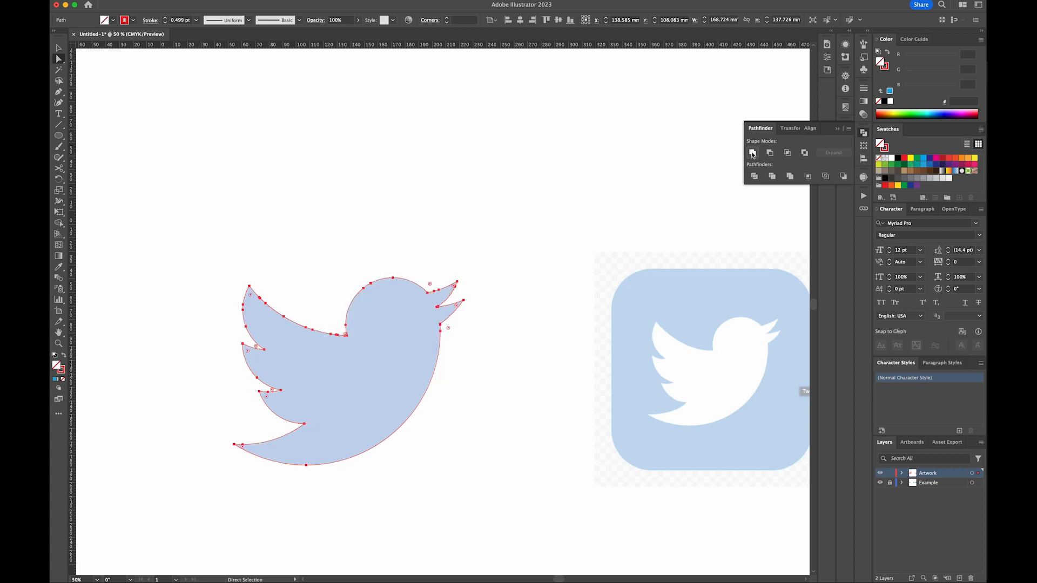
click(923, 159)
click(570, 295)
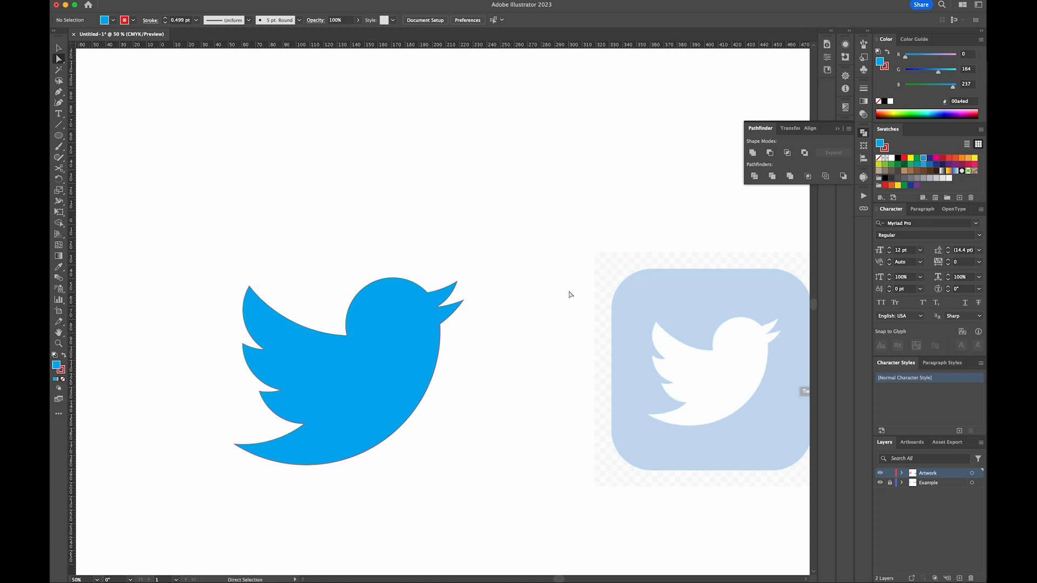
Remove the red stroke from the blue bird
click(412, 326)
click(885, 149)
click(879, 158)
click(567, 220)
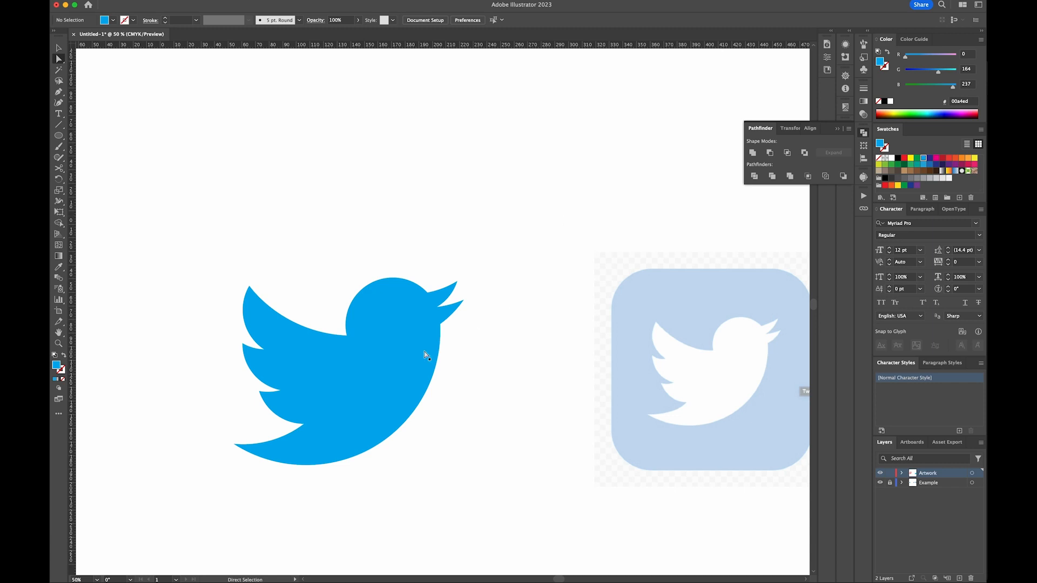
Inspect the bird's anchor points in Outline mode, hide the Pathfinder options, and return to Preview mode
key(super+y)
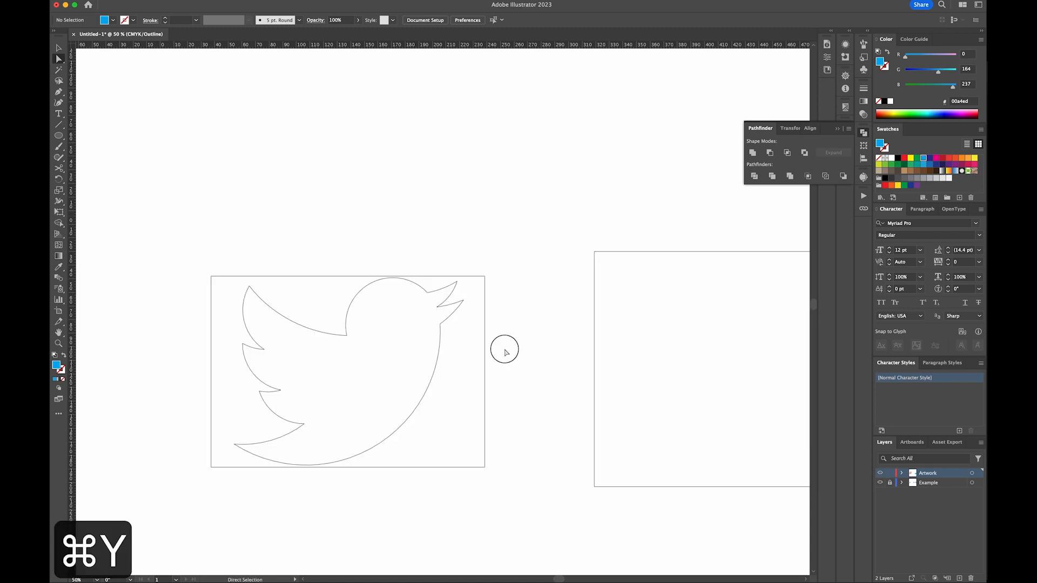
click(440, 346)
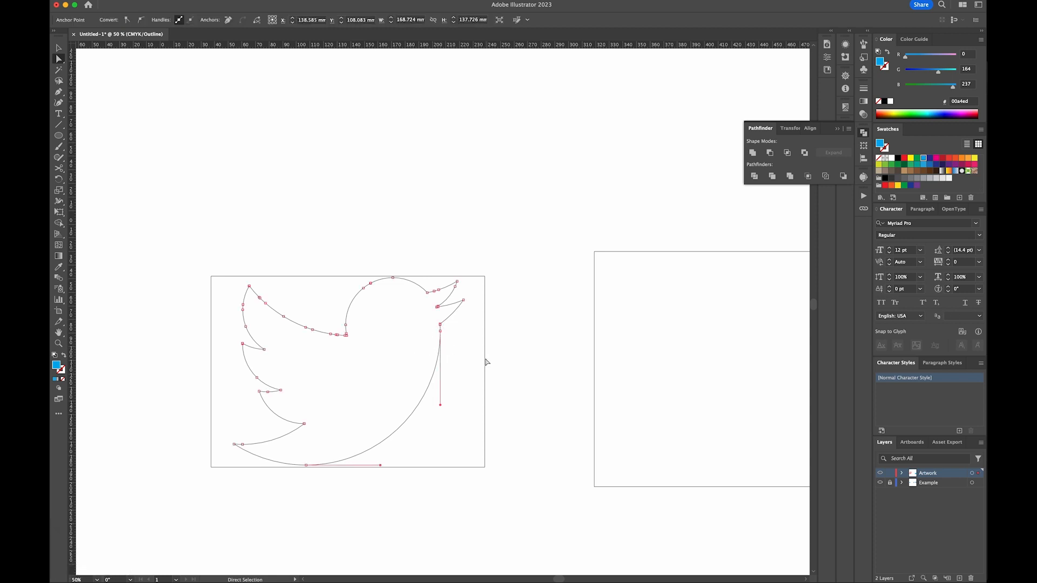
key(super+equal)
key(super+equal)
key(space)
drag(470, 370, 633, 294)
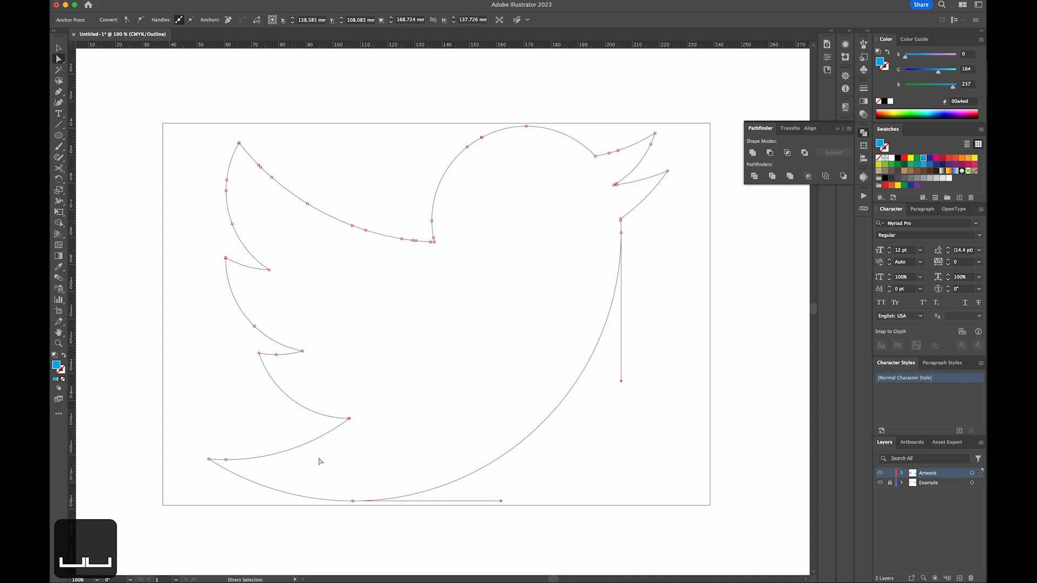
click(864, 134)
key(super+y)
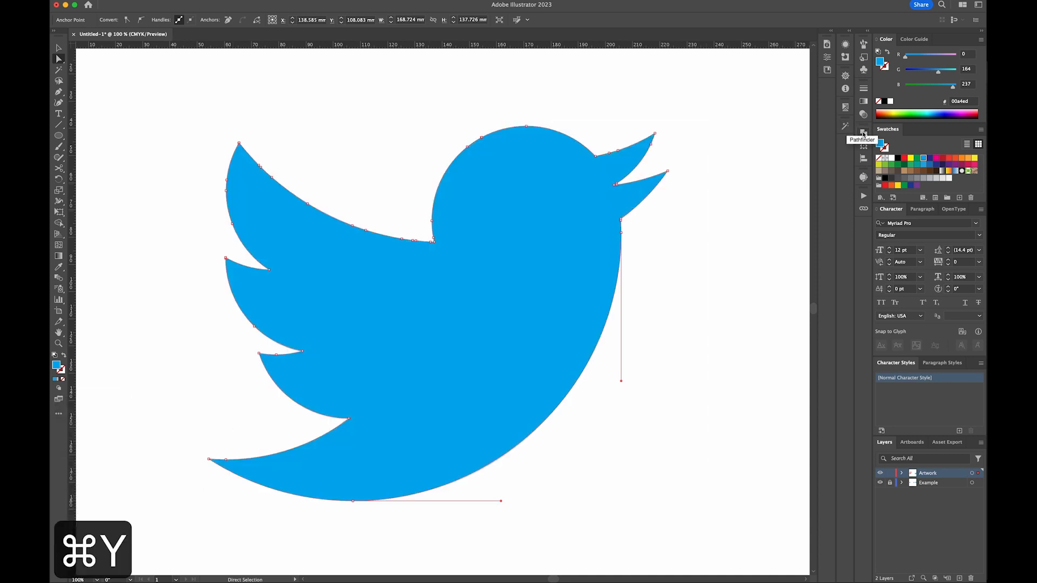
Place a horizontal guide along the upper edge and a vertical guide along the left edge of the reference badge
key(super+minus)
key(super+minus)
key(super+minus)
click(706, 128)
drag(730, 254, 507, 269)
key(z)
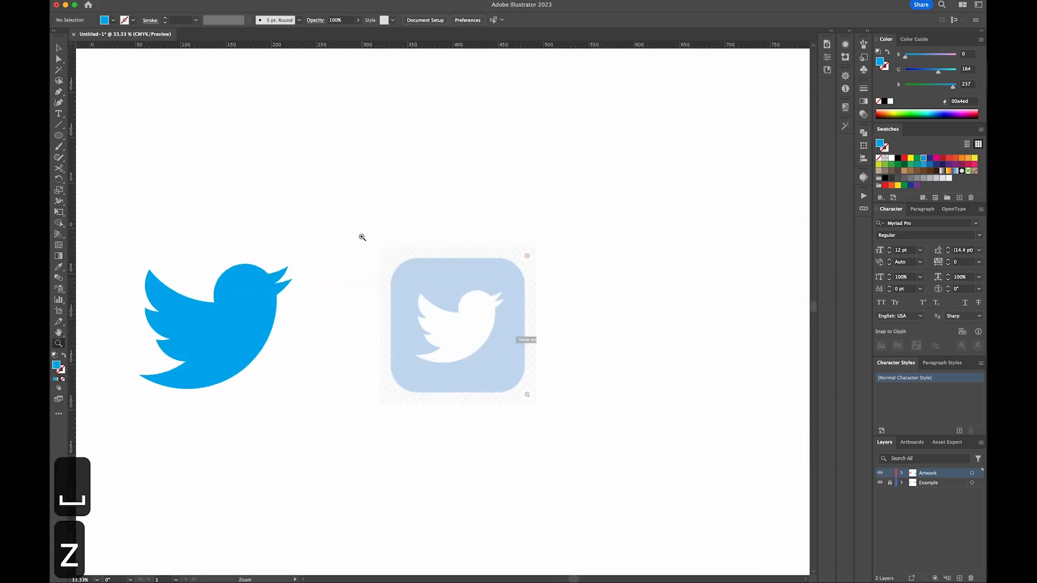
drag(358, 234, 583, 432)
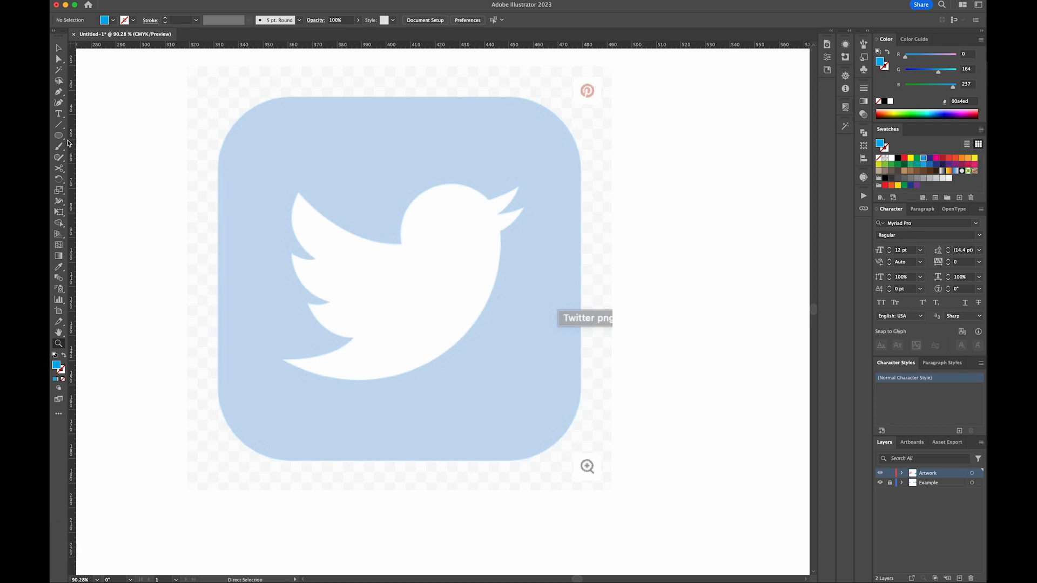
drag(328, 48, 329, 100)
drag(77, 218, 219, 175)
click(219, 174)
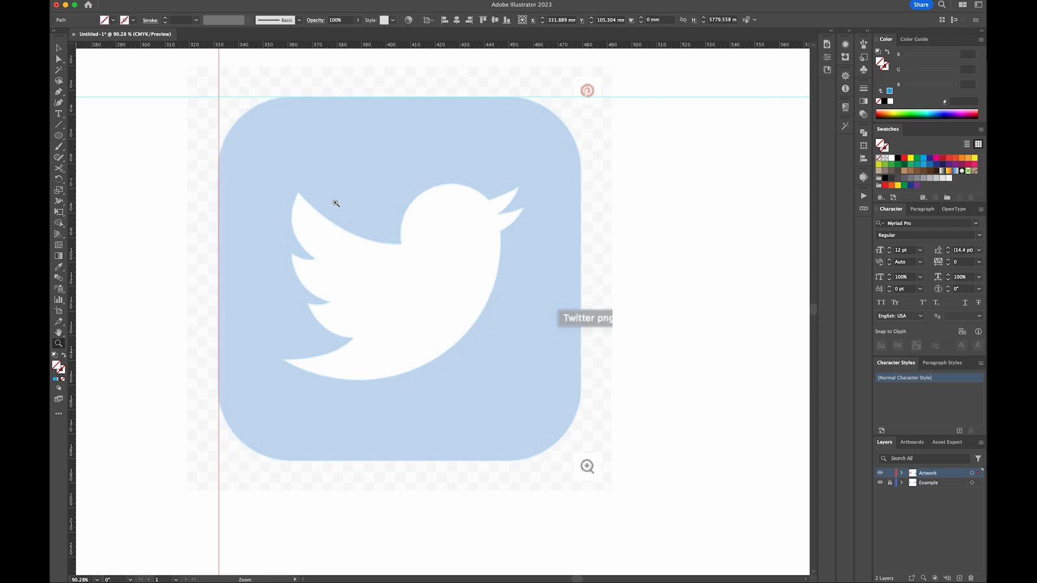
Draw a rectangle about 147 by 148 mm from the guides' intersection to cover the reference badge
click(64, 139)
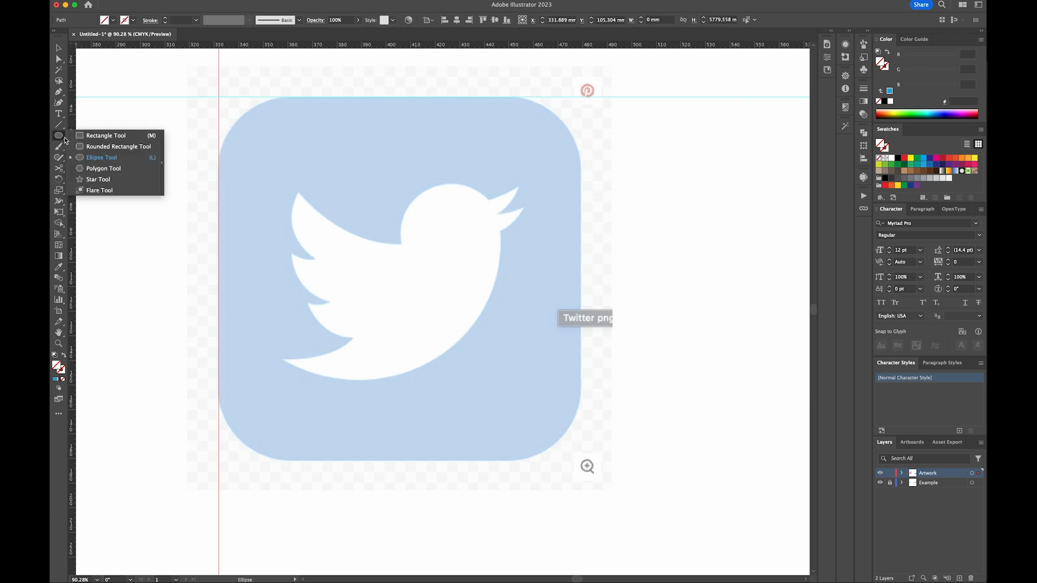
click(101, 150)
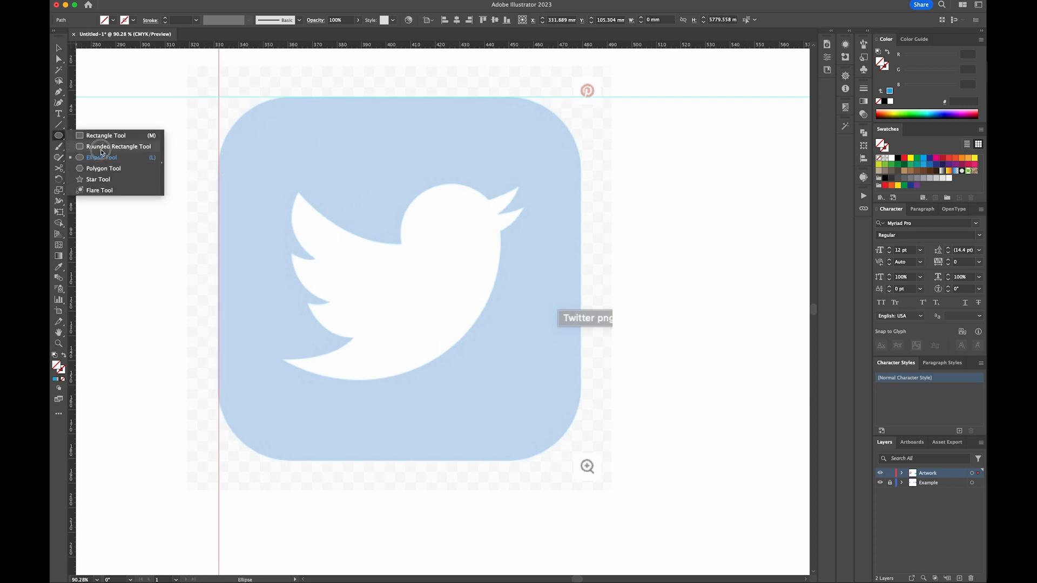
click(103, 135)
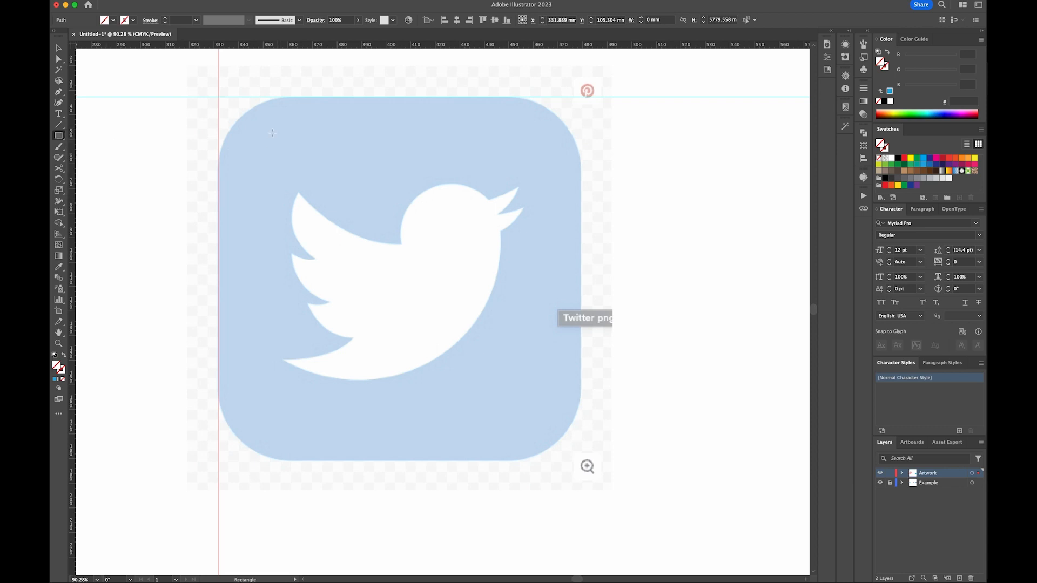
drag(219, 98, 580, 461)
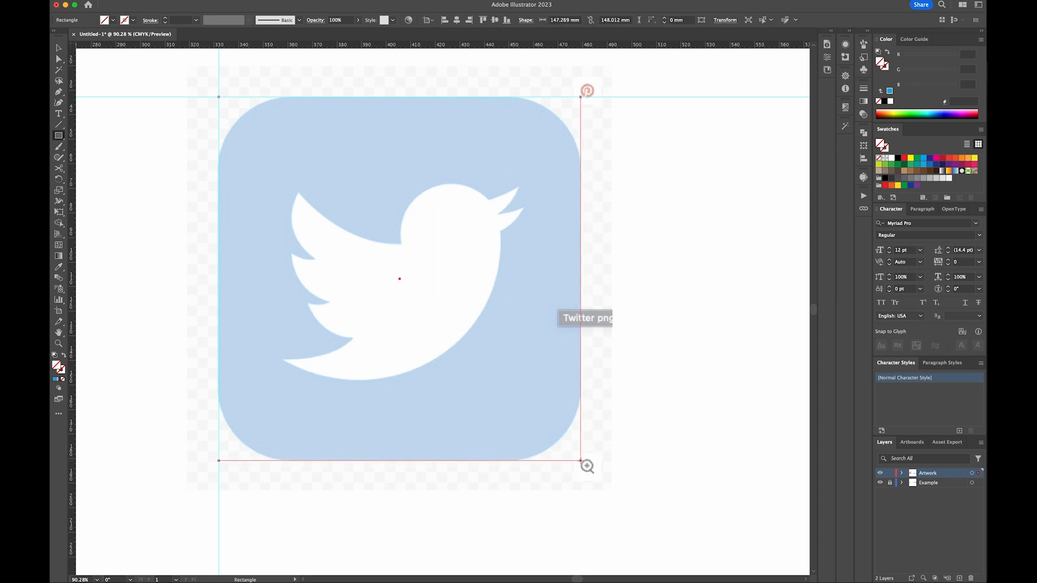
Give the rectangle a 1 pt blue 27a1de stroke with no fill
key(a)
key(m)
key(a)
click(56, 381)
key(m)
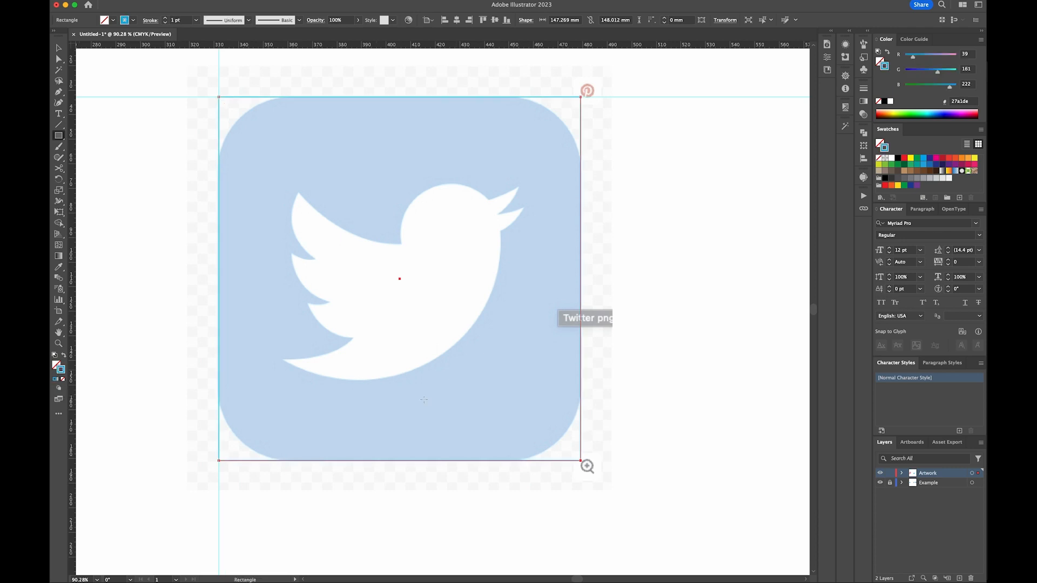
Round all four corners of the rectangle to about 29 mm to match the reference badge
key(v)
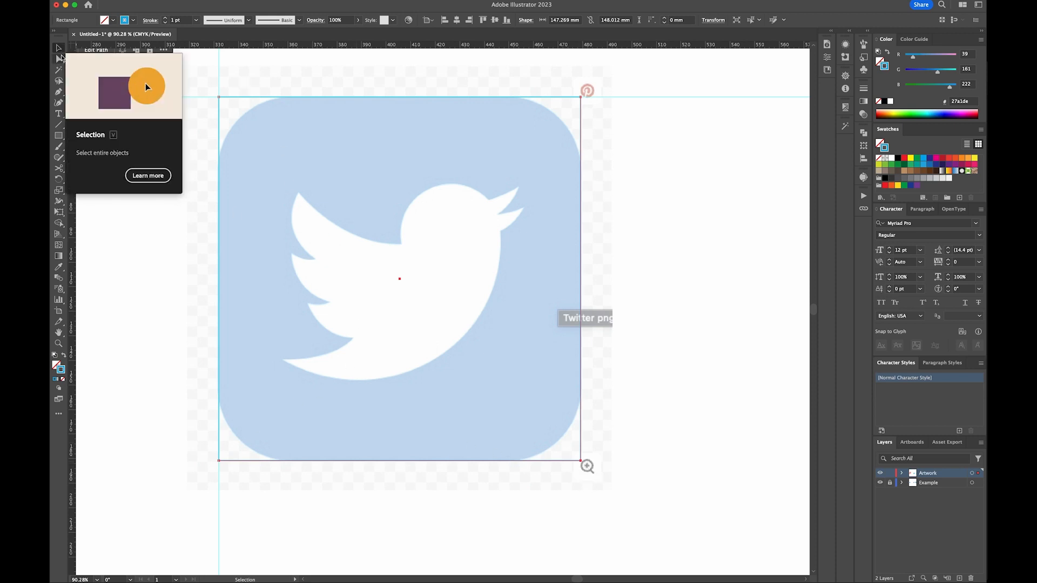
key(a)
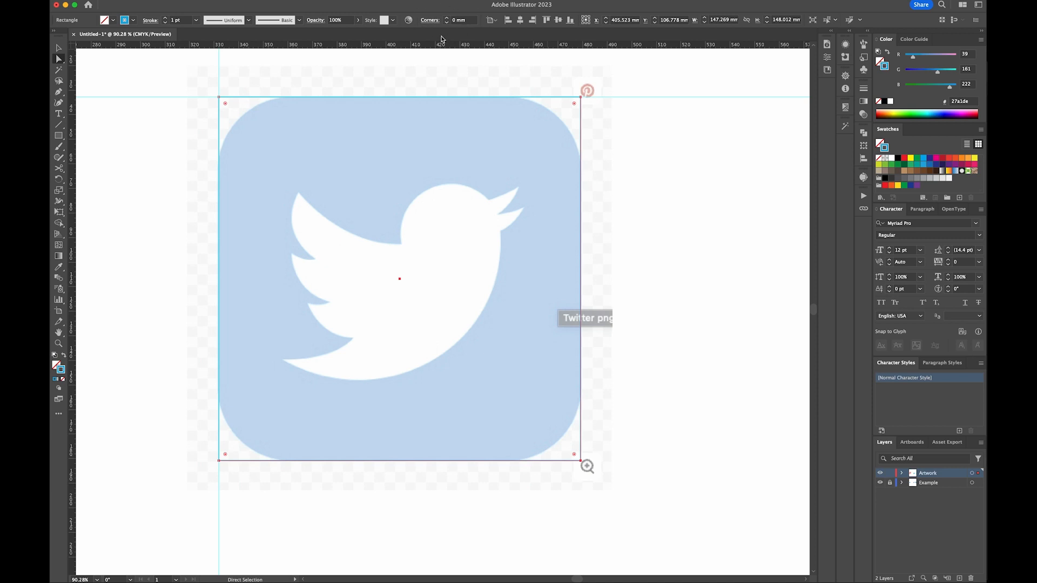
click(59, 48)
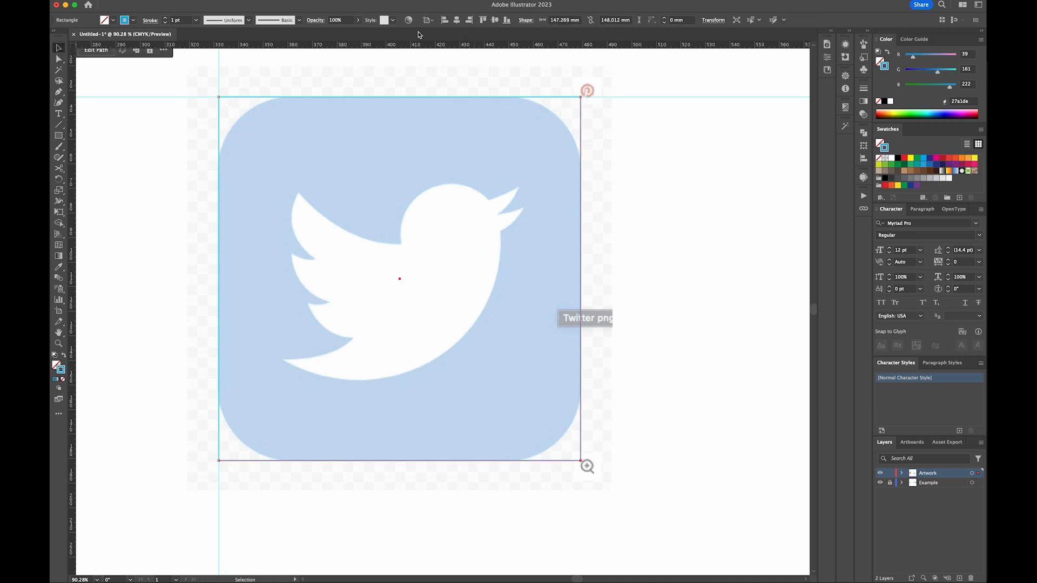
click(59, 58)
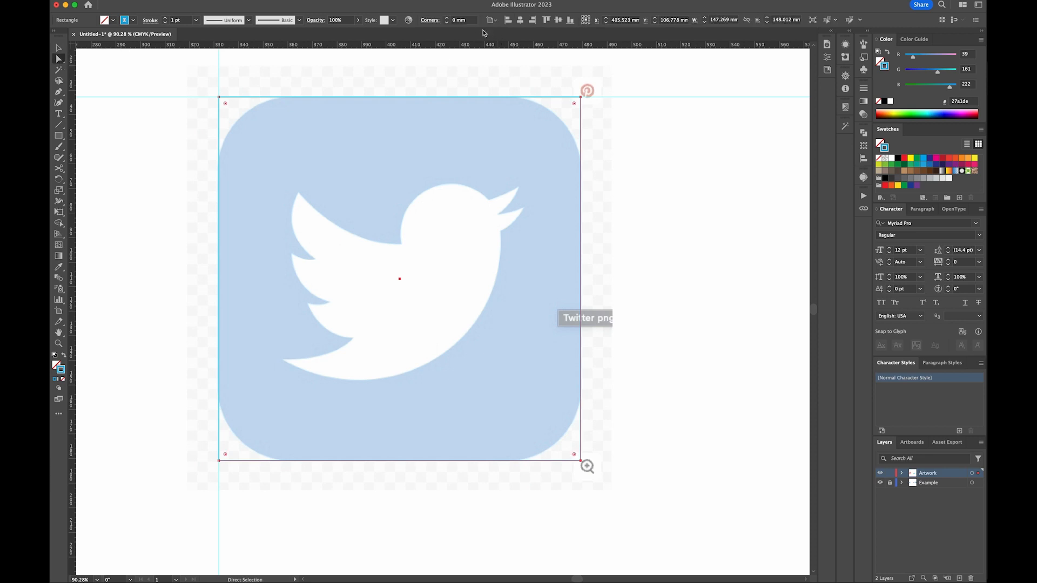
click(447, 18)
click(447, 18)
click(446, 18)
click(446, 17)
click(446, 18)
click(446, 18)
click(447, 18)
click(446, 18)
click(447, 18)
click(447, 17)
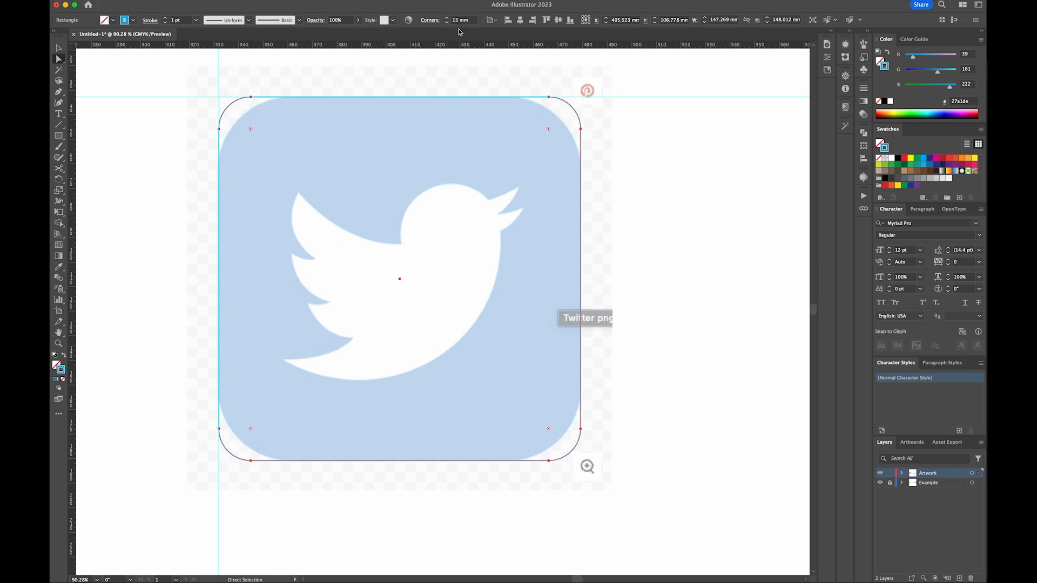
drag(251, 129, 308, 158)
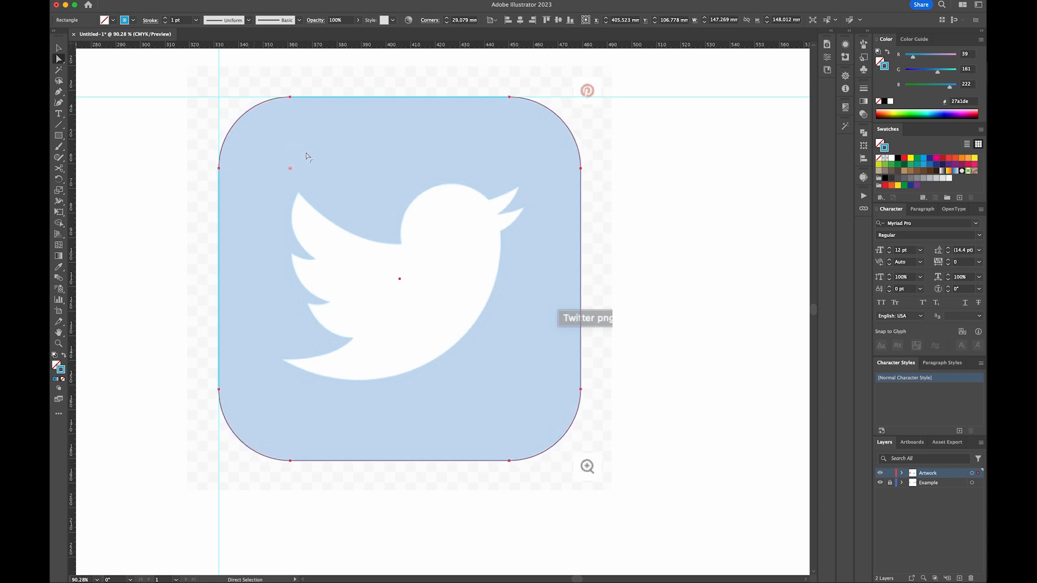
click(135, 95)
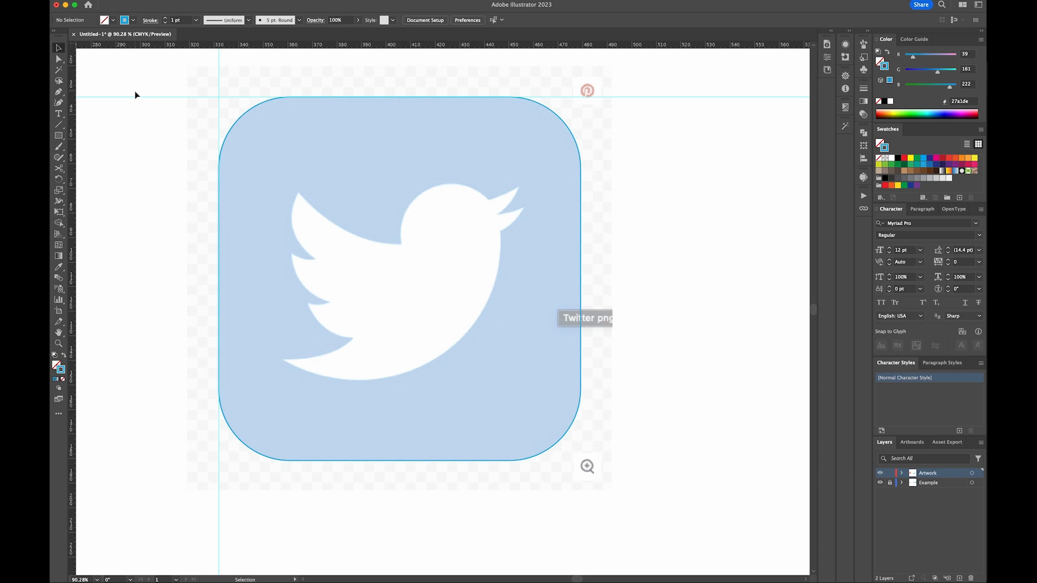
Move the blue bird over the badge and copy the rounded square's unfilled blue outline style onto it with the Eyedropper
key(super+minus)
key(super+minus)
key(super+minus)
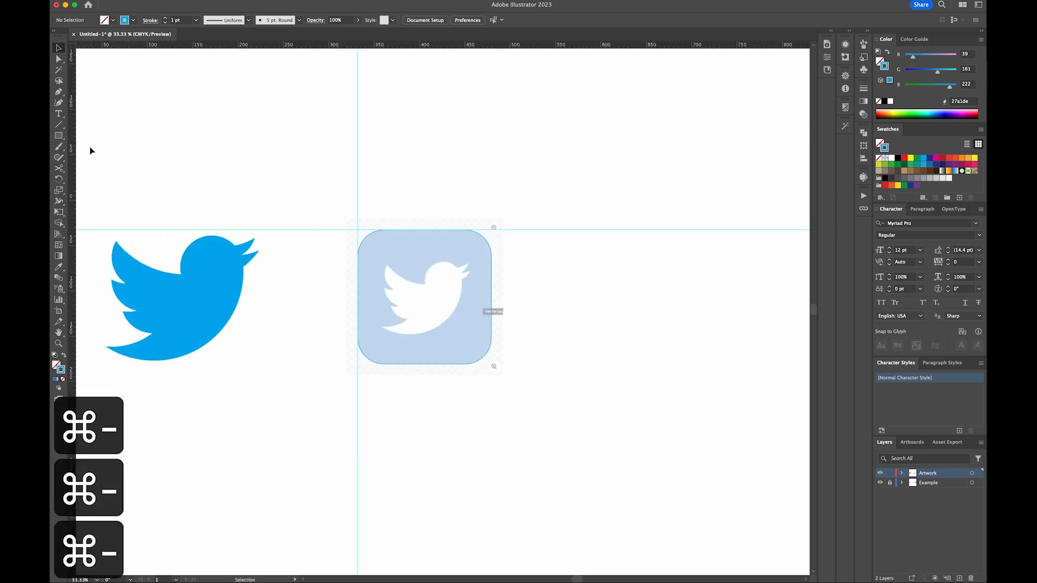
key(v)
click(212, 264)
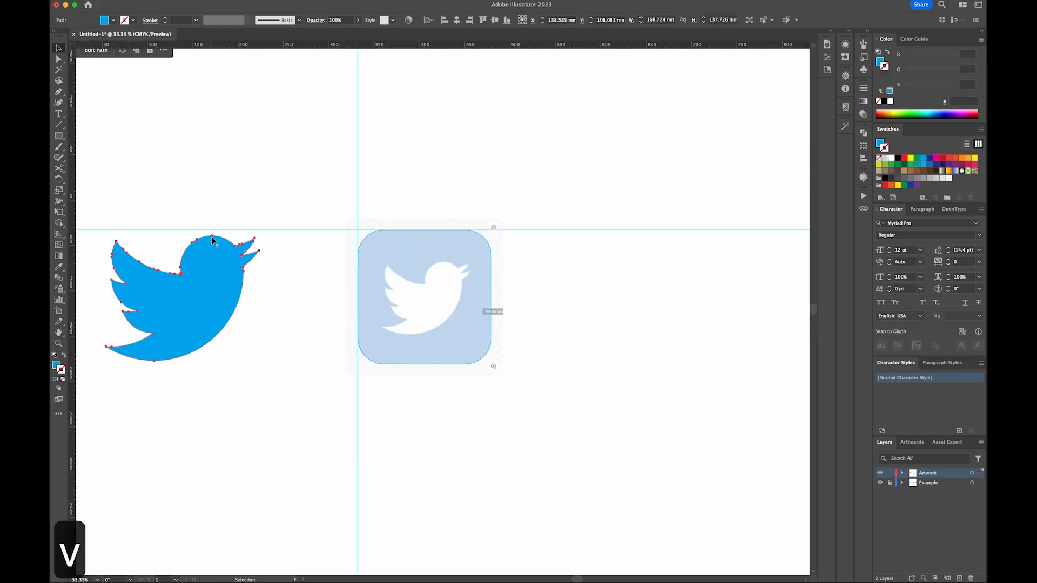
drag(212, 238, 456, 270)
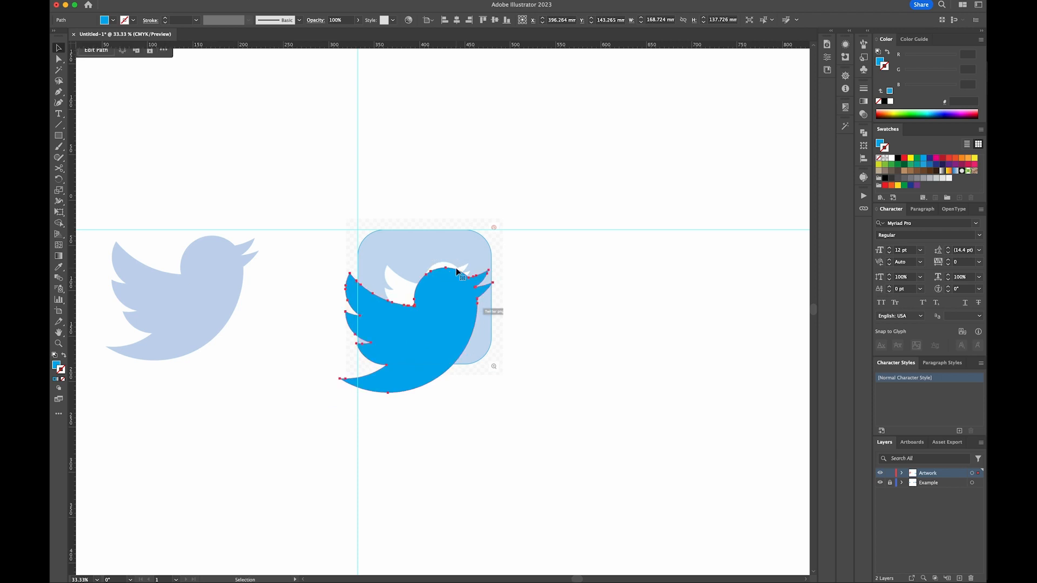
key(i)
click(493, 246)
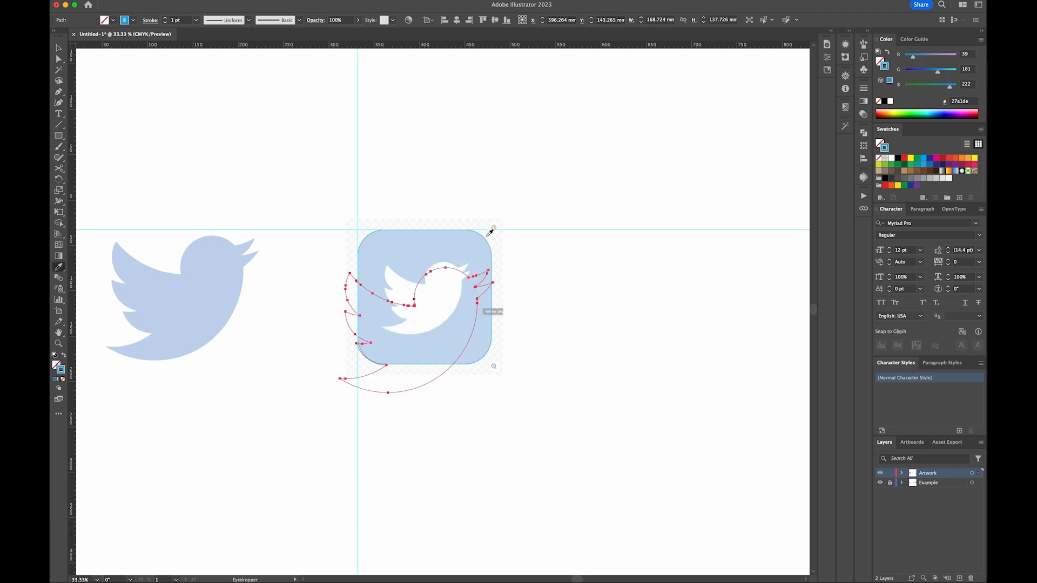
Align the bird outline's upper beak tip with the reference bird and scale the outline down to about 99 by 81 mm
key(z)
drag(324, 227, 546, 438)
key(v)
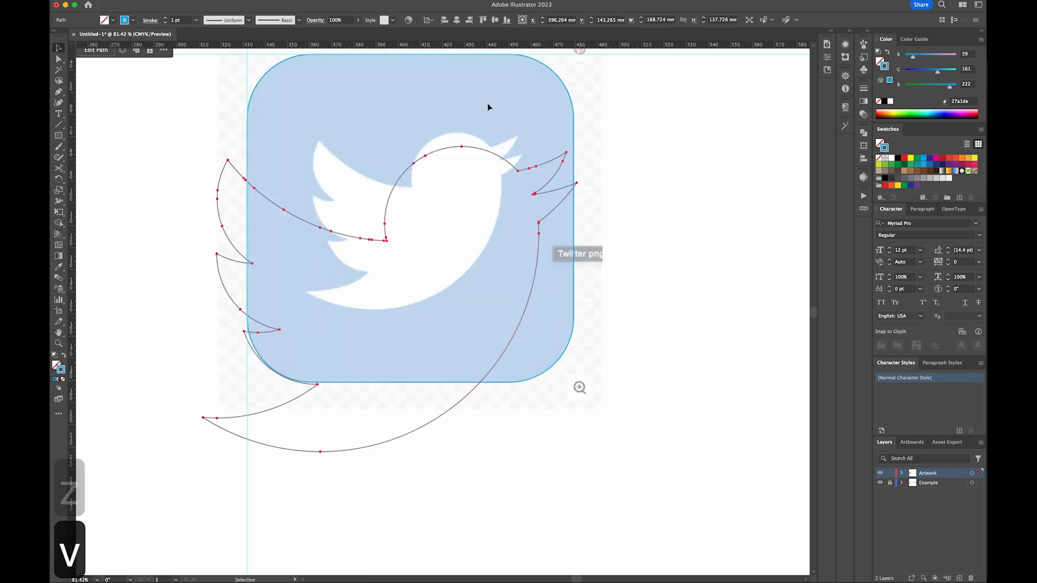
drag(566, 156, 518, 138)
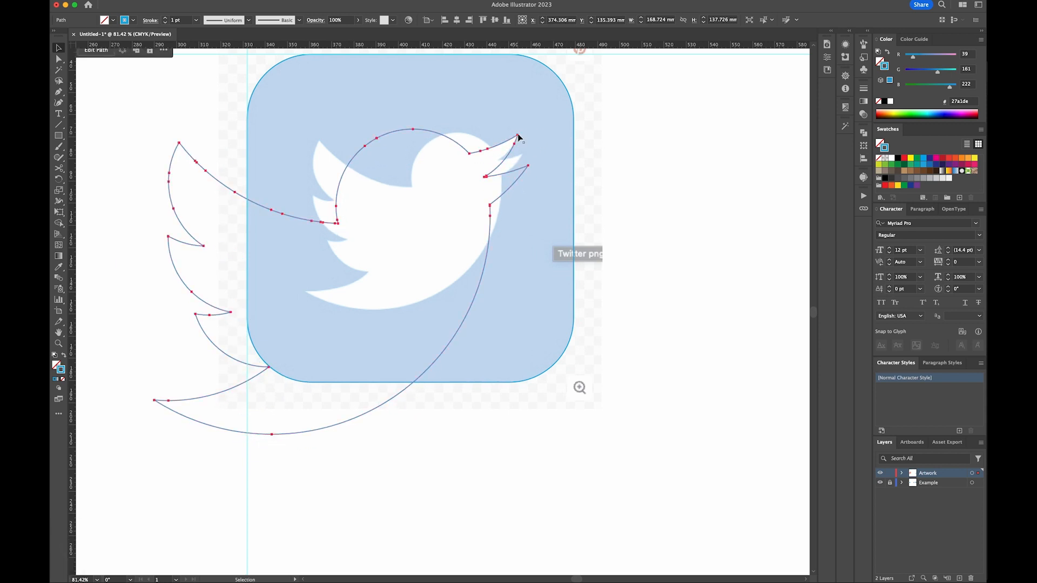
key(s)
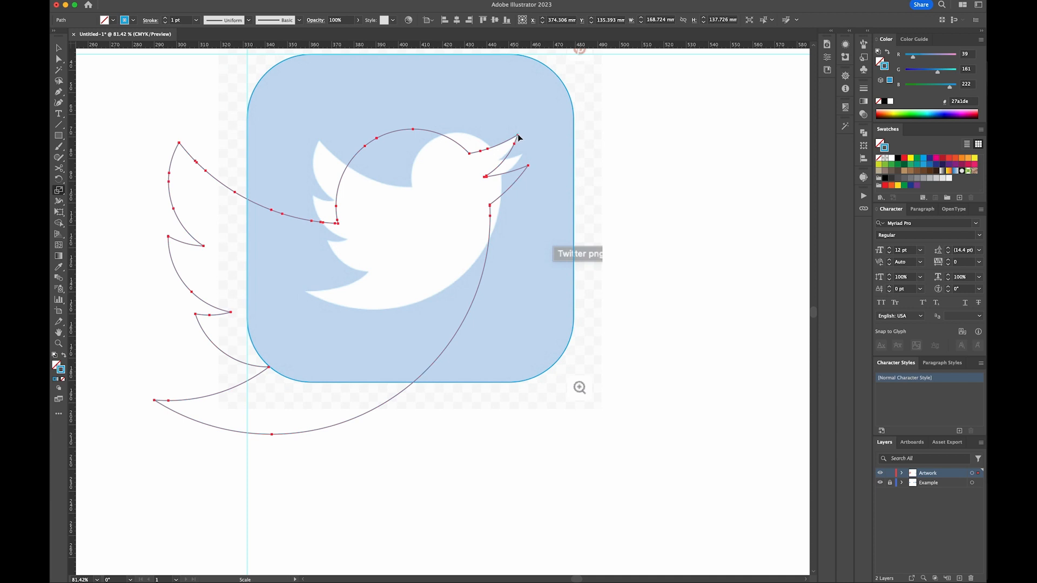
key(s)
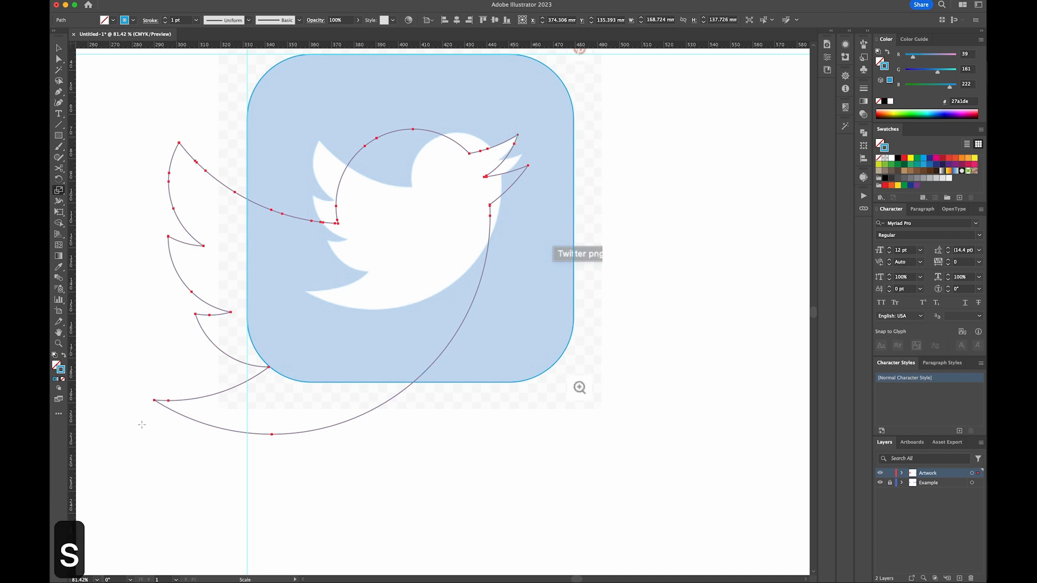
drag(138, 430, 293, 312)
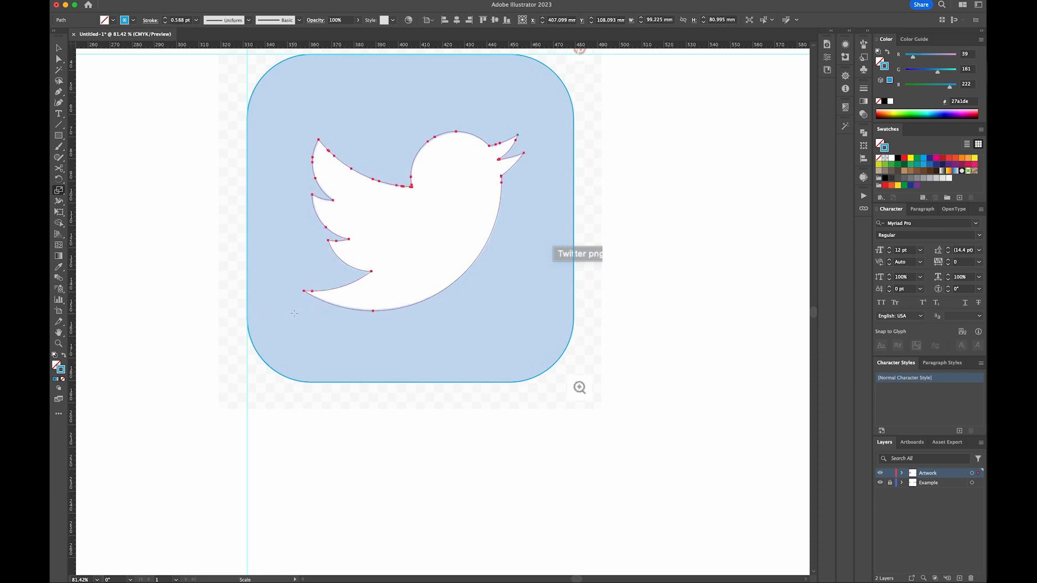
Nudge the bird outline slightly to the right to match the white reference bird
key(shift)
key(shift)
key(shift)
key(shift+Right)
key(shift+Right)
key(shift+Left)
key(shift+Left)
key(shift+Left)
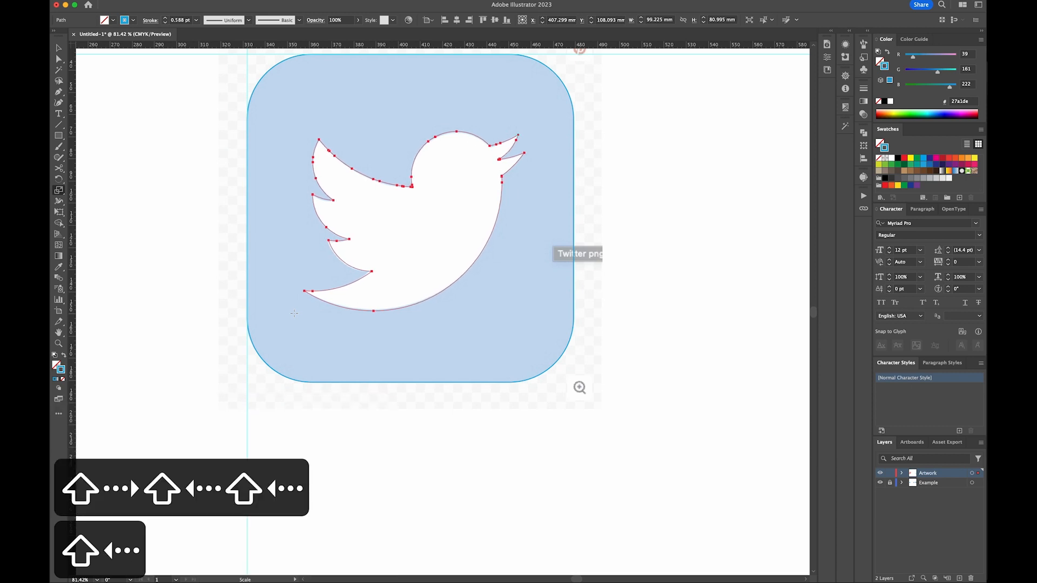
key(shift+Left)
key(shift+Right)
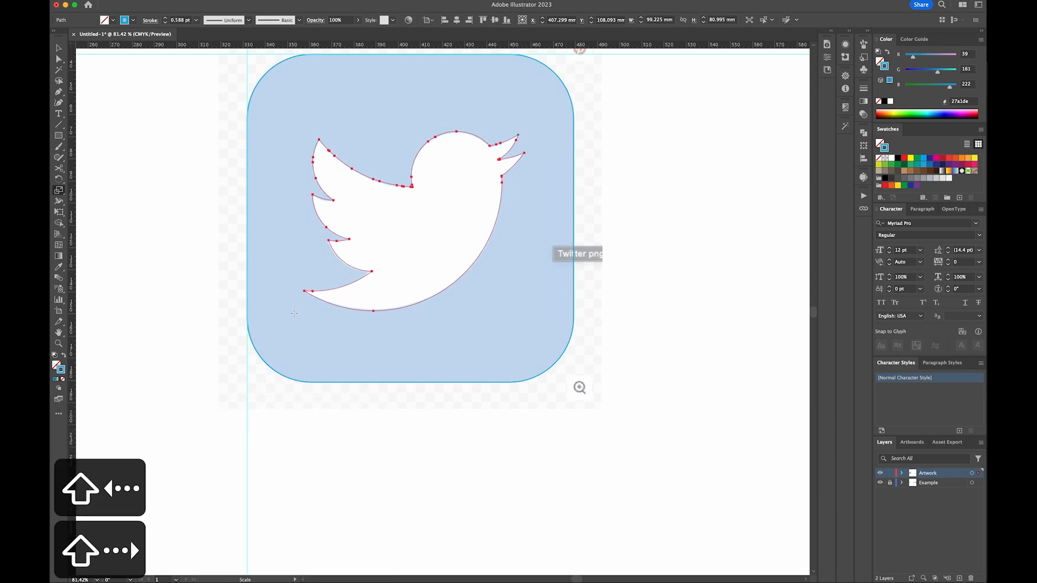
Match the bird outline's stroke to the rounded square's 1 pt stroke with the Eyedropper and deselect the bird
key(super+minus)
key(super+minus)
key(super+minus)
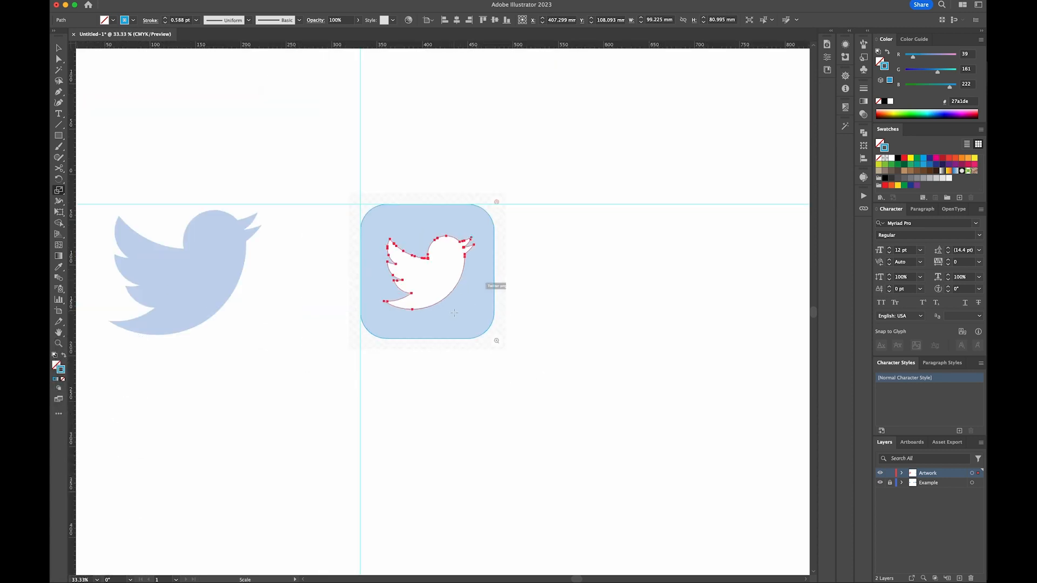
key(v)
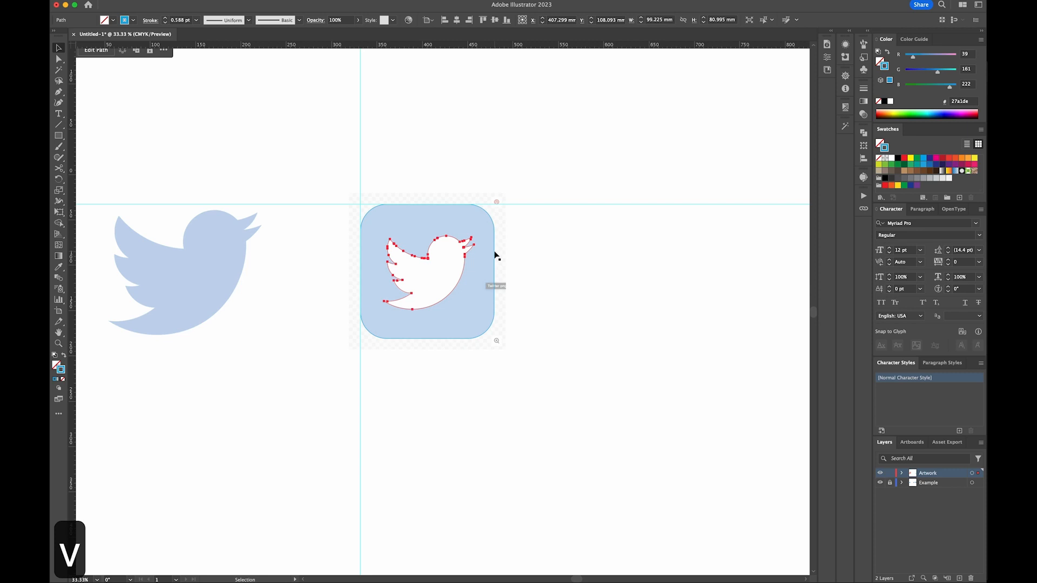
key(i)
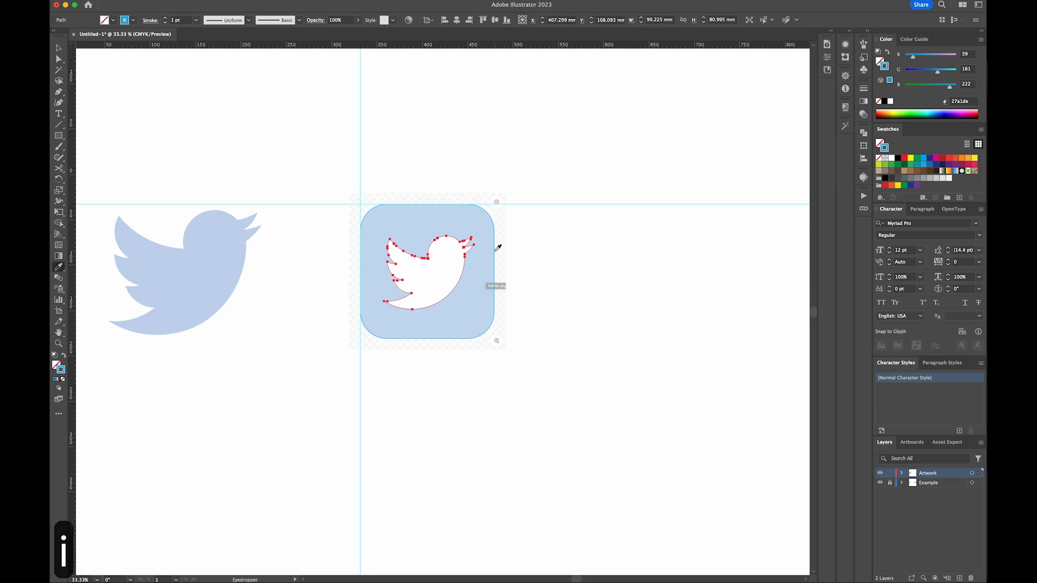
key(v)
click(544, 256)
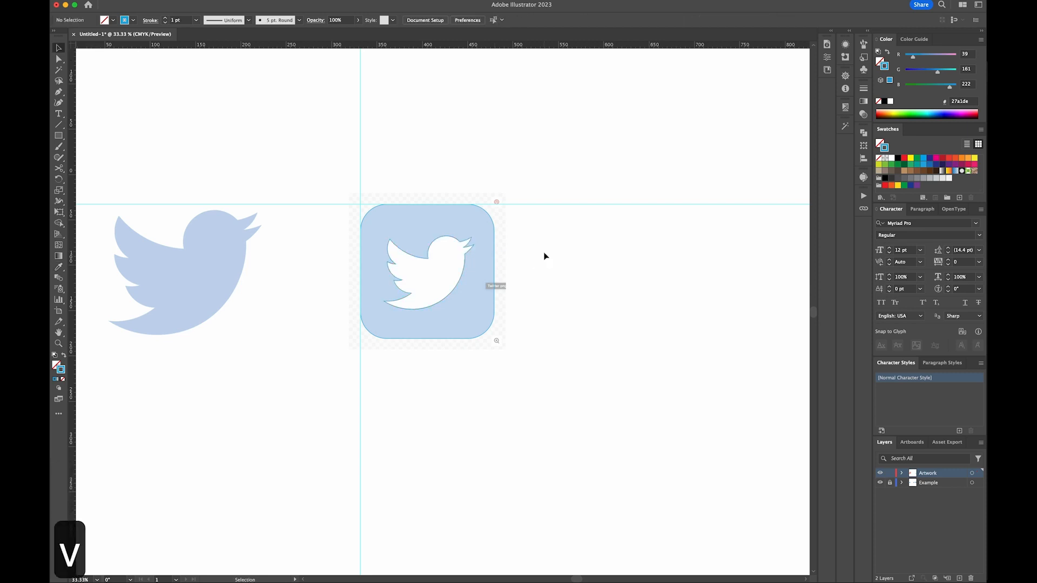
Check the bird and rounded-square outlines, clear the selection and hide the Example layer
click(401, 310)
click(494, 321)
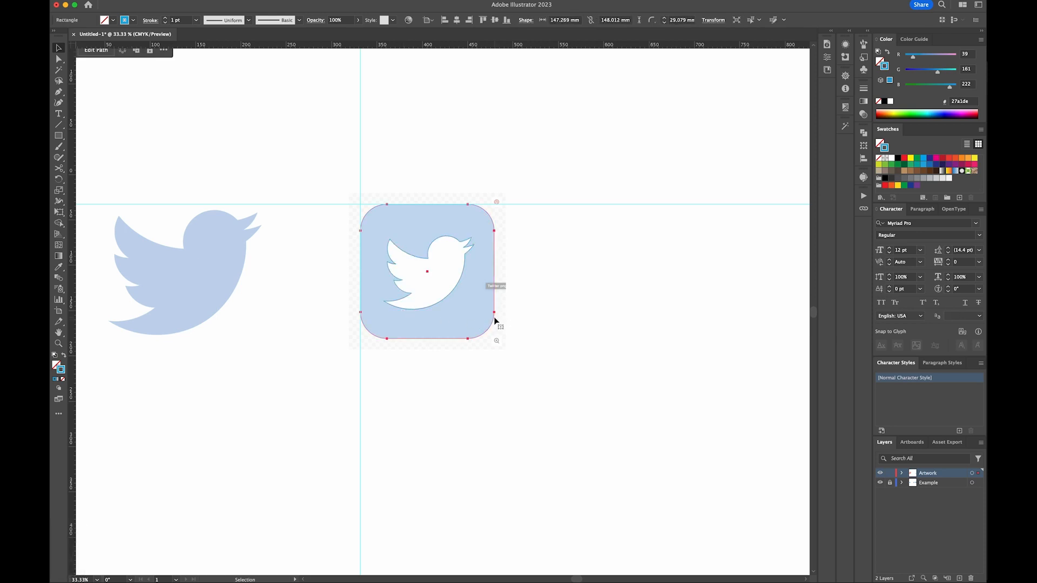
click(547, 335)
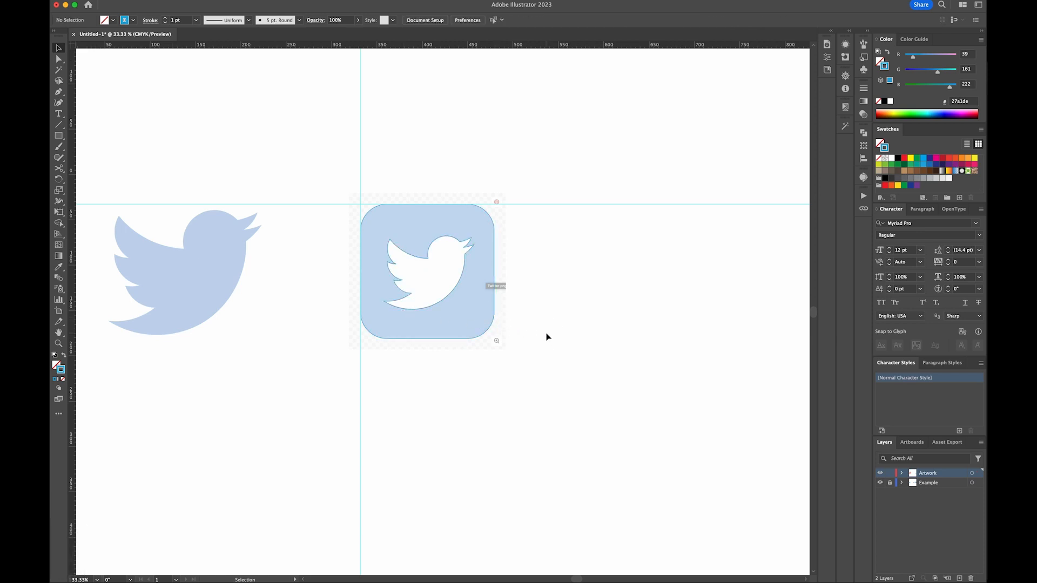
click(880, 482)
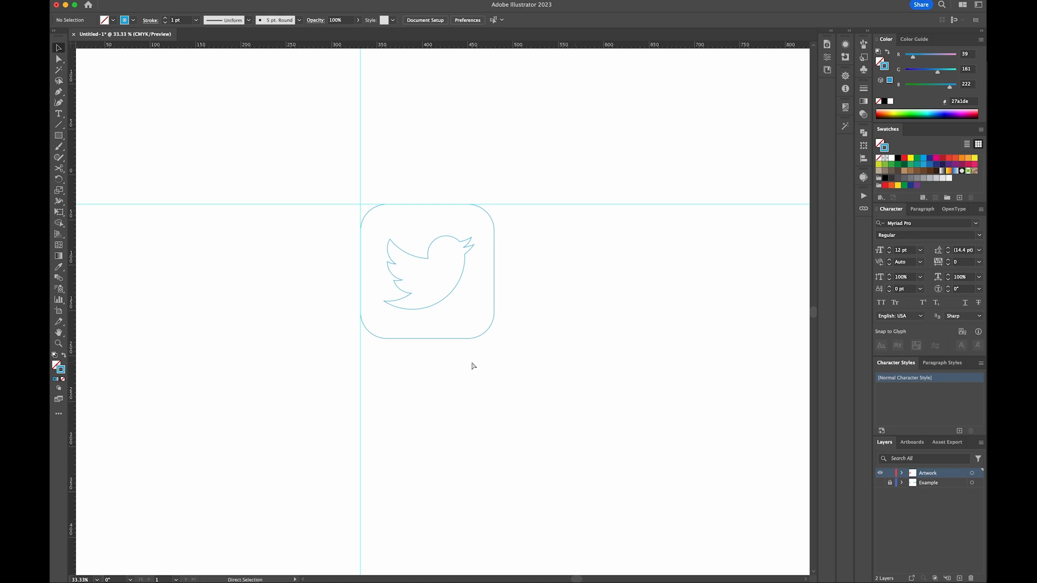
Swap the rounded square's fill and stroke so it is filled with blue 27a1de and has no stroke
key(super+equal)
key(super+equal)
click(511, 370)
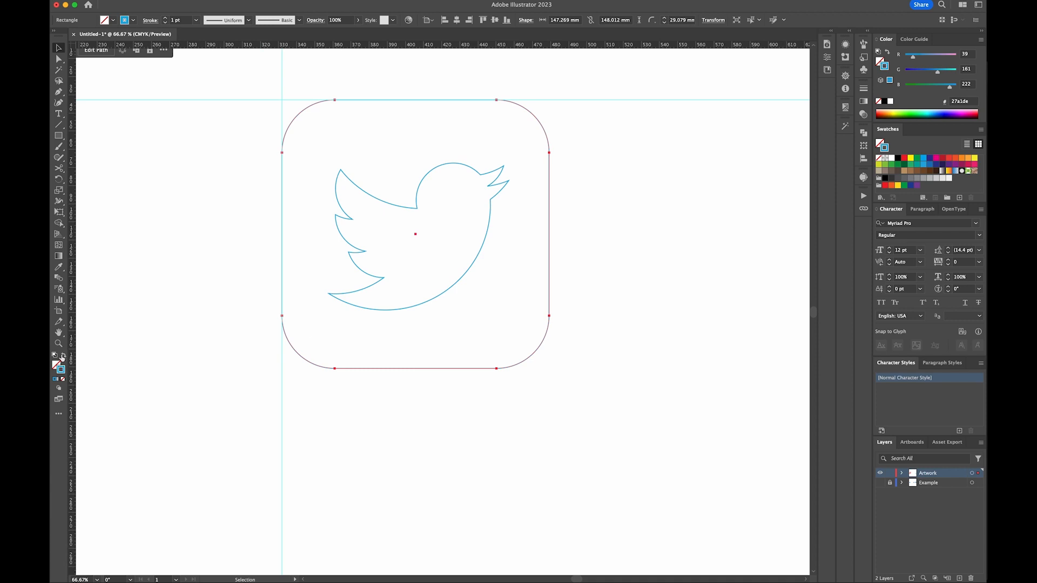
key(shift+x)
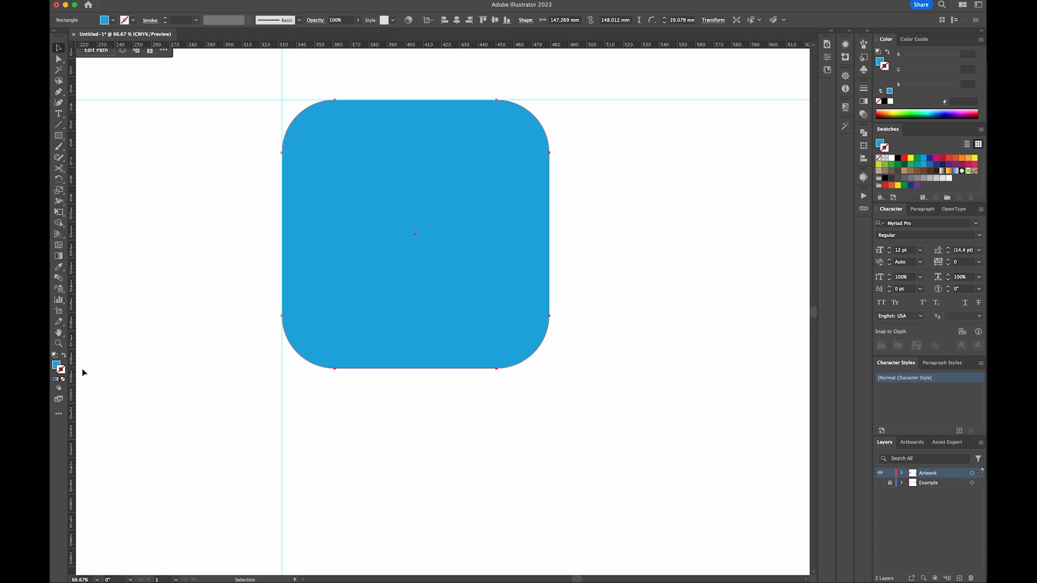
Select only the blue rounded square and send it to the back, behind the bird outline
key(x)
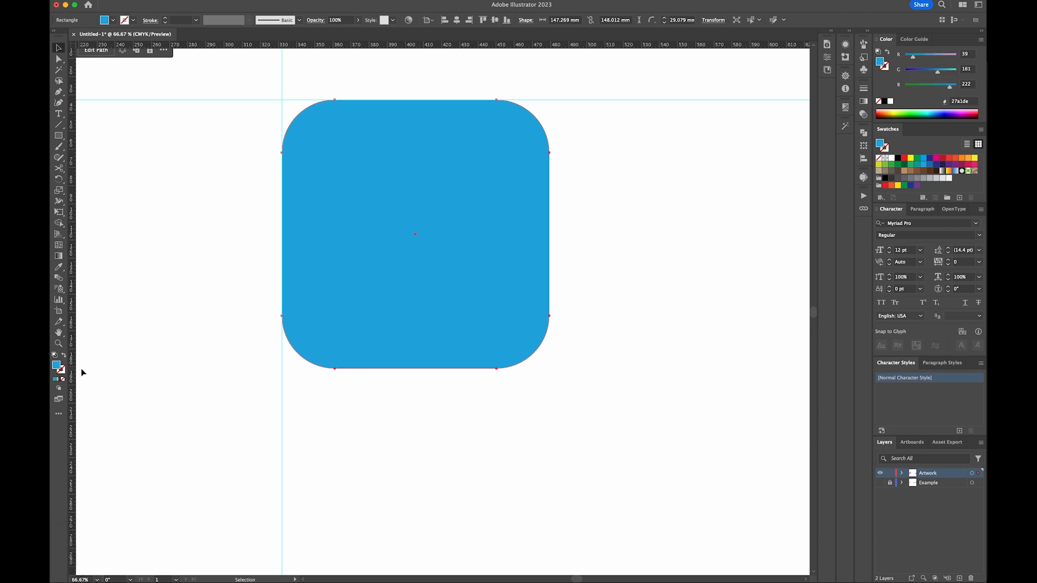
drag(536, 398, 363, 253)
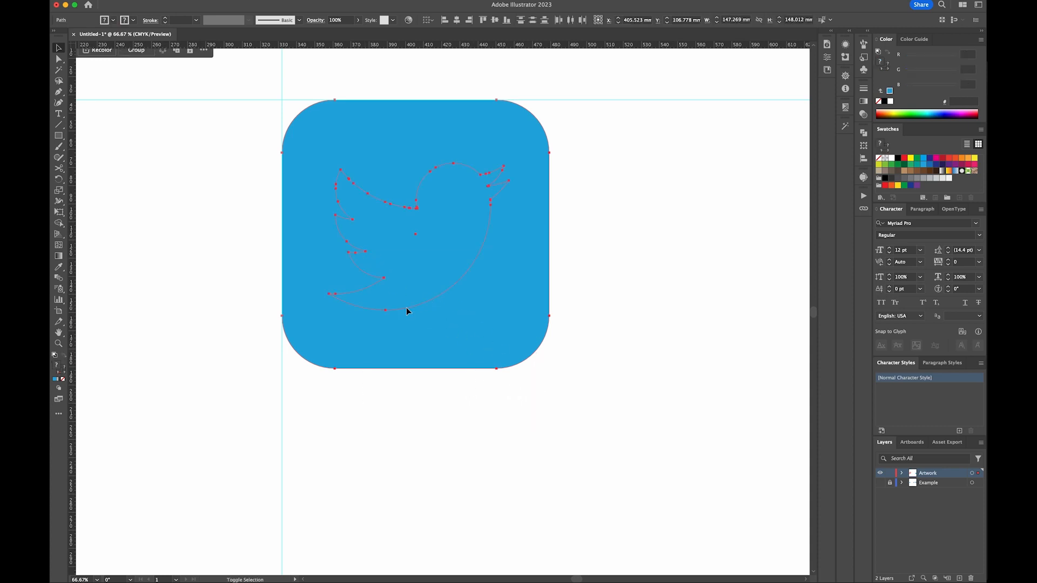
shift+click(386, 311)
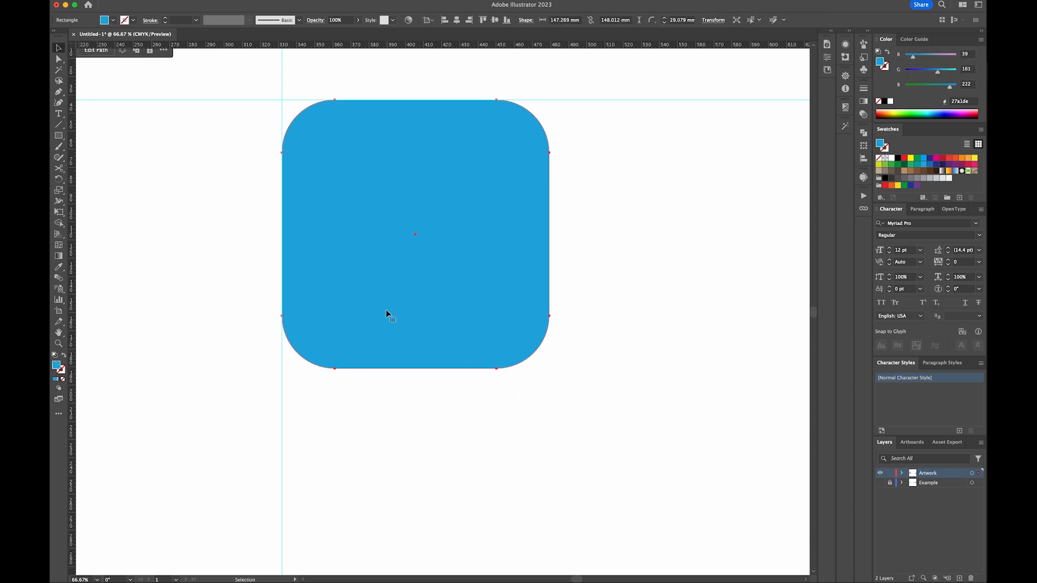
key(shift+space)
key(shift+super+bracketleft)
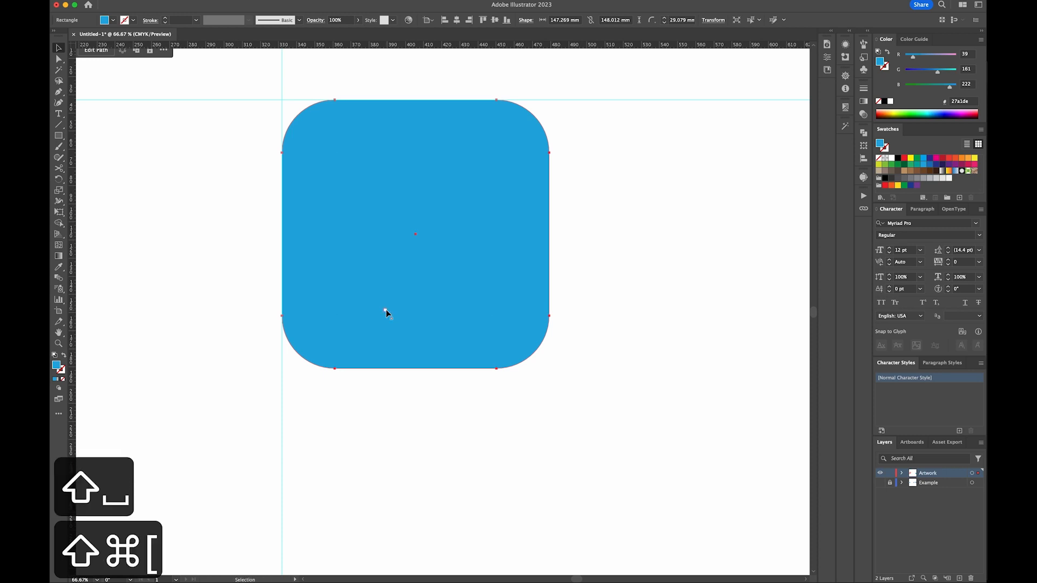
Fill the bird with white, remove its stroke and deselect it
click(386, 309)
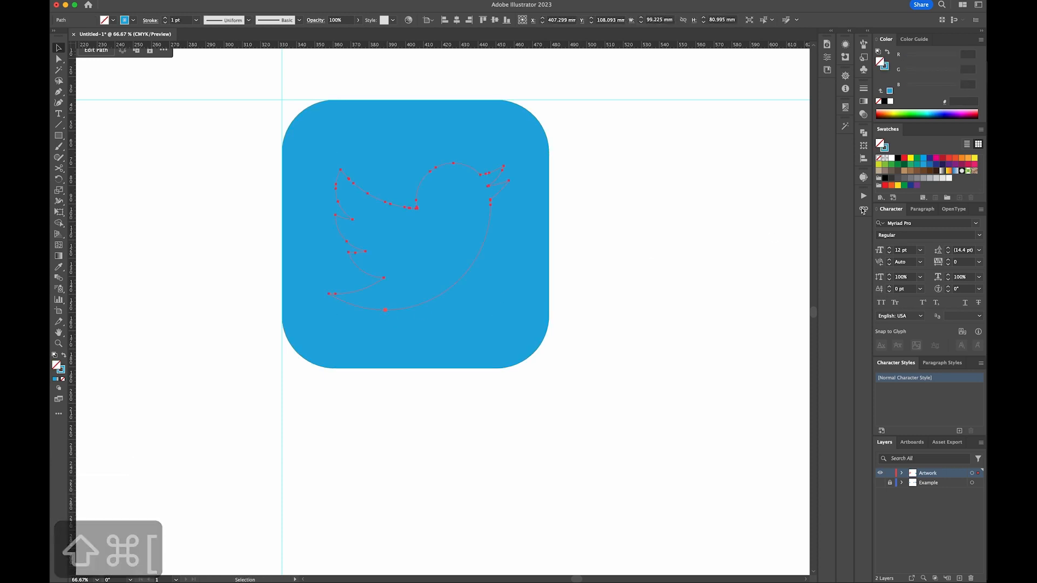
click(885, 148)
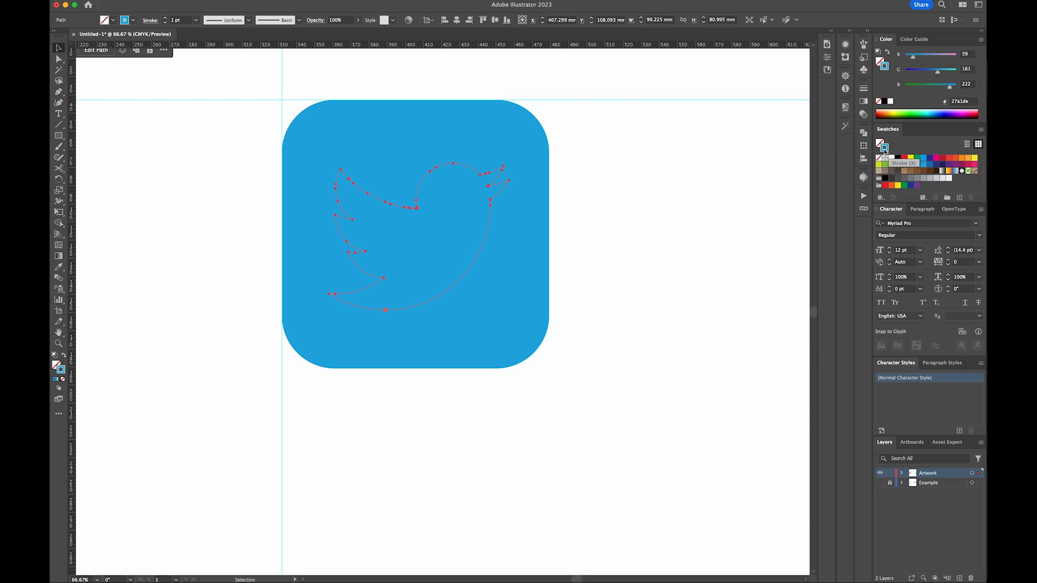
key(super+z)
key(shift+super+bracketright)
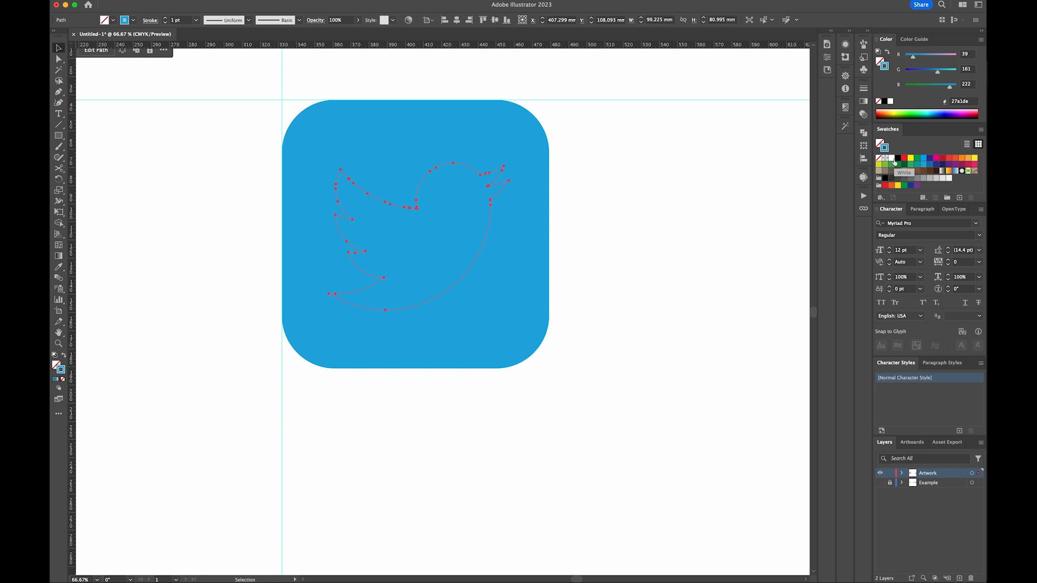
click(892, 160)
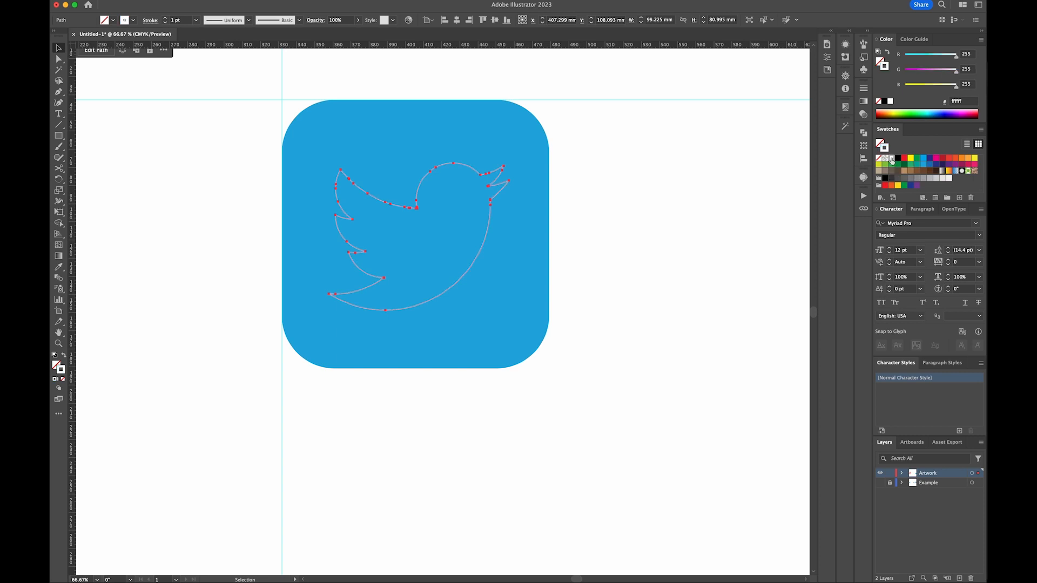
key(shift+x)
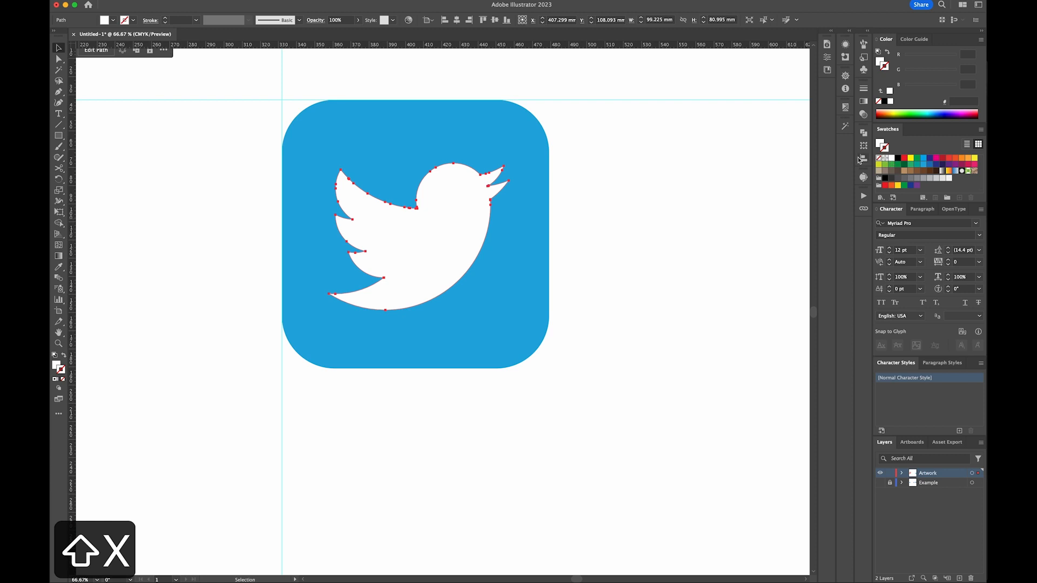
key(x)
key(x)
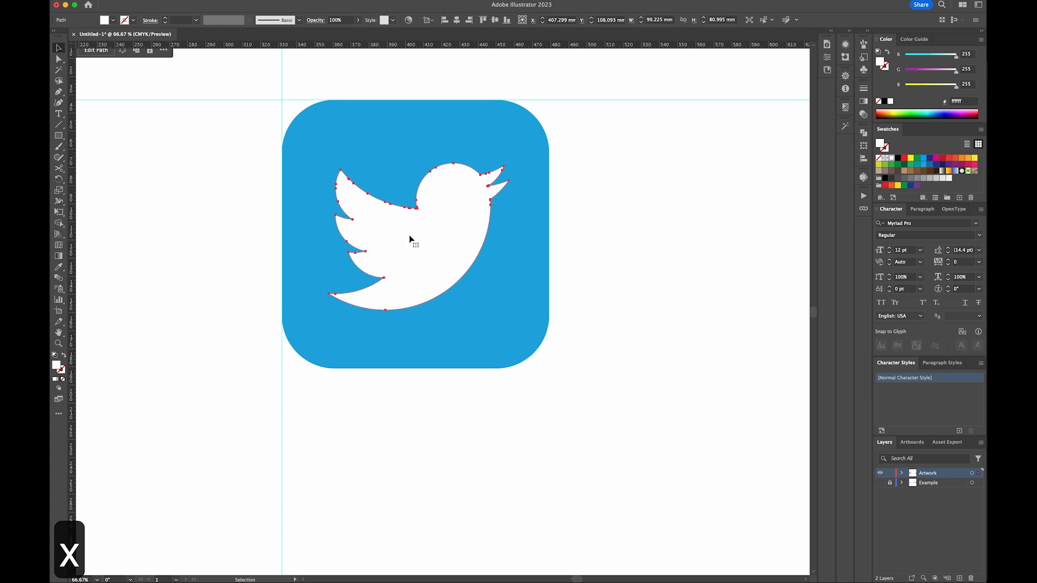
click(189, 168)
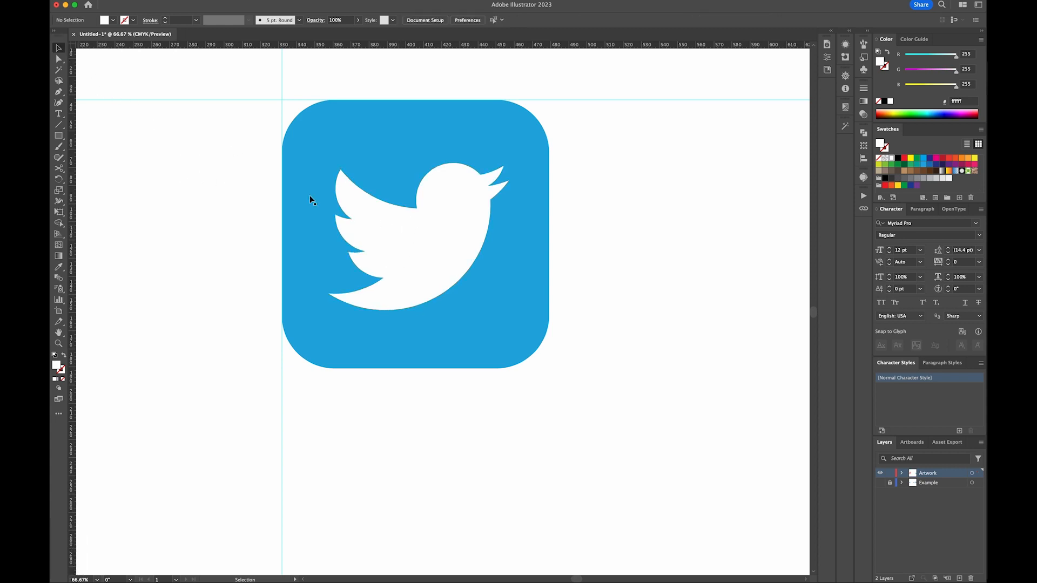
Duplicate the rounded-square badge with its bird horizontally to the right of the original and deselect the copy
key(a)
click(378, 174)
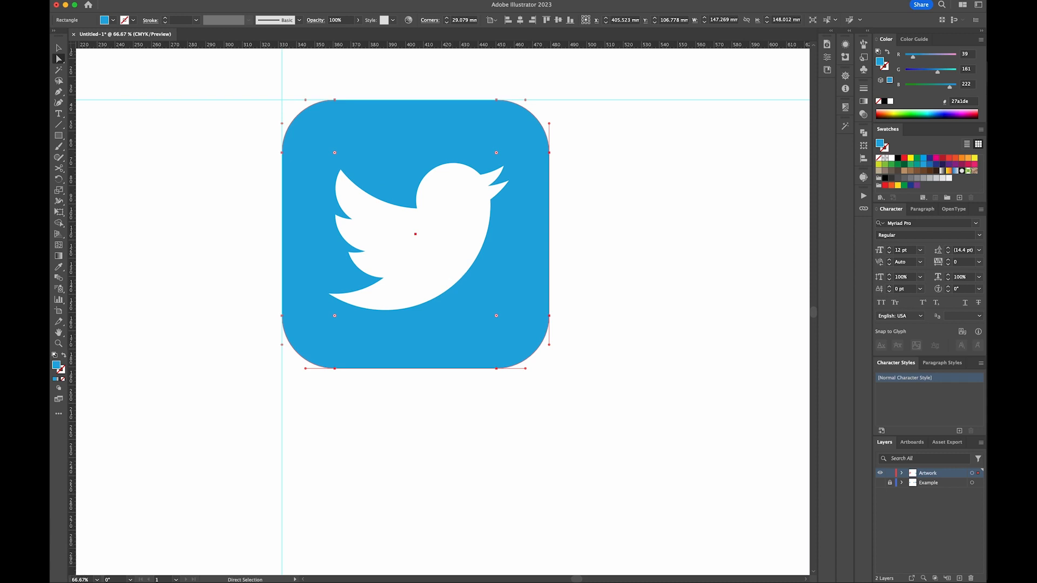
key(super+minus)
key(super+minus)
key(v)
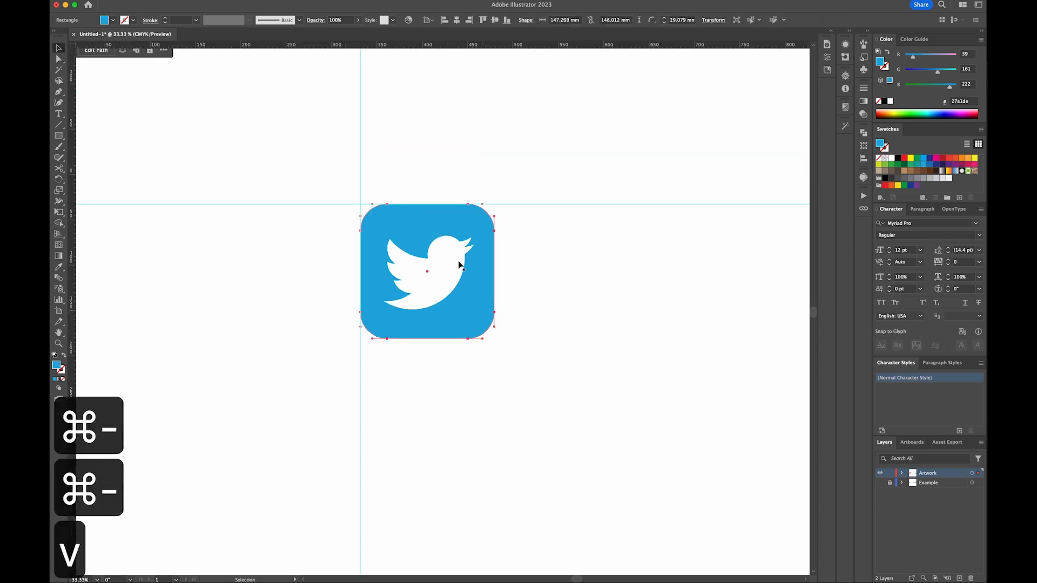
drag(534, 328, 356, 225)
drag(429, 273, 634, 273)
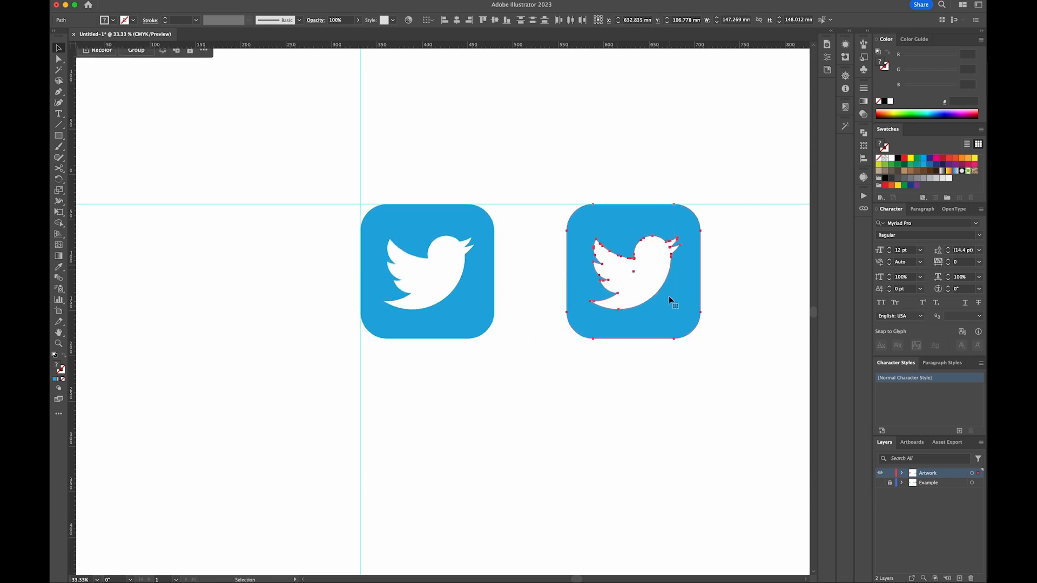
click(729, 291)
In outline view, draw a circle about 153 mm in diameter from the centre of the copied badge
key(space)
drag(729, 283, 594, 293)
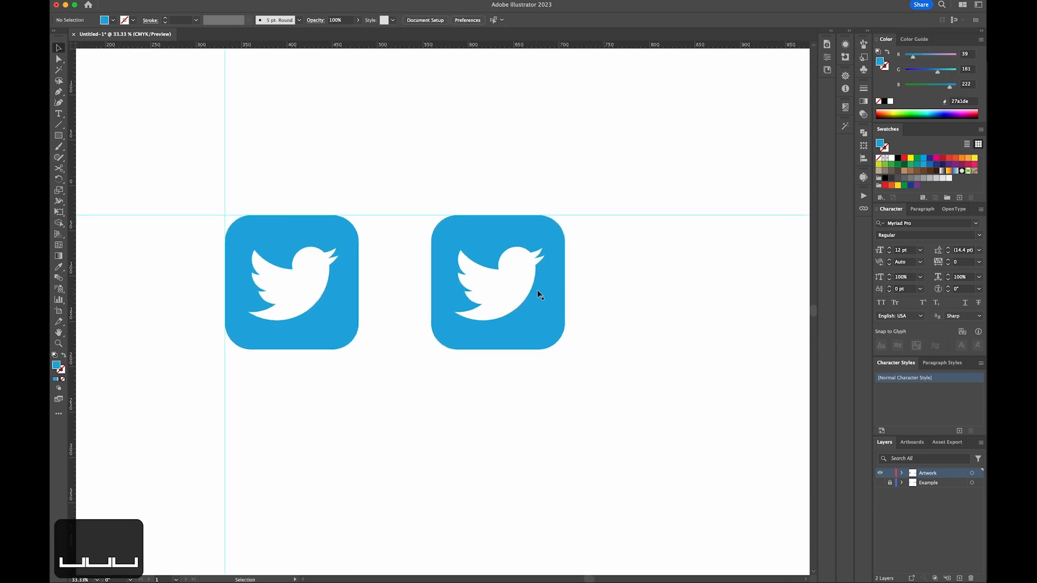
key(z)
drag(394, 188, 613, 403)
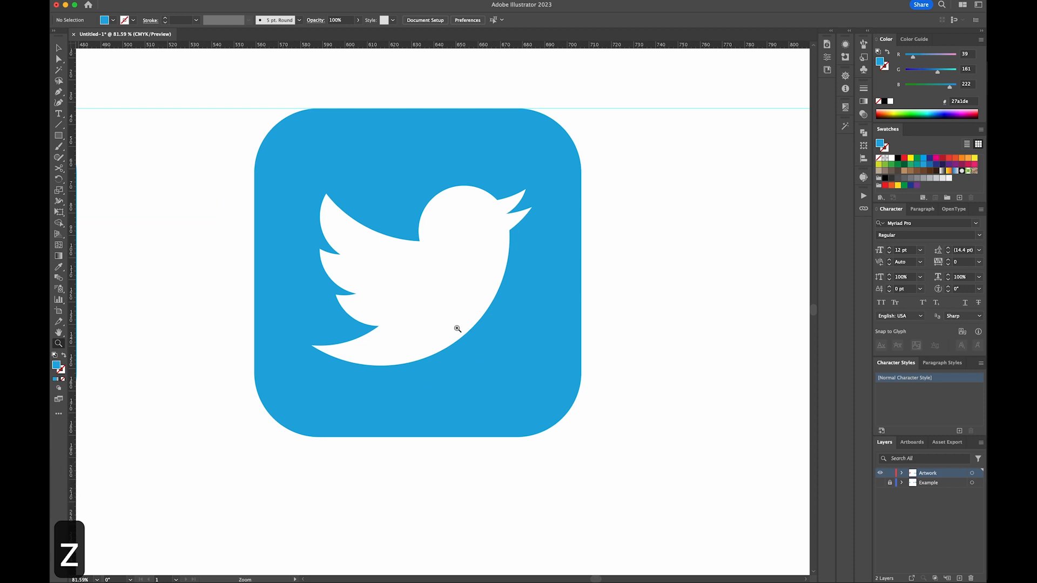
key(super+y)
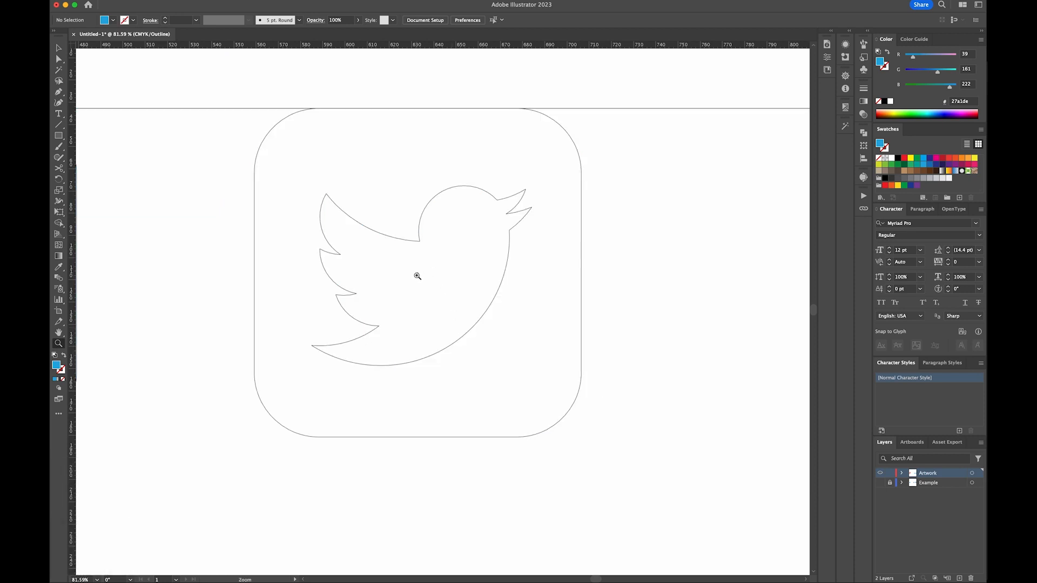
key(l)
drag(418, 272, 564, 443)
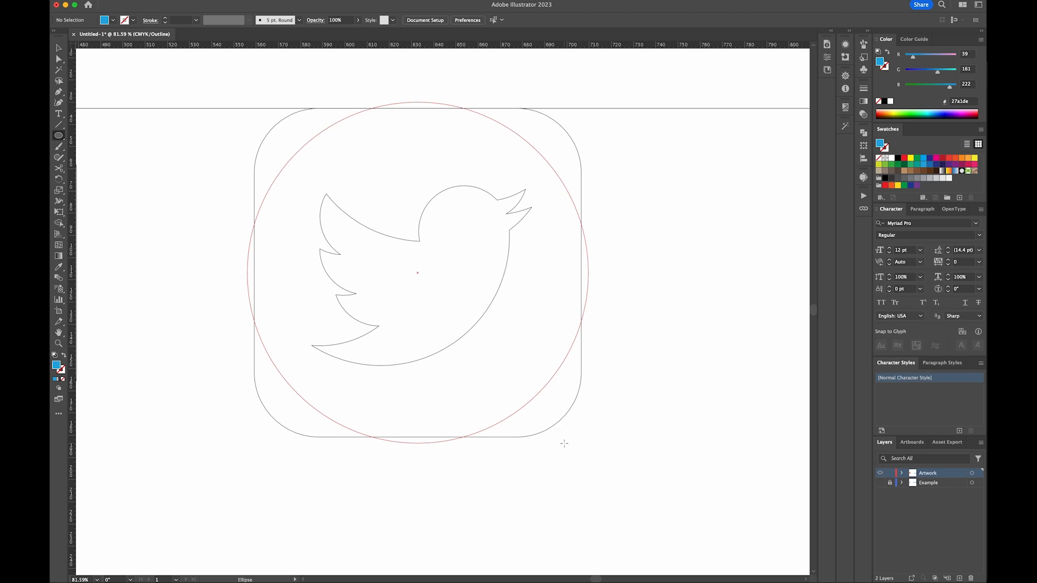
drag(564, 443, 563, 443)
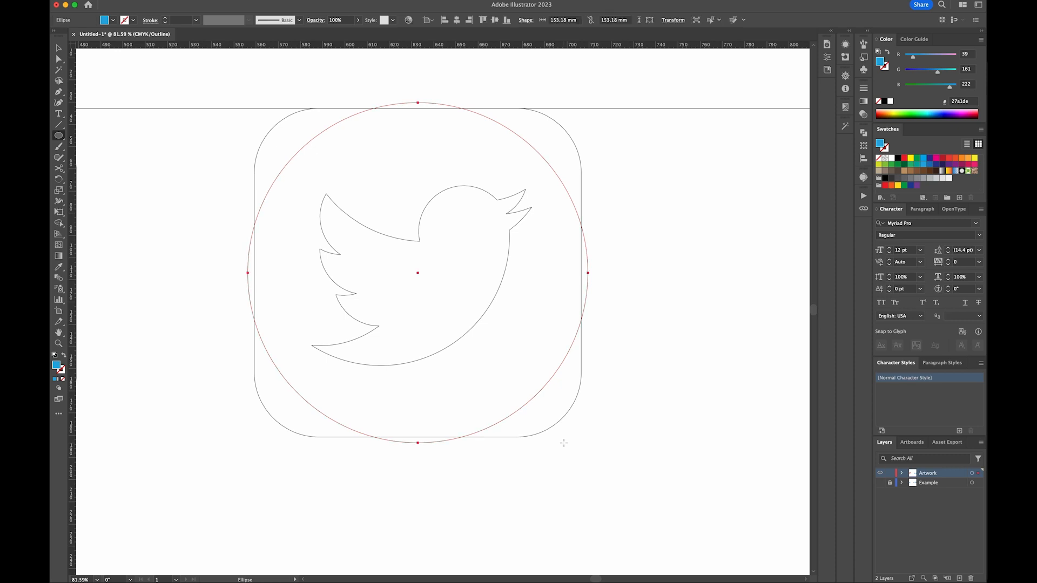
Return to preview, send the blue circle to the back and delete the rounded square from the copied badge
key(super+y)
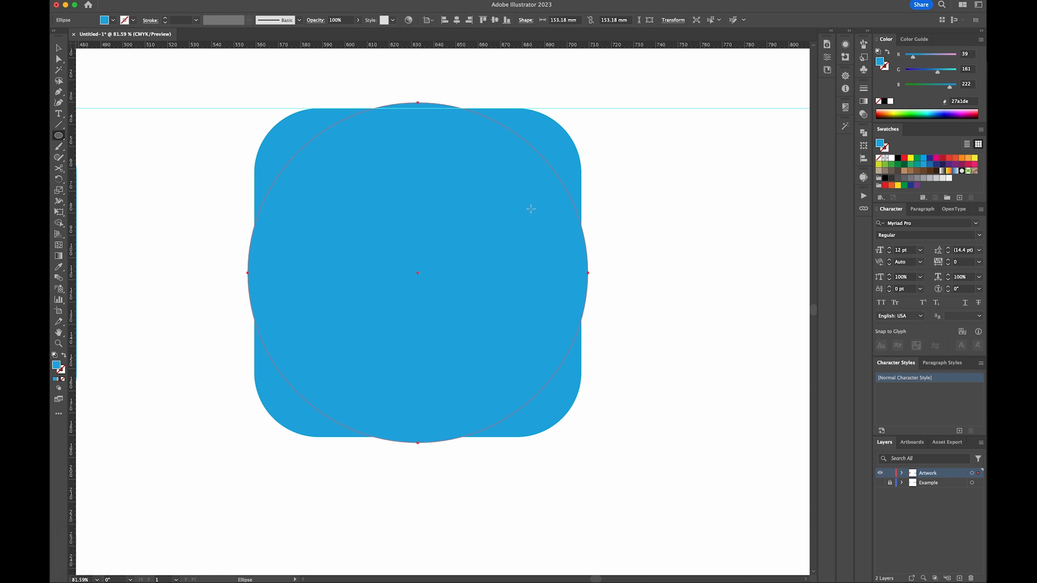
key(super)
key(super+shift+minus)
key(super+shift+bracketleft)
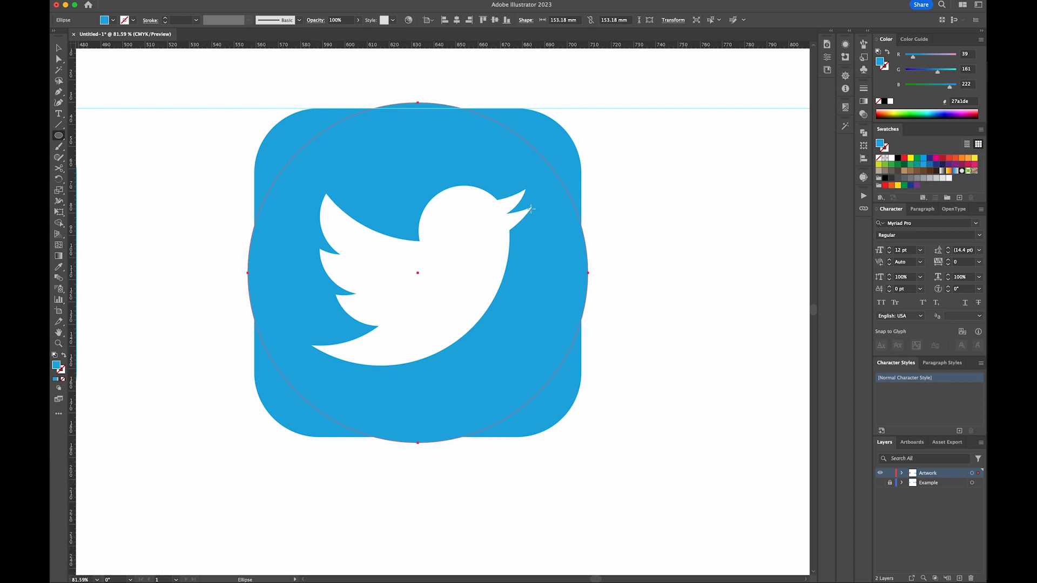
key(v)
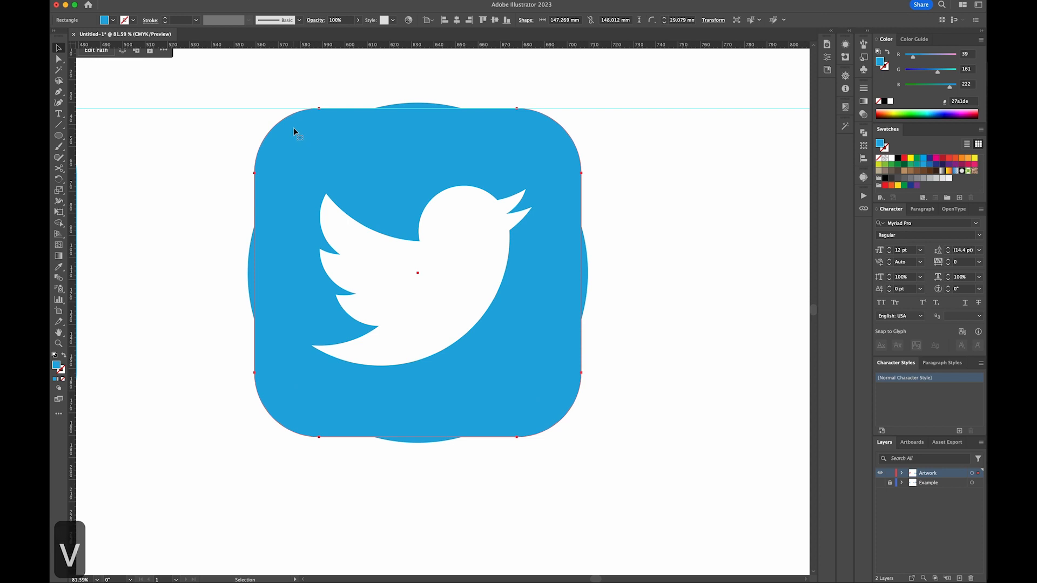
key(BackSpace)
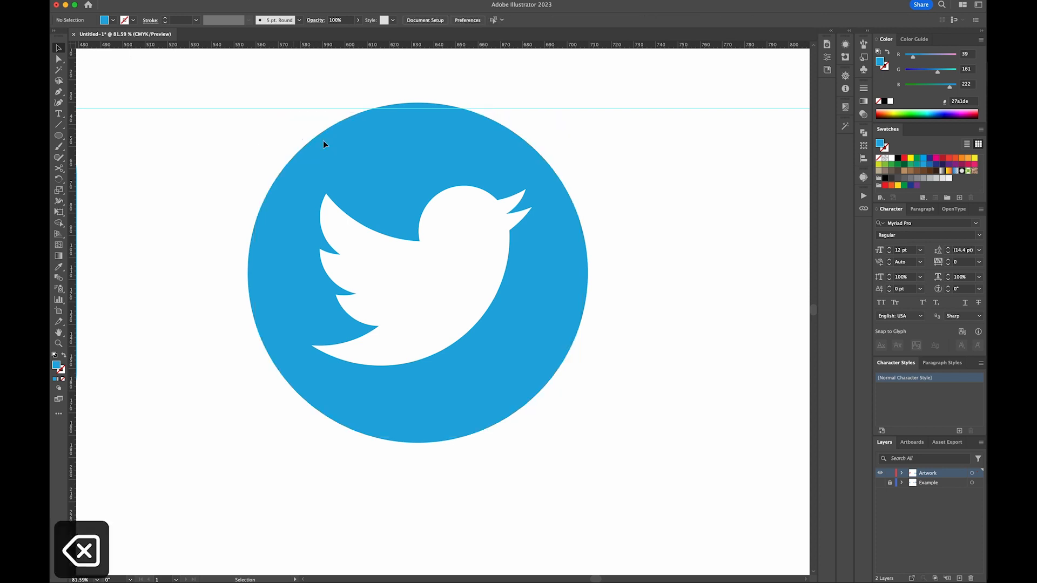
Nudge the blue circle about 1.5 mm left and 0.9 mm up to centre it around the bird
click(357, 144)
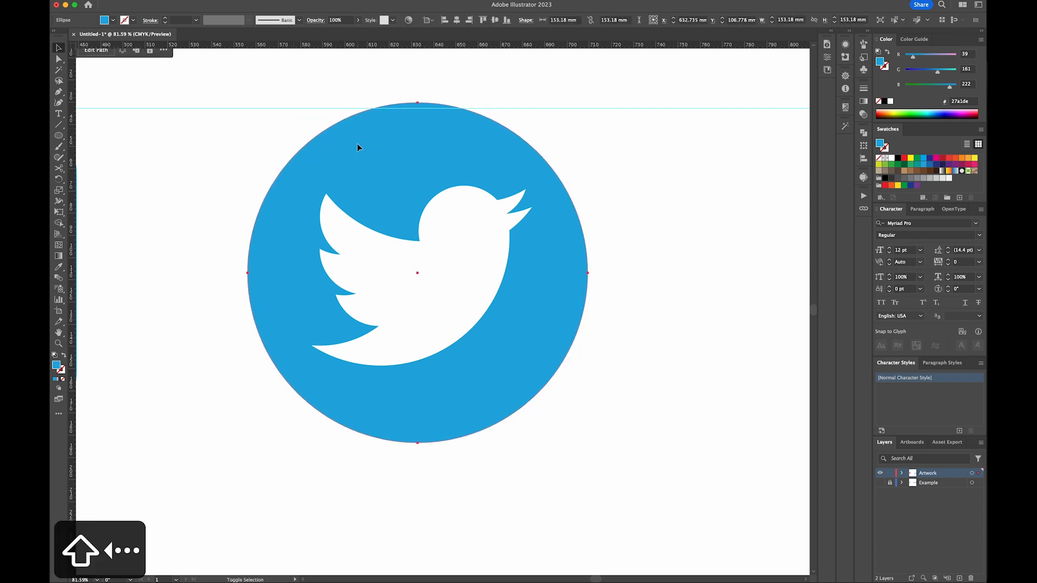
key(shift+Left)
key(shift+Left)
key(shift+Left)
key(shift+Left)
key(shift+Up)
key(shift+Up)
key(shift+Up)
key(shift+Up)
key(shift+Up)
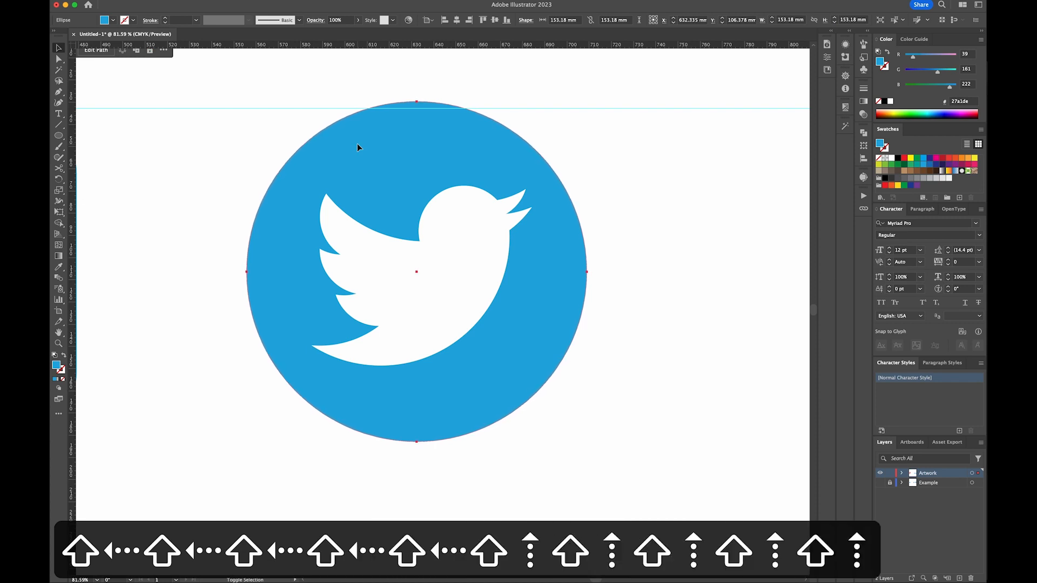
key(shift+Left)
key(shift+Left)
key(shift+Left)
key(shift+Left)
key(shift+Up)
key(shift+Up)
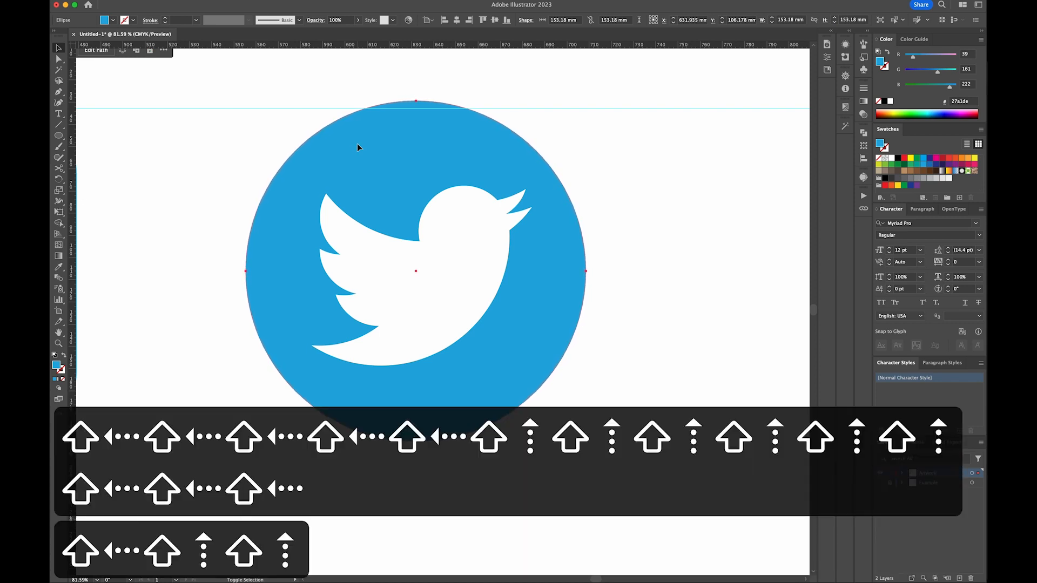
key(shift+Up)
key(shift+Left)
key(shift+Left)
key(shift+Left)
key(shift+Left)
key(shift+Up)
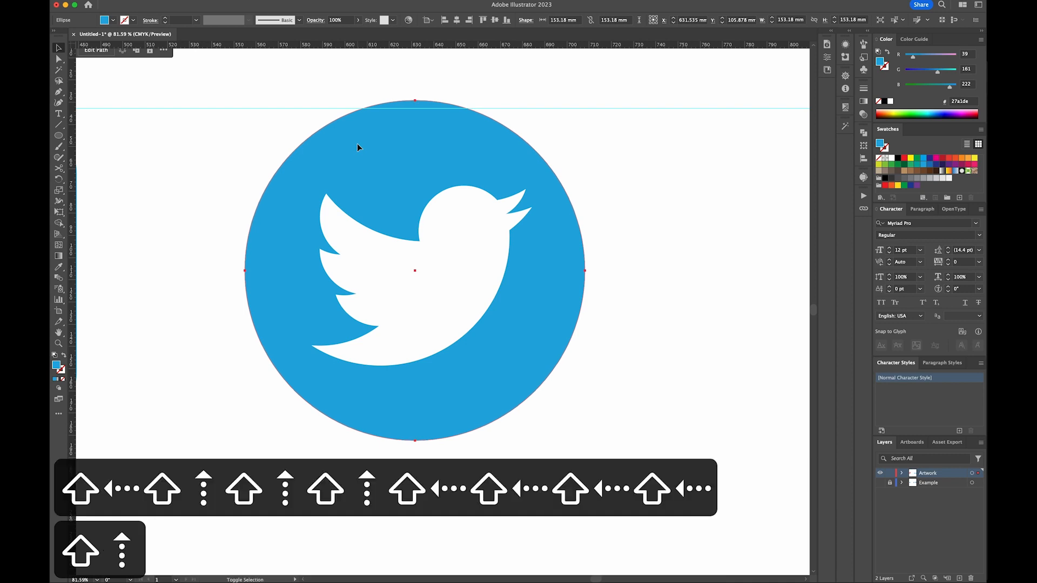
key(shift+Left)
key(shift+Down)
key(shift+Down)
key(shift+Left)
key(shift+Left)
key(shift+Up)
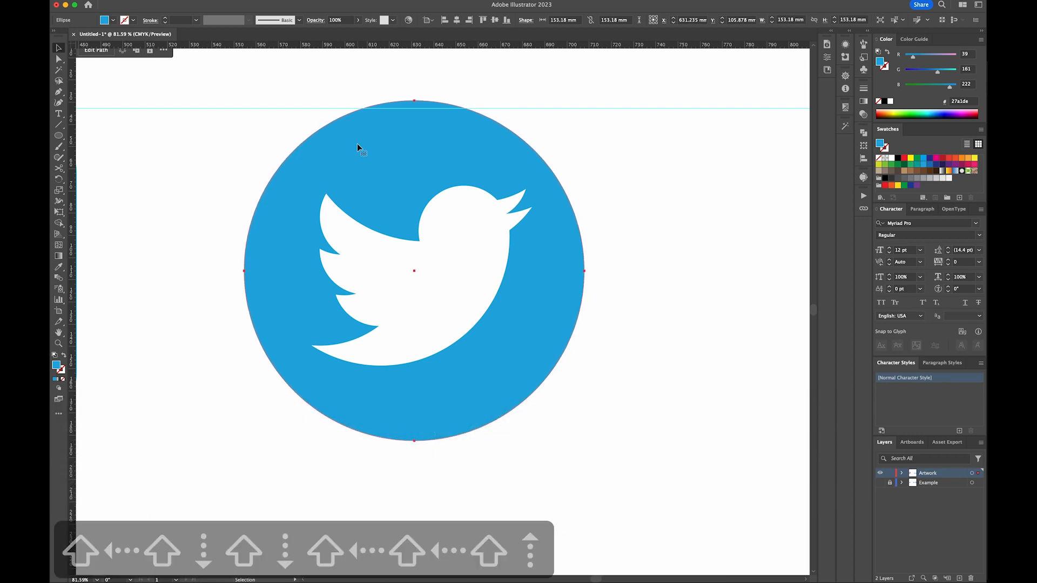
Compare both badges, move the blue circle slightly further up behind its bird and deselect it
key(super+minus)
key(super+minus)
key(space)
drag(298, 223, 514, 216)
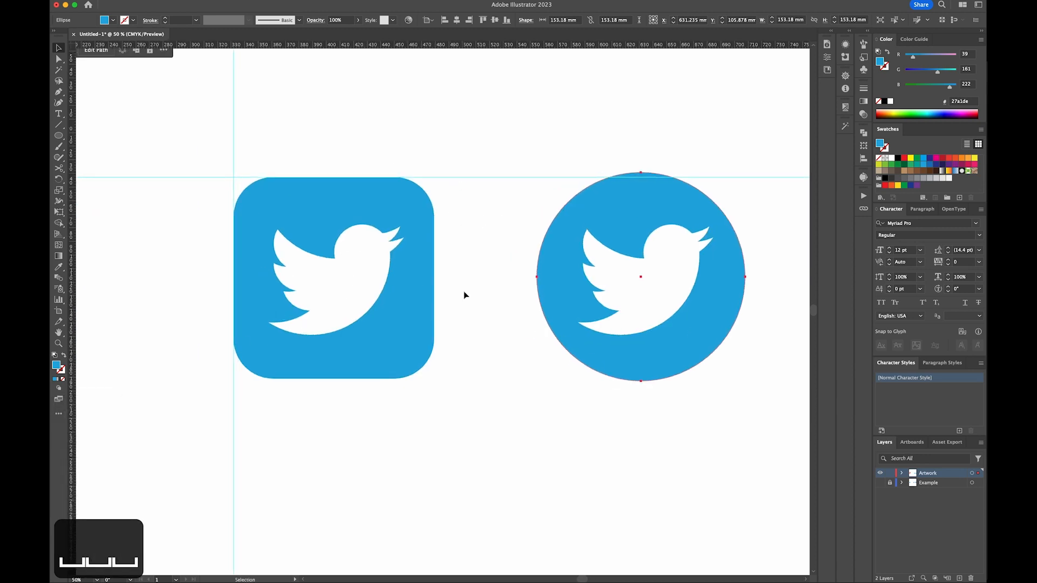
key(space)
drag(465, 294, 402, 289)
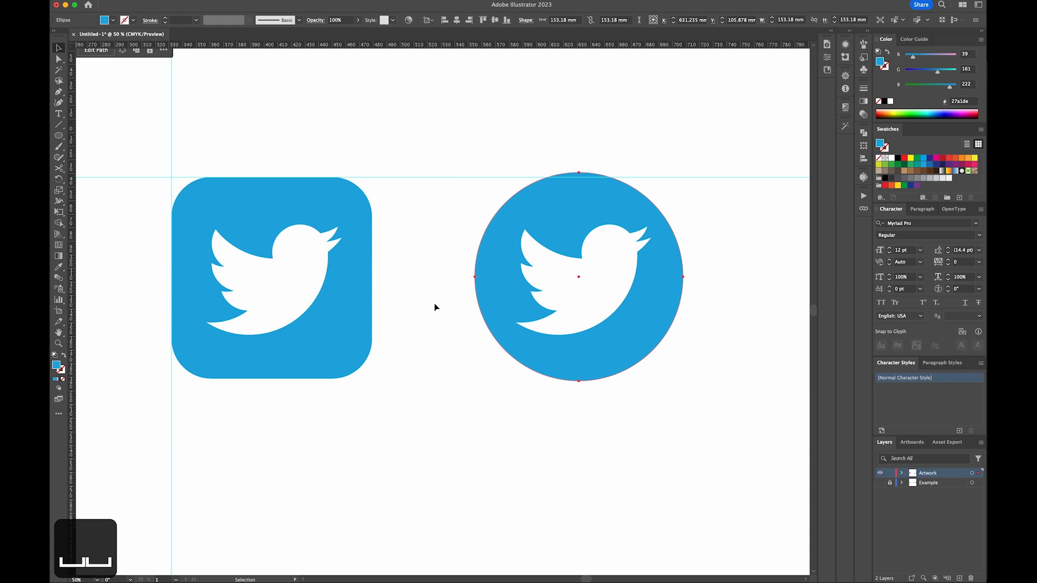
click(424, 291)
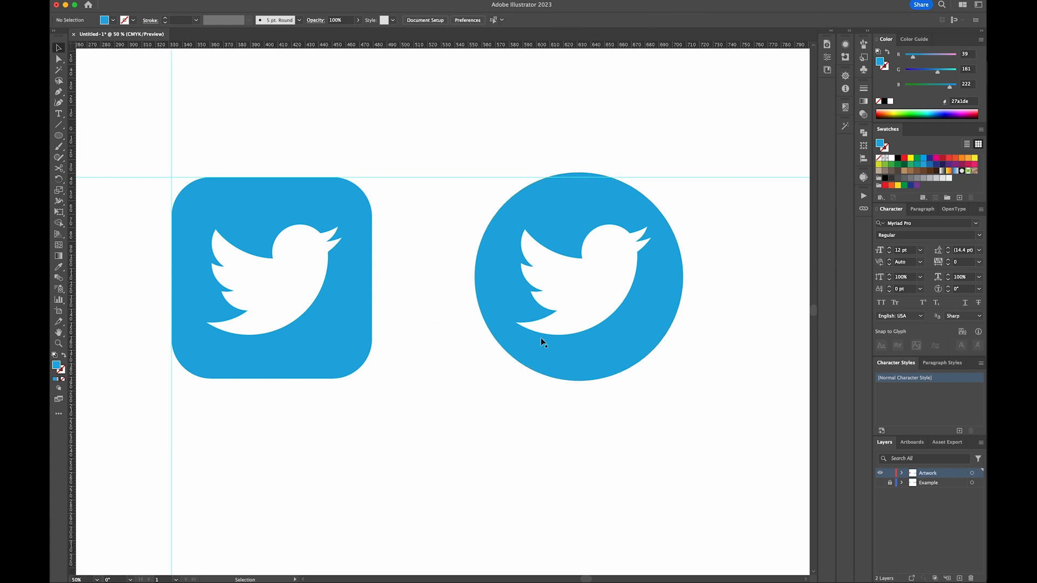
drag(587, 352, 587, 354)
click(681, 375)
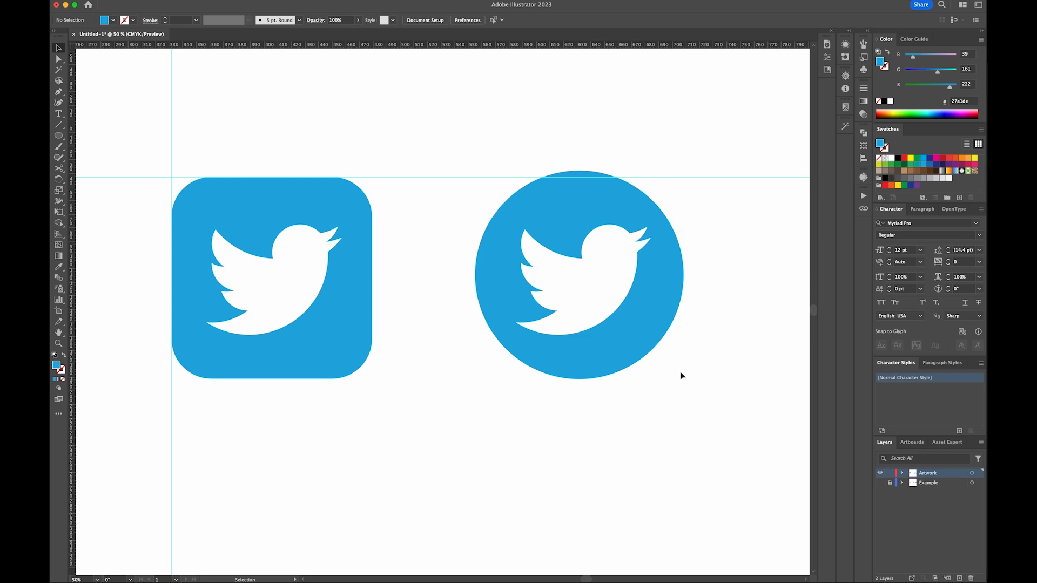
Review the construction circles against the reference bird by briefly showing the Example layer, and hide that layer again
key(space)
drag(423, 393, 816, 374)
drag(324, 346, 683, 359)
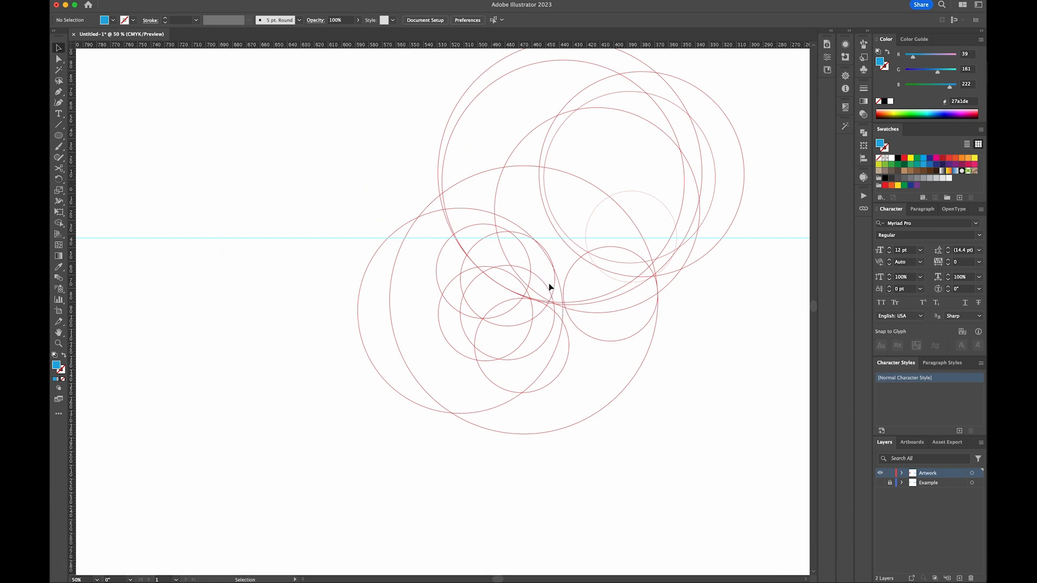
click(879, 482)
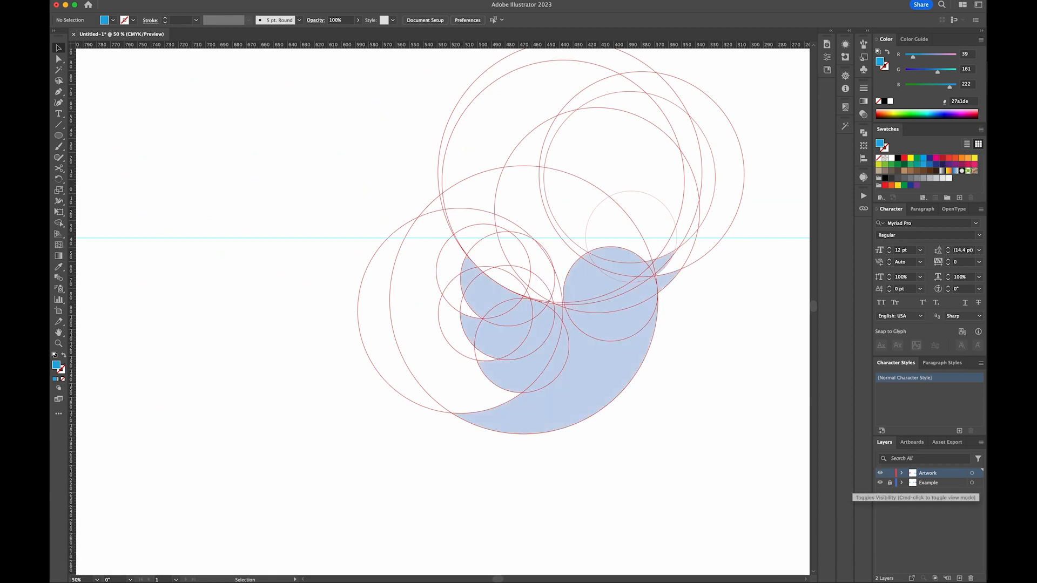
click(879, 482)
drag(698, 389, 407, 356)
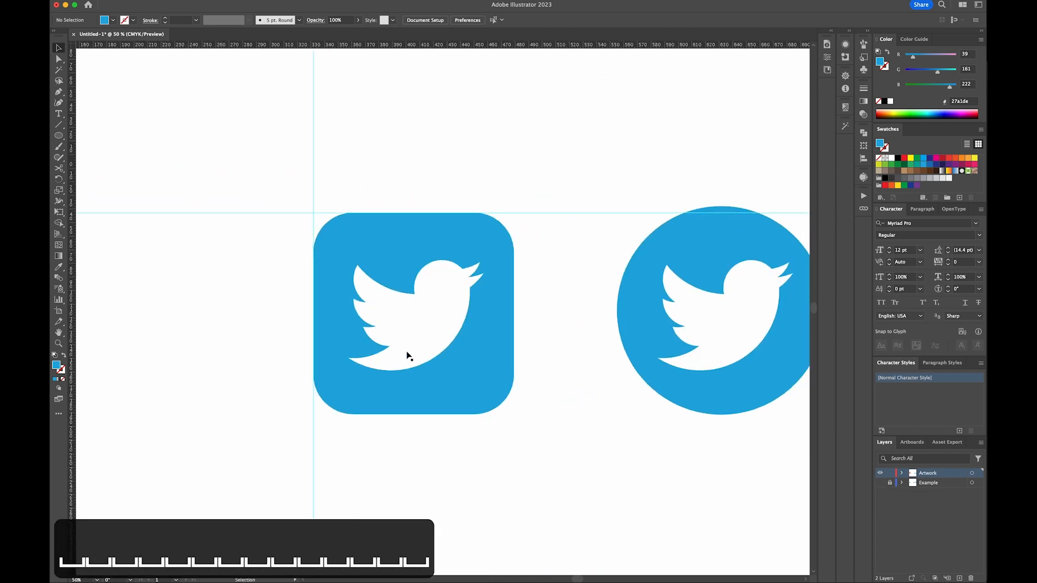
Examine the anchor points around the bird's neck and head in the rounded-square badge, and clear the selection
key(z)
drag(285, 214, 580, 434)
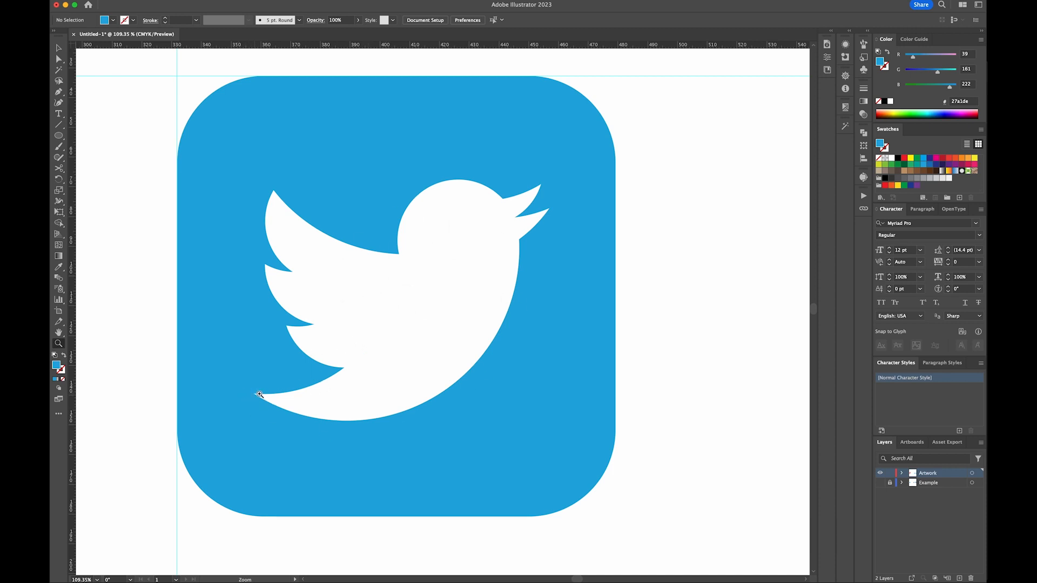
click(58, 136)
key(a)
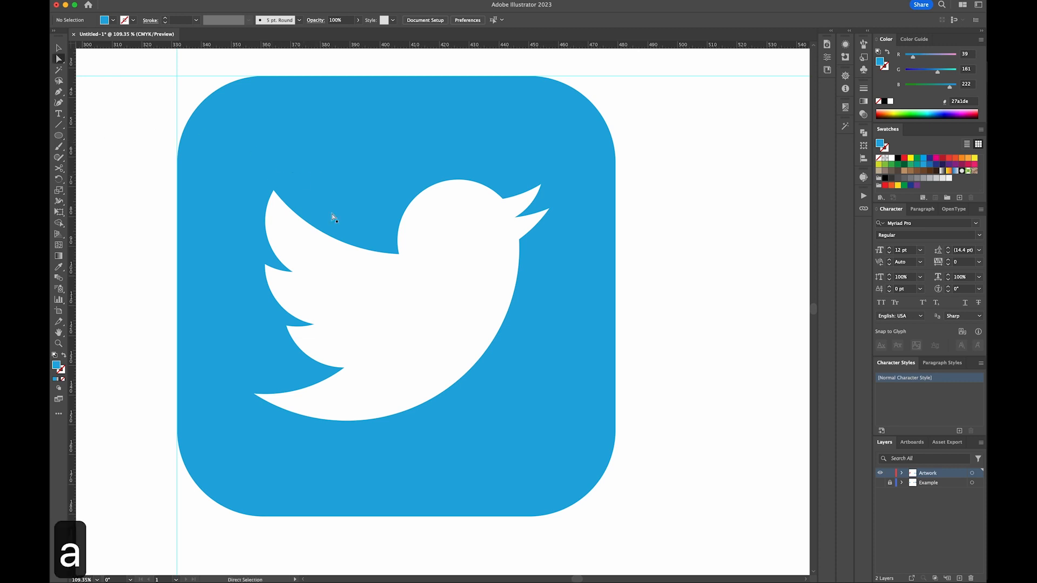
click(402, 260)
click(399, 240)
click(421, 193)
click(430, 187)
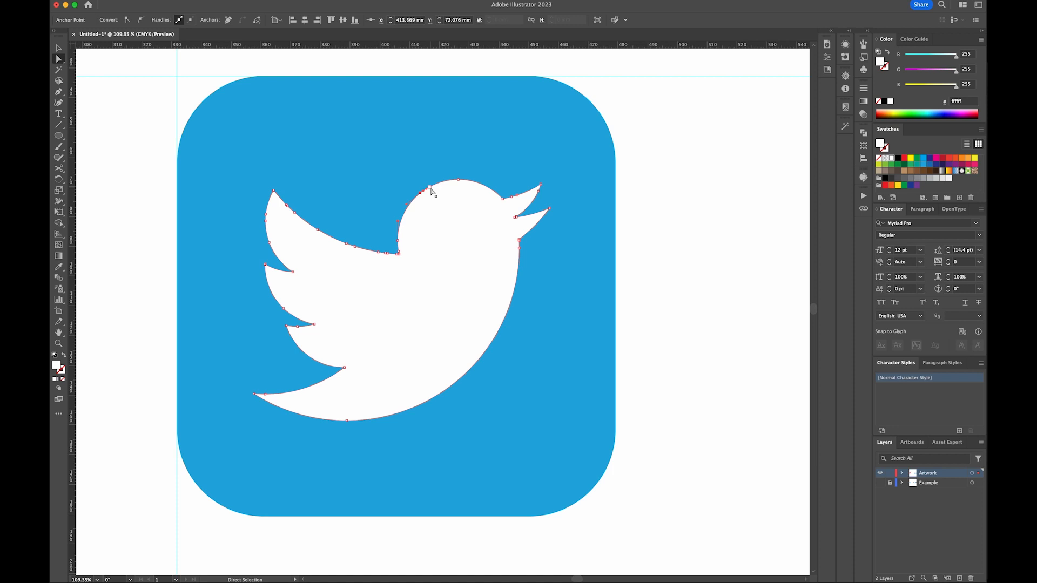
click(459, 180)
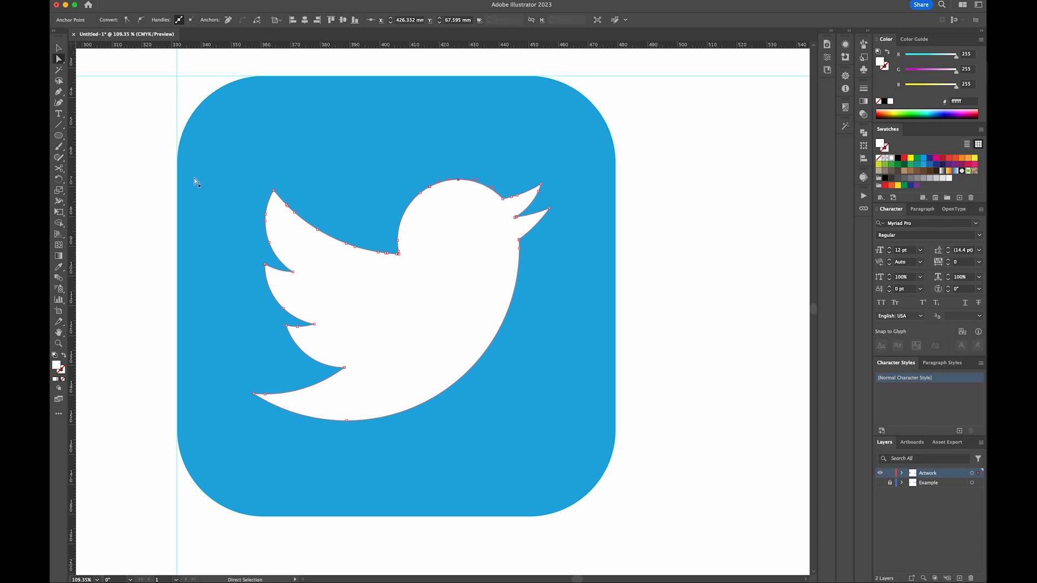
click(57, 50)
click(135, 275)
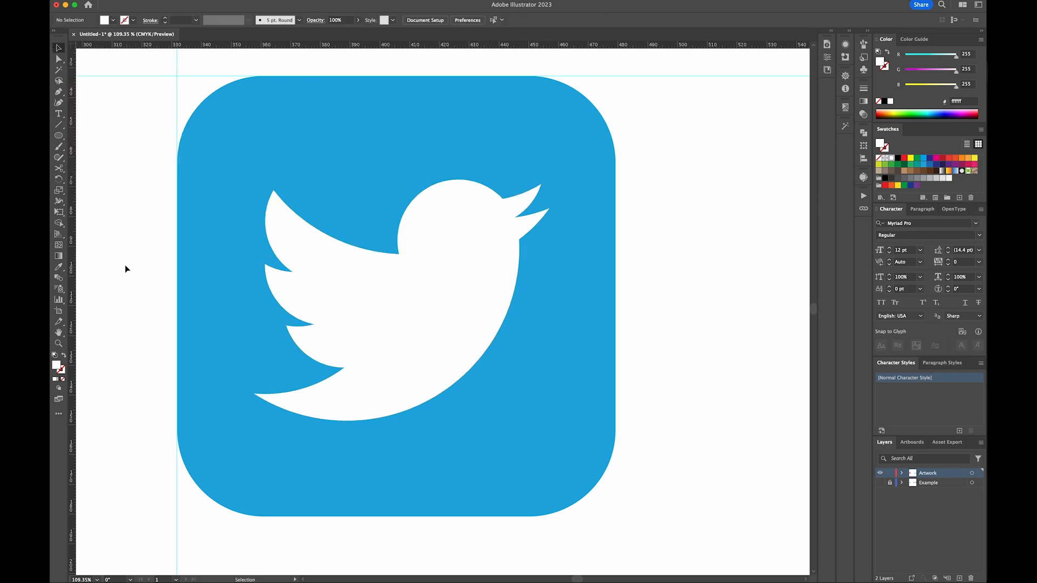